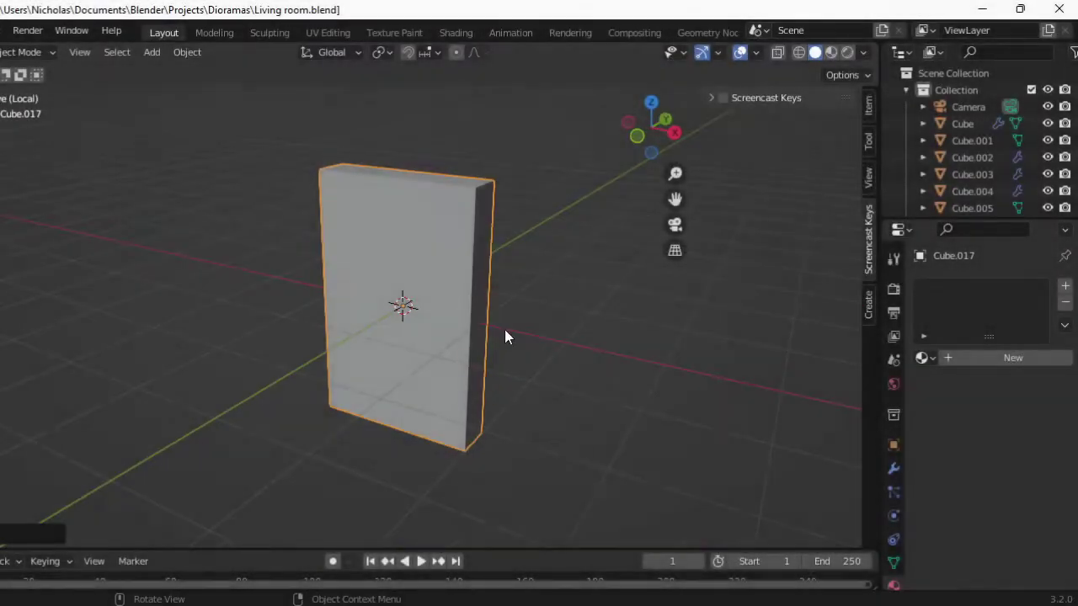
- Separate the book's cover faces and give them a Solidify thickness of -0.105 m
{"action": "middle_click_drag", "start_coordinate": [505, 337], "coordinate": [507, 367]}
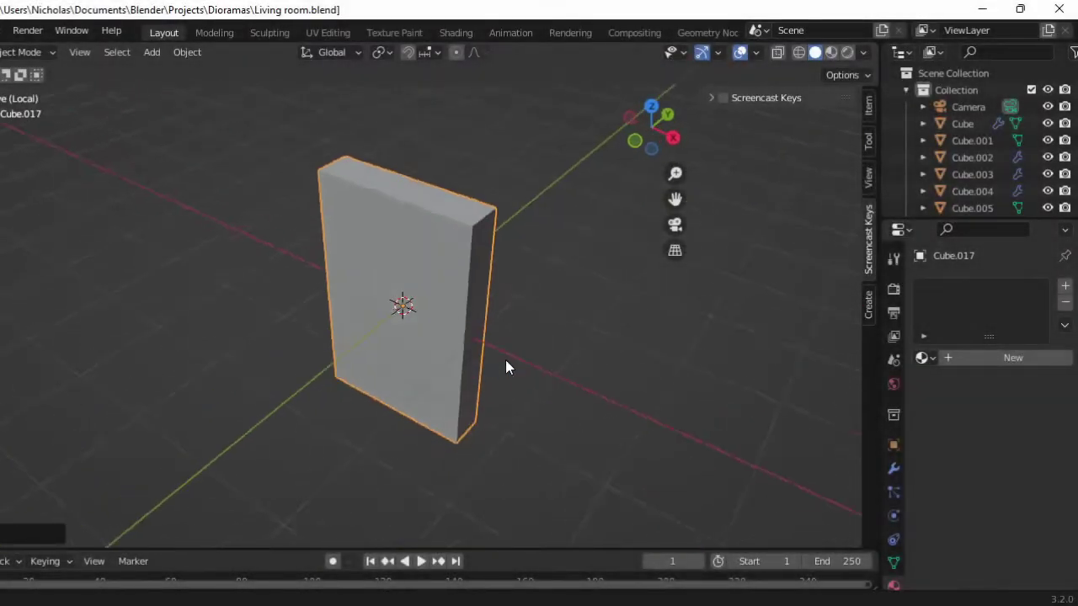
{"action": "mouse_move", "coordinate": [470, 305]}
{"action": "middle_mouse_down"}
{"action": "mouse_move", "coordinate": [313, 313]}
{"action": "mouse_move", "coordinate": [489, 298]}
{"action": "middle_mouse_up"}
{"action": "key", "text": "Tab"}
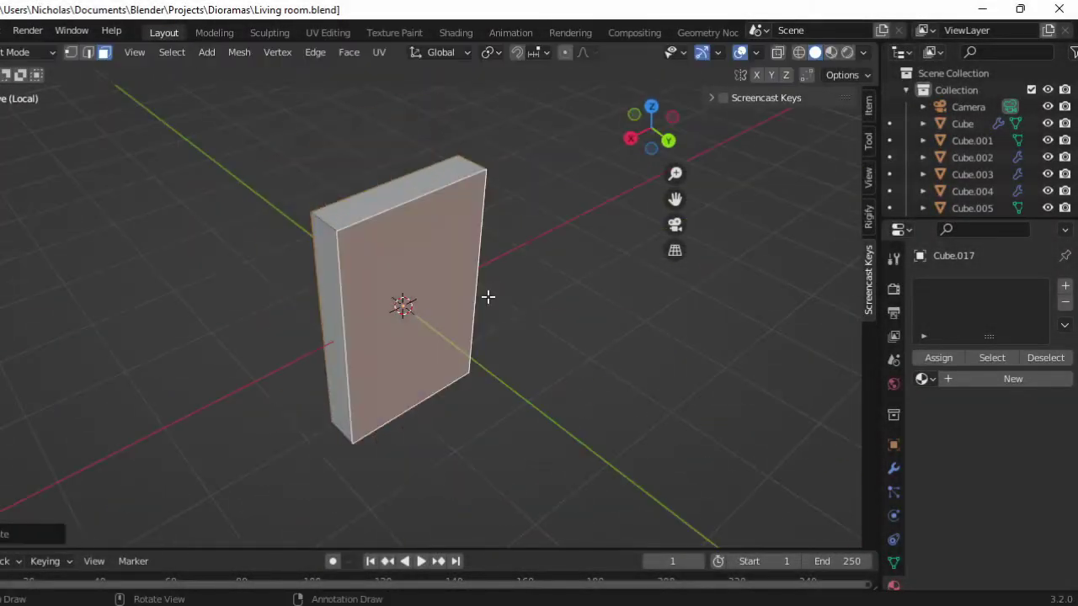
{"action": "key", "text": "Tab"}
{"action": "left_click", "coordinate": [762, 572]}
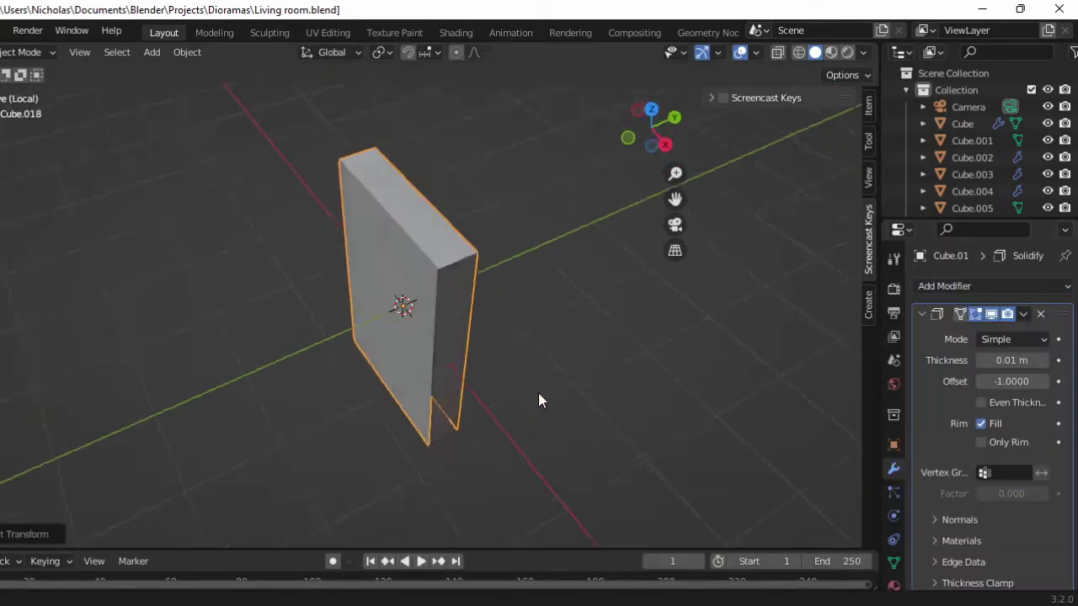
{"action": "left_click_drag", "start_coordinate": [1011, 361], "coordinate": [1013, 404]}
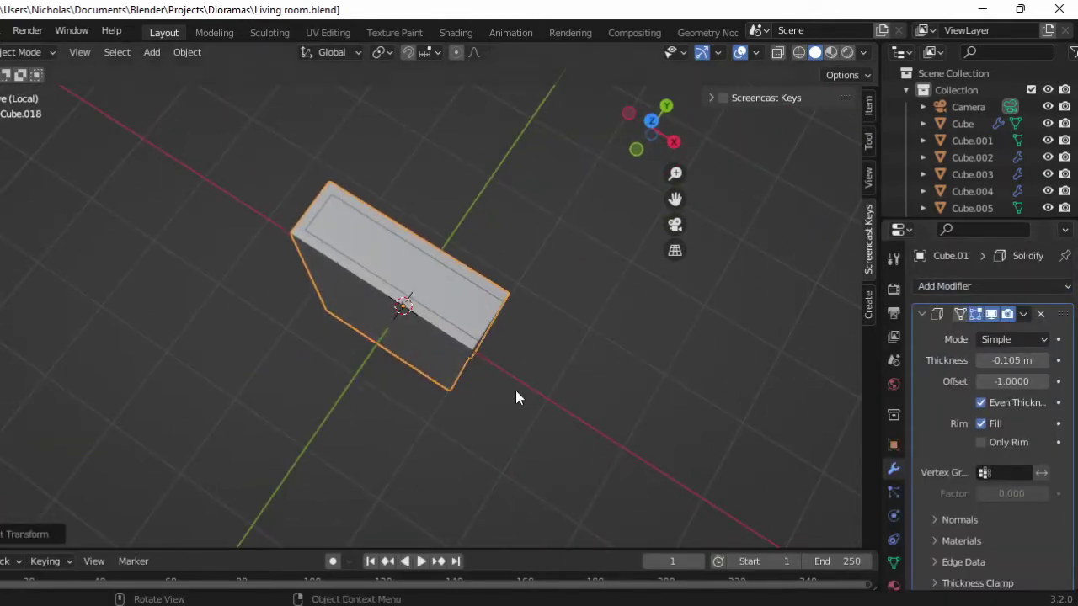
{"action": "middle_click_drag", "start_coordinate": [515, 397], "coordinate": [455, 316]}
{"action": "key", "text": "ctrl+z"}
{"action": "middle_click_drag", "start_coordinate": [546, 363], "coordinate": [373, 321]}
- Back in Object Mode, raise the book block along Z
{"action": "key", "text": "Tab"}
{"action": "middle_click_drag", "start_coordinate": [432, 241], "coordinate": [489, 335]}
{"action": "key", "text": "g"}
{"action": "key", "text": "z"}
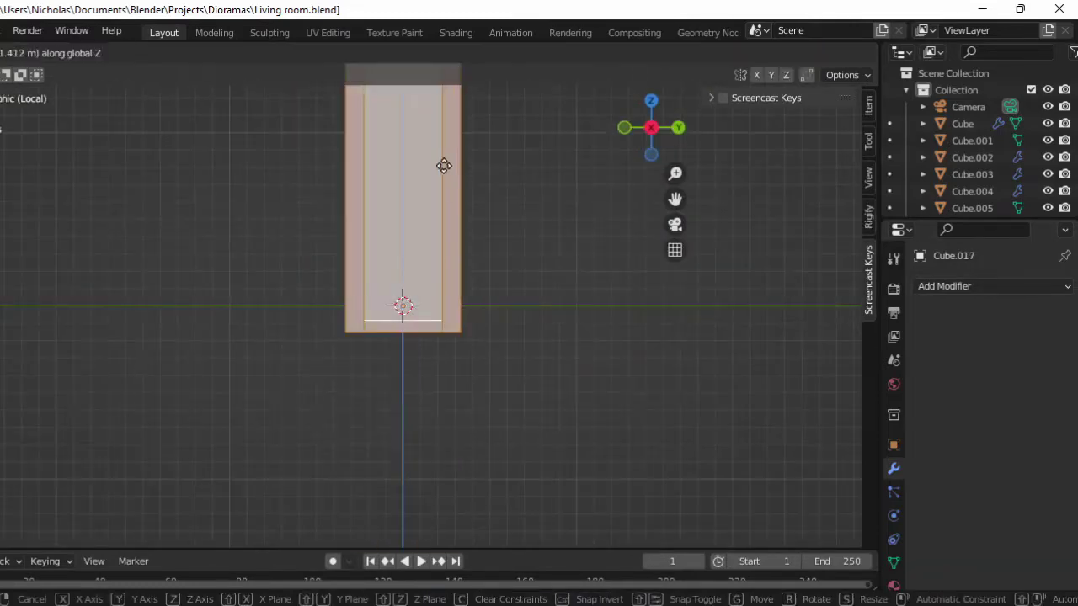
{"action": "left_click", "coordinate": [440, 152]}
- Move the book up along Z onto the upper wall shelf
{"action": "key", "text": "KP_Divide"}
{"action": "middle_click_drag", "start_coordinate": [441, 152], "coordinate": [459, 322]}
{"action": "key", "text": "KP_1"}
{"action": "scroll", "coordinate": [272, 275], "scroll_direction": "up", "scroll_amount": 5}
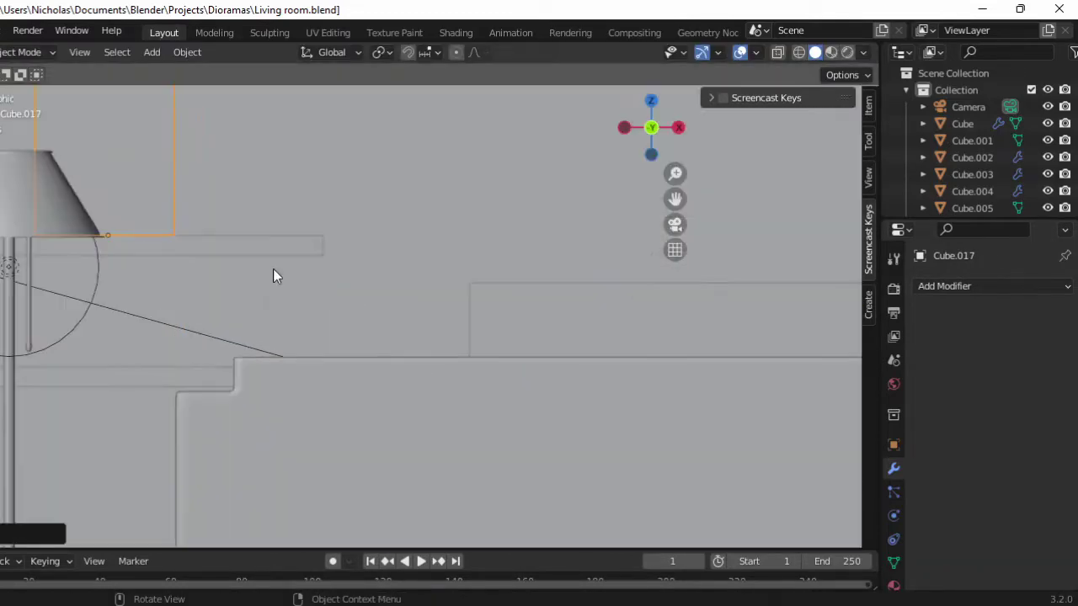
{"action": "key", "text": "g"}
{"action": "key", "text": "z"}
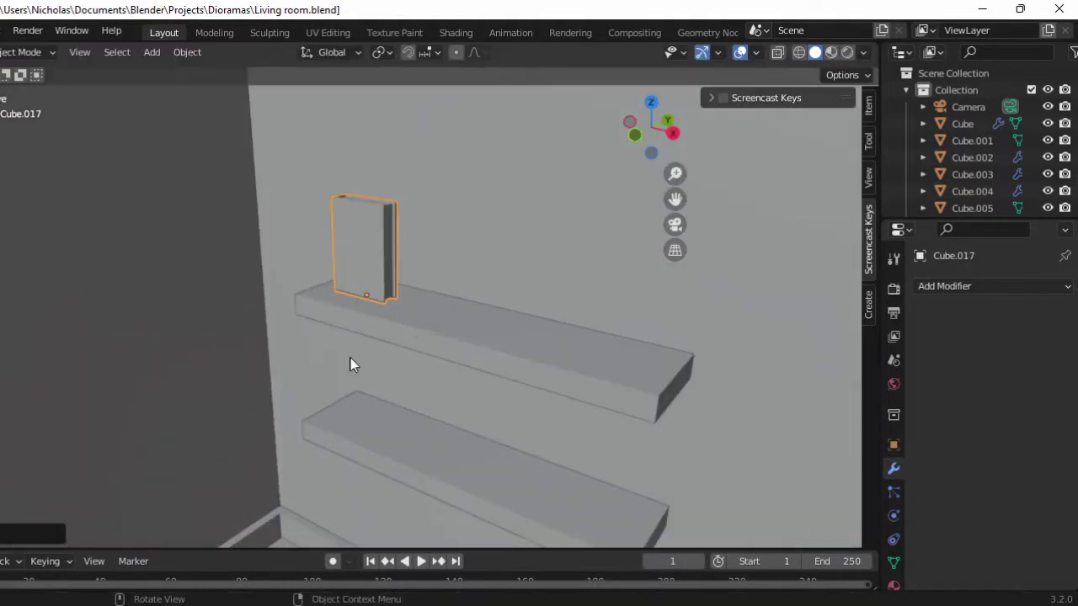
{"action": "key", "text": "g"}
{"action": "key", "text": "z"}
{"action": "left_click", "coordinate": [385, 361]}
- Slide the book along X to its starting spot on the shelf
{"action": "key", "text": "KP_Decimal"}
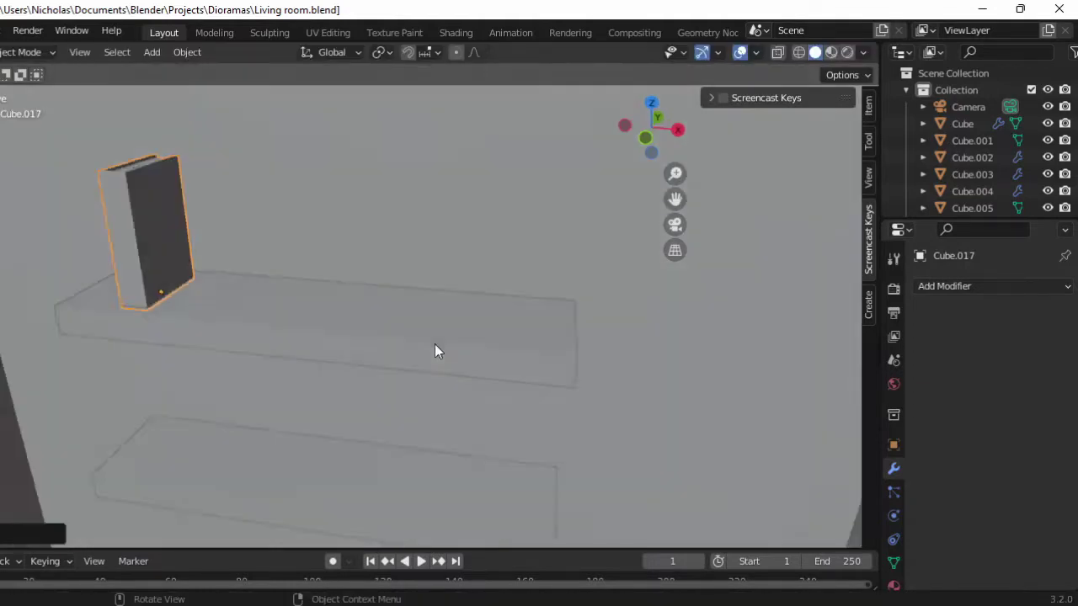
{"action": "key", "text": "g"}
{"action": "key", "text": "x"}
{"action": "left_click", "coordinate": [492, 419]}
{"action": "scroll", "coordinate": [420, 378], "scroll_direction": "down", "scroll_amount": 2}
- Duplicate the book twice along X, scaling the third into a leaning book
{"action": "key", "text": "shift+d"}
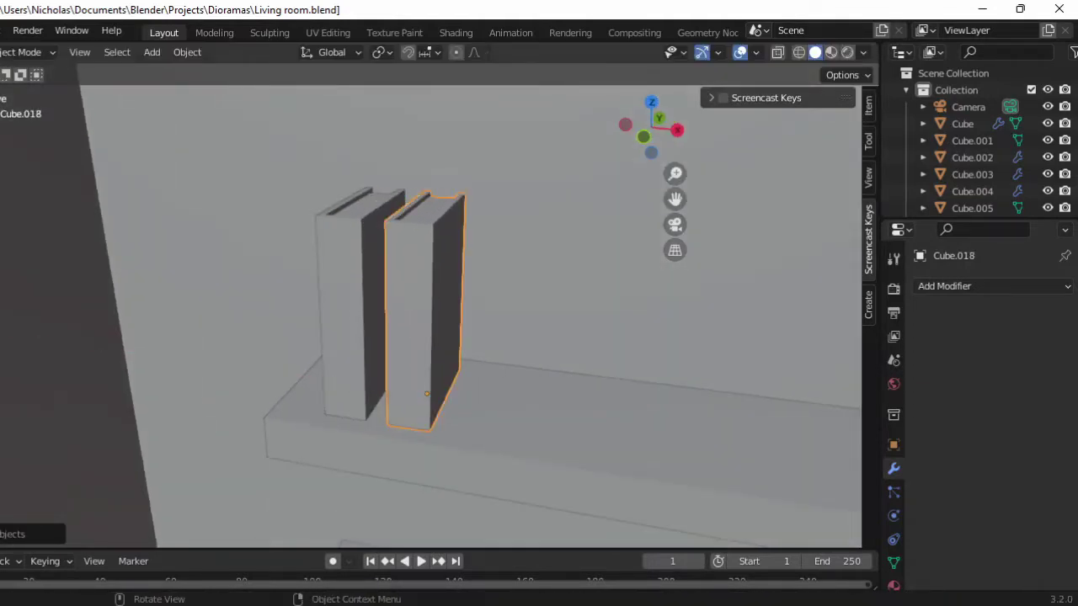
{"action": "key", "text": "g"}
{"action": "key", "text": "x"}
{"action": "left_click", "coordinate": [519, 405]}
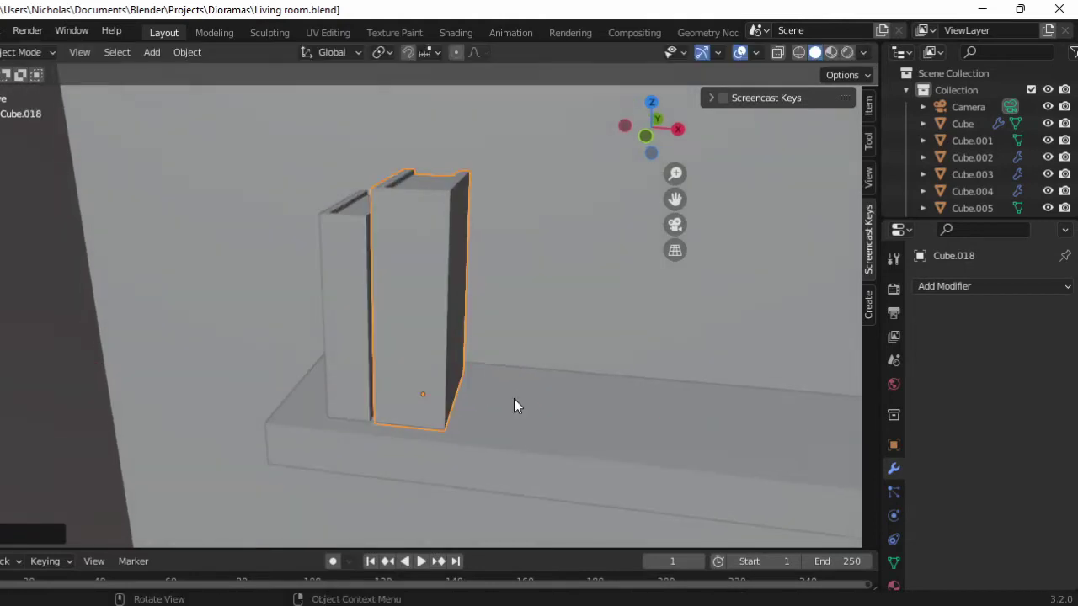
{"action": "key", "text": "shift+d"}
{"action": "key", "text": "x"}
{"action": "left_click", "coordinate": [584, 374]}
{"action": "key", "text": "s"}
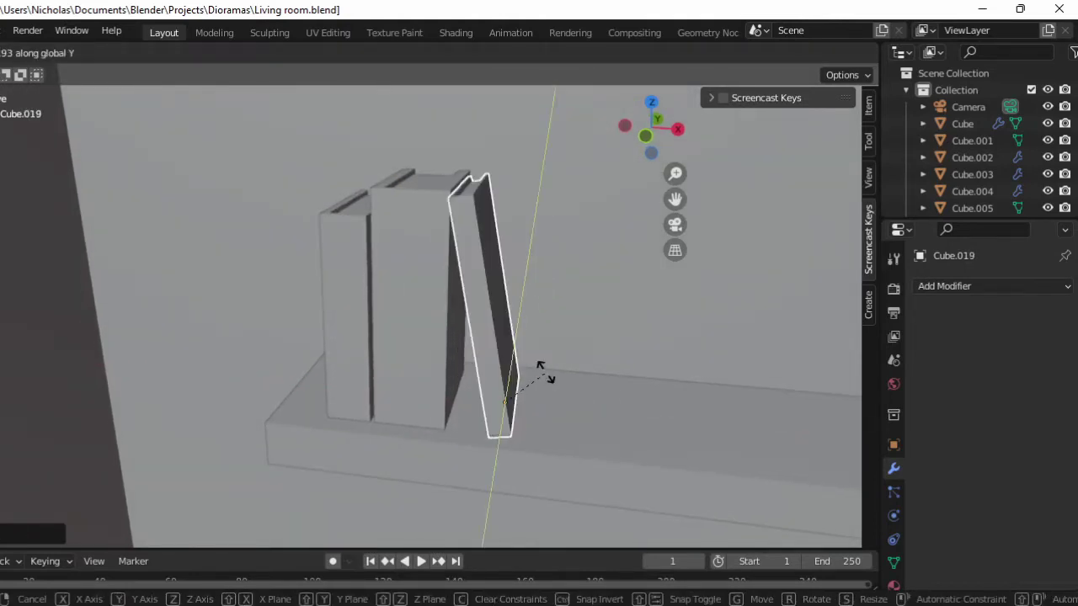
{"action": "left_click", "coordinate": [545, 372]}
{"action": "middle_click_drag", "start_coordinate": [516, 386], "coordinate": [315, 340]}
- Add three more book copies further along the upper shelf row
{"action": "key", "text": "shift+d"}
{"action": "key", "text": "x"}
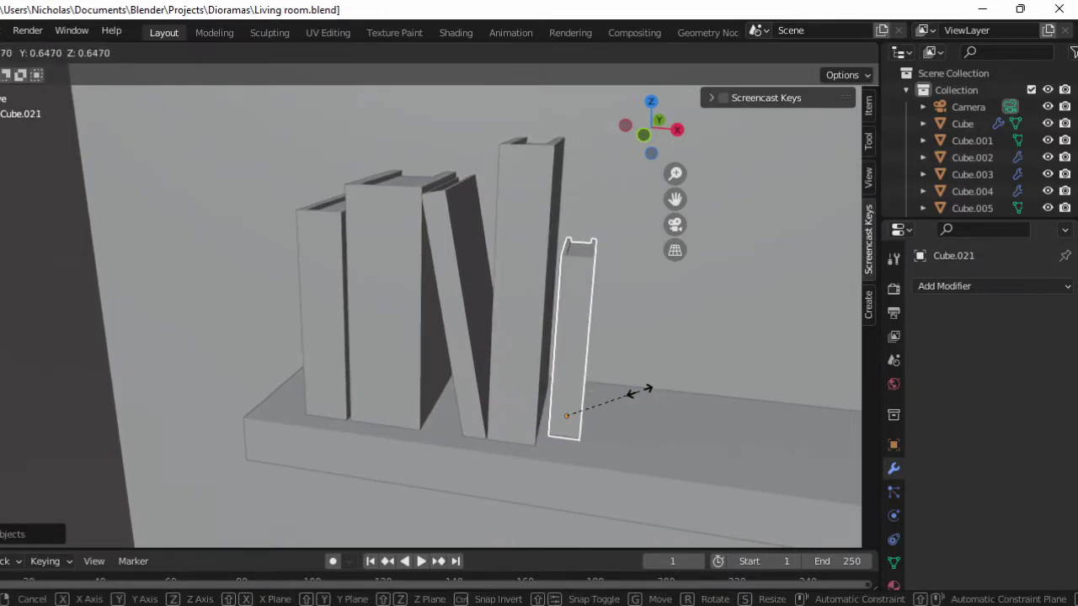
{"action": "left_click", "coordinate": [675, 397]}
{"action": "middle_click_drag", "start_coordinate": [676, 396], "coordinate": [376, 341]}
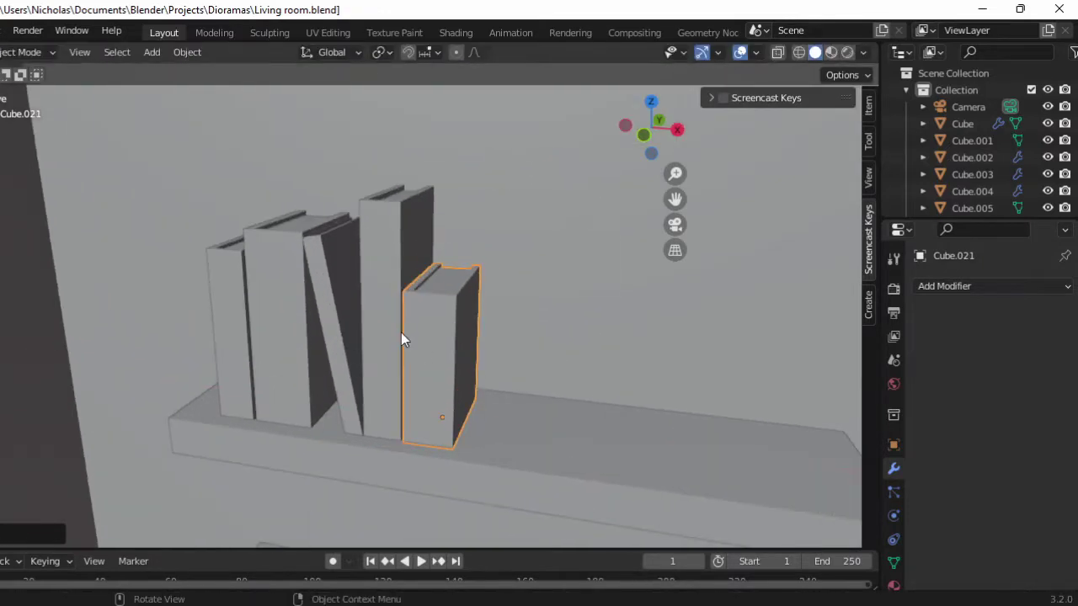
{"action": "key", "text": "shift+d"}
{"action": "key", "text": "x"}
{"action": "left_click", "coordinate": [509, 396]}
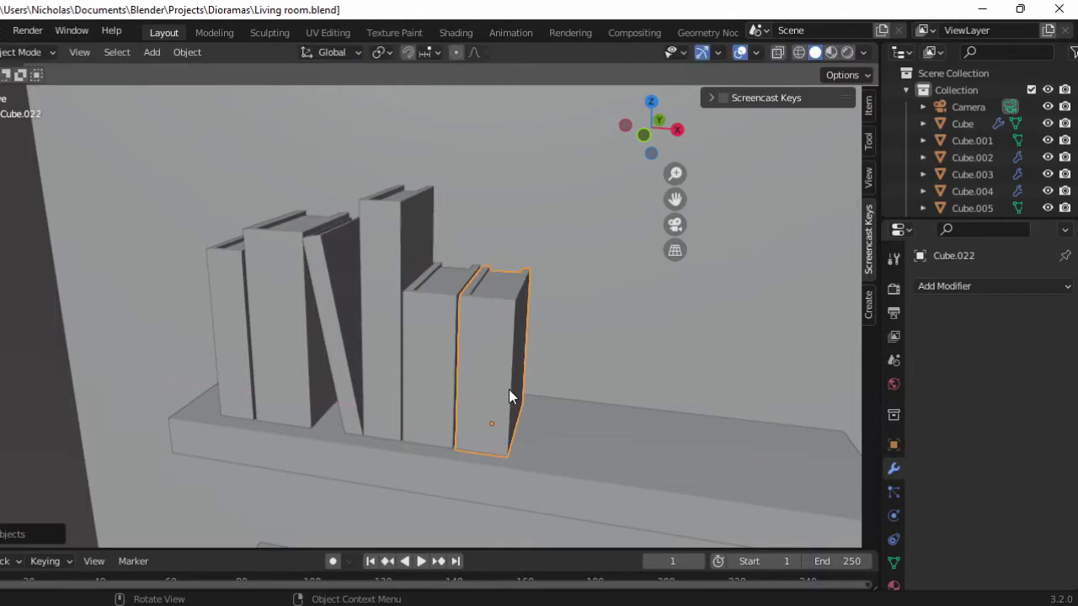
{"action": "key", "text": "shift+d"}
{"action": "key", "text": "x"}
{"action": "left_click", "coordinate": [619, 403]}
{"action": "middle_click_drag", "start_coordinate": [648, 407], "coordinate": [349, 314], "text": "shift"}
{"action": "left_click", "coordinate": [624, 374]}
- Duplicate one more book and slide it past the end of the row
{"action": "key", "text": "shift+d"}
{"action": "key", "text": "x"}
{"action": "left_click", "coordinate": [639, 378]}
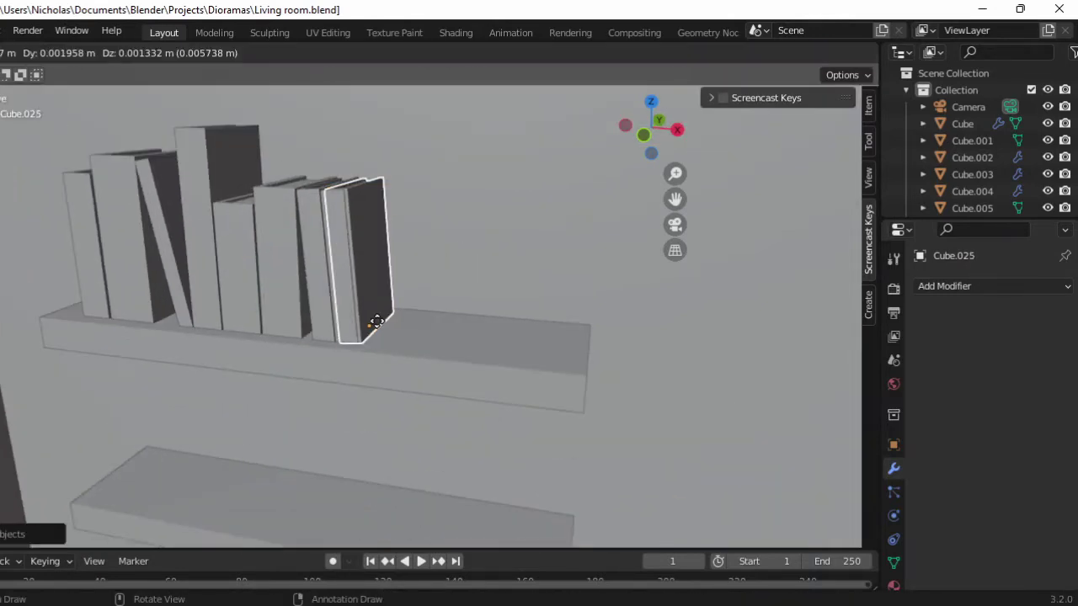
{"action": "key", "text": "x"}
{"action": "left_click", "coordinate": [445, 301]}
- Rotate that book 90° around Y and lower it flat onto the shelf
{"action": "key", "text": "r"}
{"action": "key", "text": "y"}
{"action": "key", "text": "9"}
{"action": "key", "text": "0"}
{"action": "key", "text": "Return"}
{"action": "scroll", "coordinate": [415, 298], "scroll_direction": "up", "scroll_amount": 2}
{"action": "key", "text": "g"}
{"action": "key", "text": "z"}
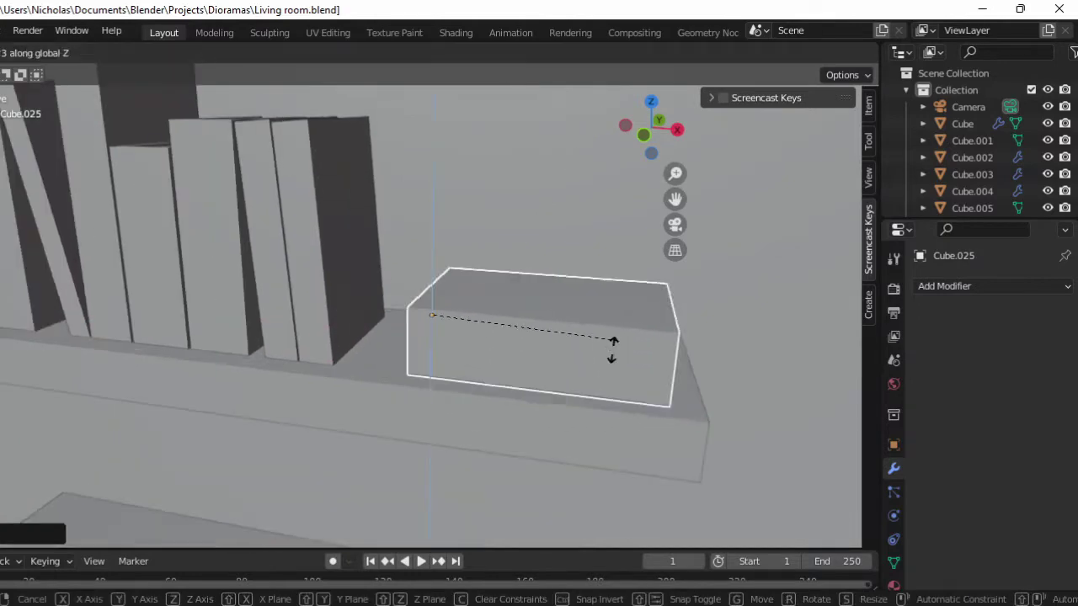
{"action": "left_click", "coordinate": [612, 350]}
- Duplicate the flat book upward to start a stack
{"action": "key", "text": "shift+d"}
{"action": "key", "text": "z"}
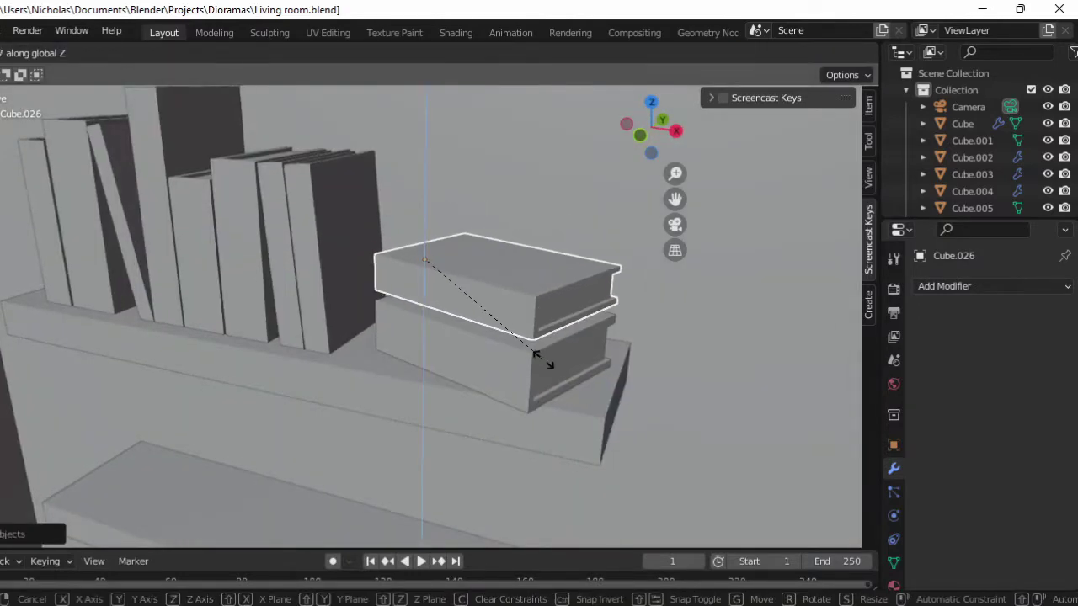
{"action": "left_click", "coordinate": [563, 369]}
{"action": "middle_click_drag", "start_coordinate": [640, 401], "coordinate": [417, 386]}
{"action": "key", "text": "g"}
{"action": "key", "text": "z"}
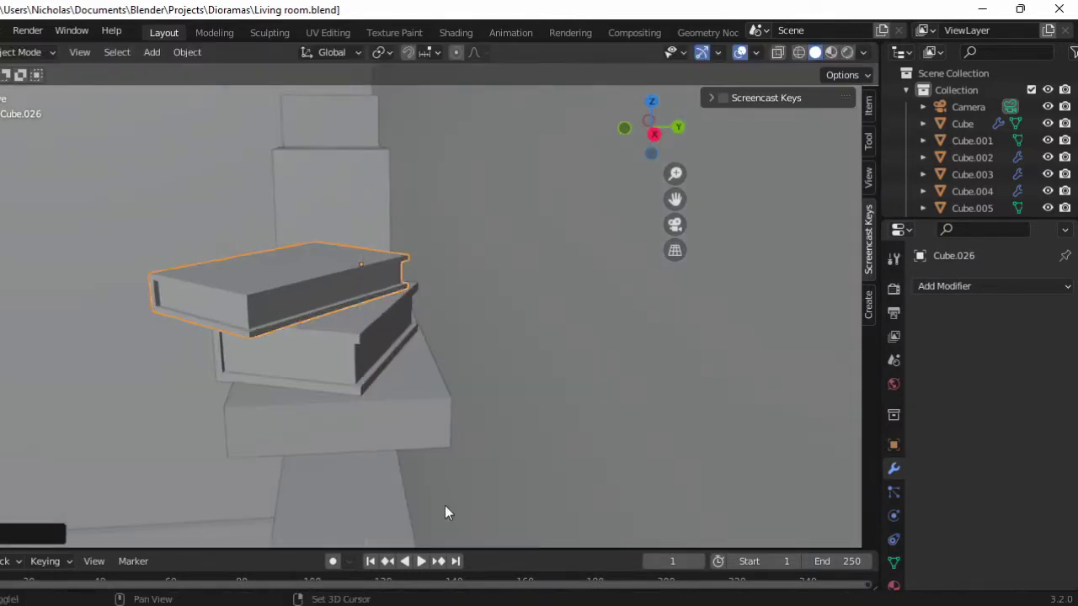
{"action": "middle_click_drag", "start_coordinate": [445, 513], "coordinate": [506, 395]}
- Add a third flat book to the stack and rotate the middle one
{"action": "key", "text": "shift+d"}
{"action": "key", "text": "g"}
{"action": "left_click", "coordinate": [388, 397]}
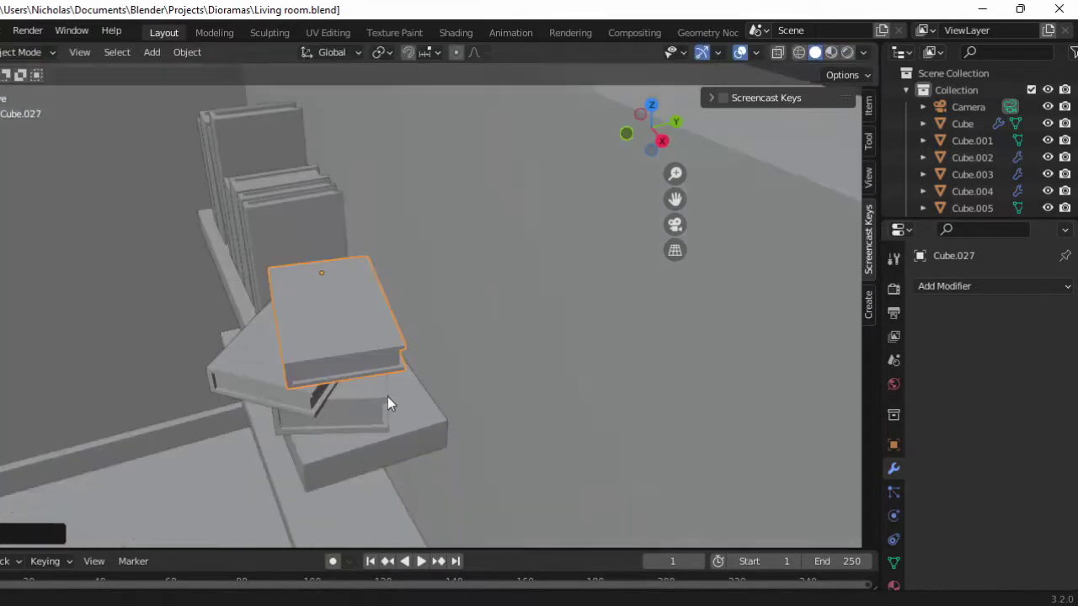
{"action": "middle_click_drag", "start_coordinate": [387, 397], "coordinate": [390, 402]}
{"action": "left_click", "coordinate": [470, 346]}
{"action": "key", "text": "r"}
{"action": "left_click", "coordinate": [457, 337]}
- Copy several books down to the lower shelf and scale them in height
{"action": "mouse_move", "coordinate": [457, 337]}
{"action": "middle_mouse_down"}
{"action": "mouse_move", "coordinate": [287, 317]}
{"action": "mouse_move", "coordinate": [394, 331]}
{"action": "mouse_move", "coordinate": [383, 406]}
{"action": "middle_mouse_up"}
{"action": "key", "text": "shift+d"}
{"action": "left_click", "coordinate": [413, 397]}
{"action": "scroll", "coordinate": [402, 356], "scroll_direction": "up", "scroll_amount": 3}
{"action": "scroll", "coordinate": [382, 413], "scroll_direction": "down", "scroll_amount": 2}
{"action": "key", "text": "s"}
{"action": "key", "text": "z"}
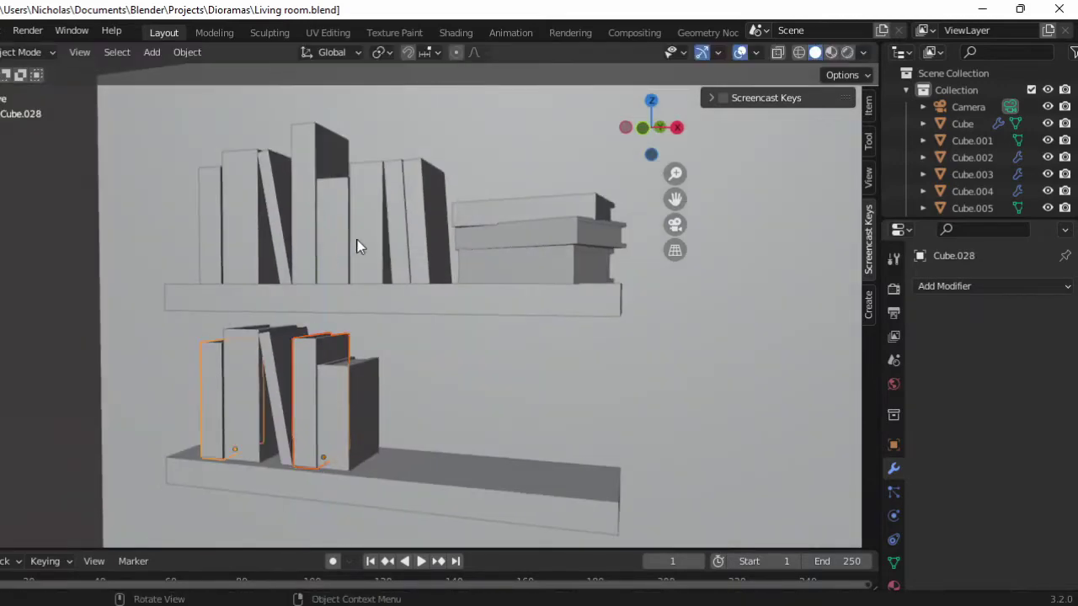
- Duplicate more books onto the lower shelf with varied heights
{"action": "key", "text": "shift+d"}
{"action": "key", "text": "z"}
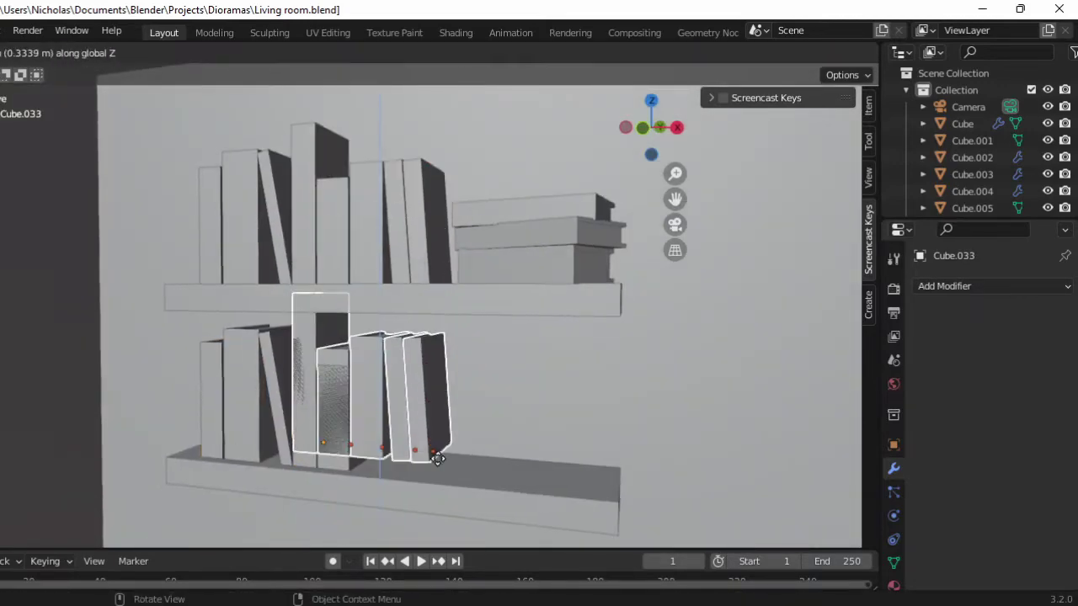
{"action": "key", "text": "g"}
{"action": "key", "text": "x"}
{"action": "key", "text": "s"}
{"action": "key", "text": "z"}
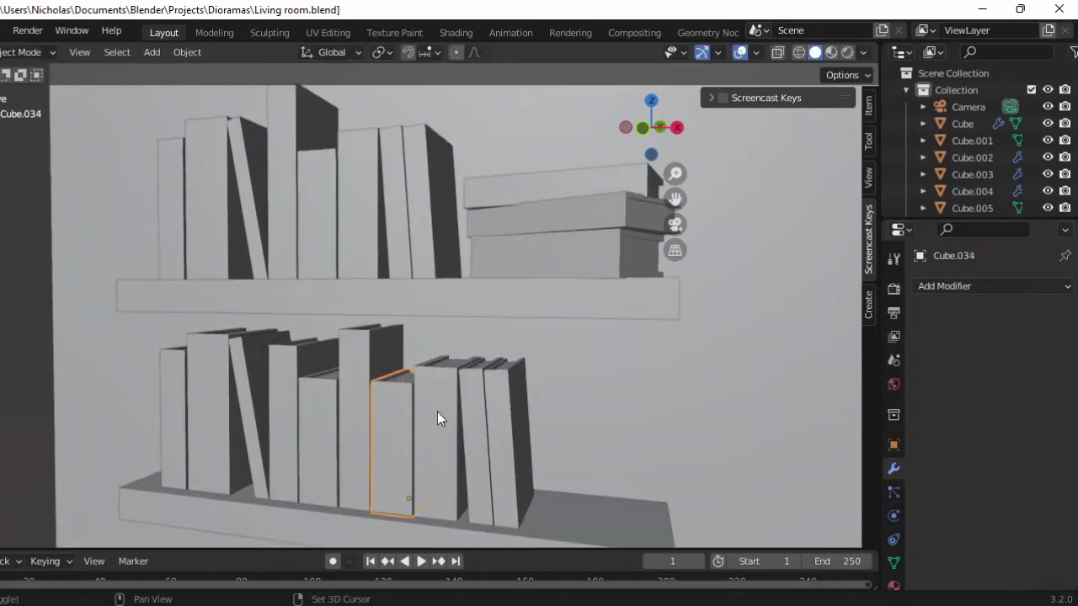
- Extend the lower-shelf row with two more book copies at its end
{"action": "left_click", "coordinate": [401, 414]}
{"action": "key", "text": "g"}
{"action": "key", "text": "x"}
{"action": "key", "text": "shift+d"}
{"action": "key", "text": "x"}
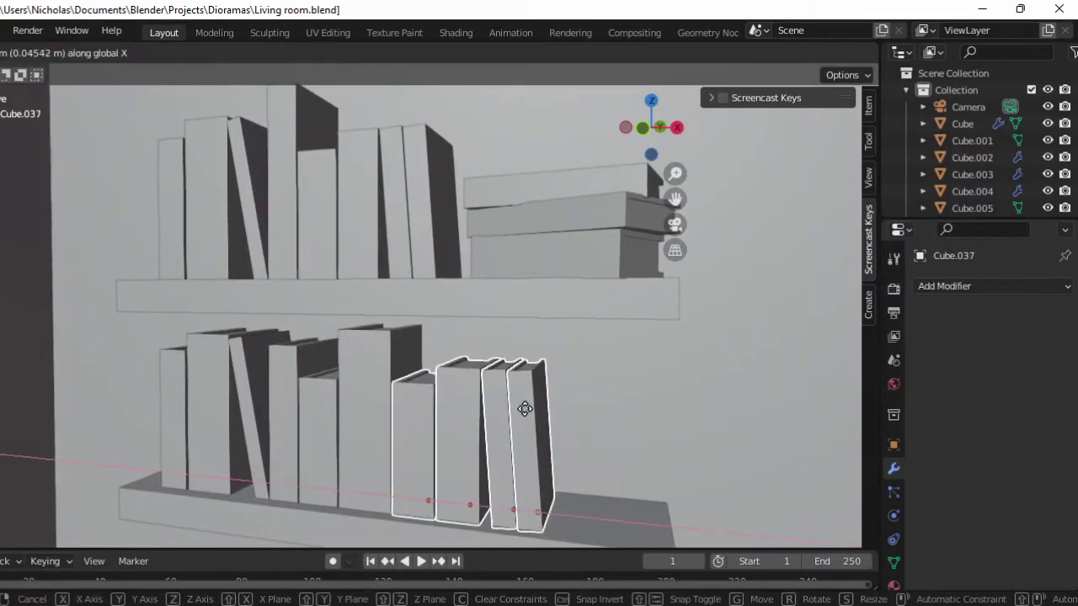
{"action": "left_click", "coordinate": [525, 405]}
{"action": "scroll", "coordinate": [454, 433], "scroll_direction": "down", "scroll_amount": 8}
{"action": "middle_click_drag", "start_coordinate": [453, 433], "coordinate": [563, 397]}
{"action": "scroll", "coordinate": [562, 397], "scroll_direction": "up", "scroll_amount": 4}
- Duplicate the floor plane into a thin rug slab scaled along Y
{"action": "scroll", "coordinate": [563, 396], "scroll_direction": "down", "scroll_amount": 3}
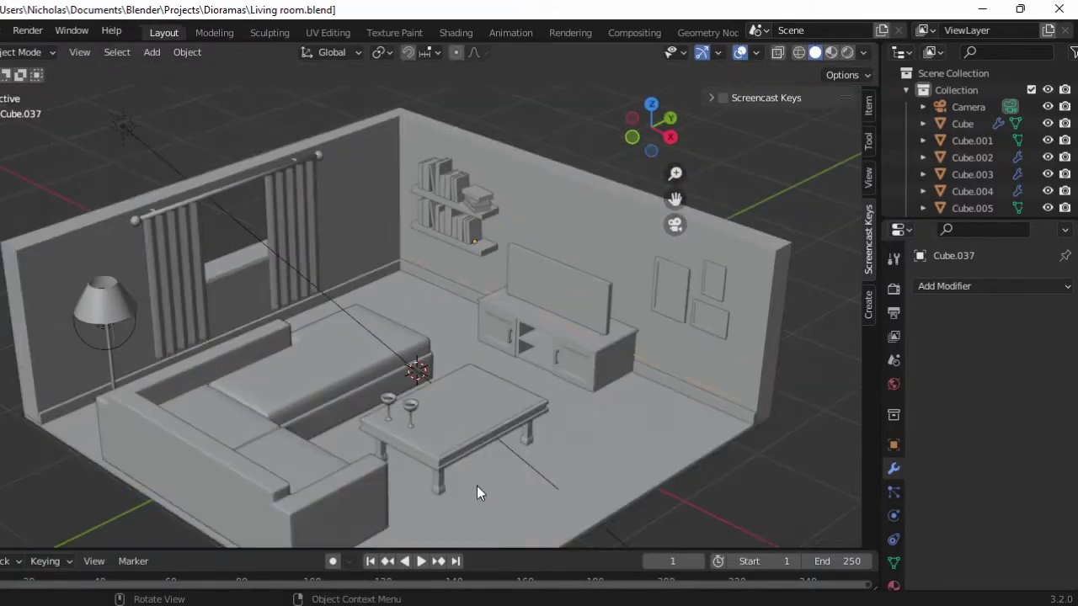
{"action": "left_click", "coordinate": [477, 486]}
{"action": "key", "text": "shift+d"}
{"action": "key", "text": "s"}
{"action": "key", "text": "y"}
{"action": "left_click", "coordinate": [524, 428]}
{"action": "key", "text": "a"}
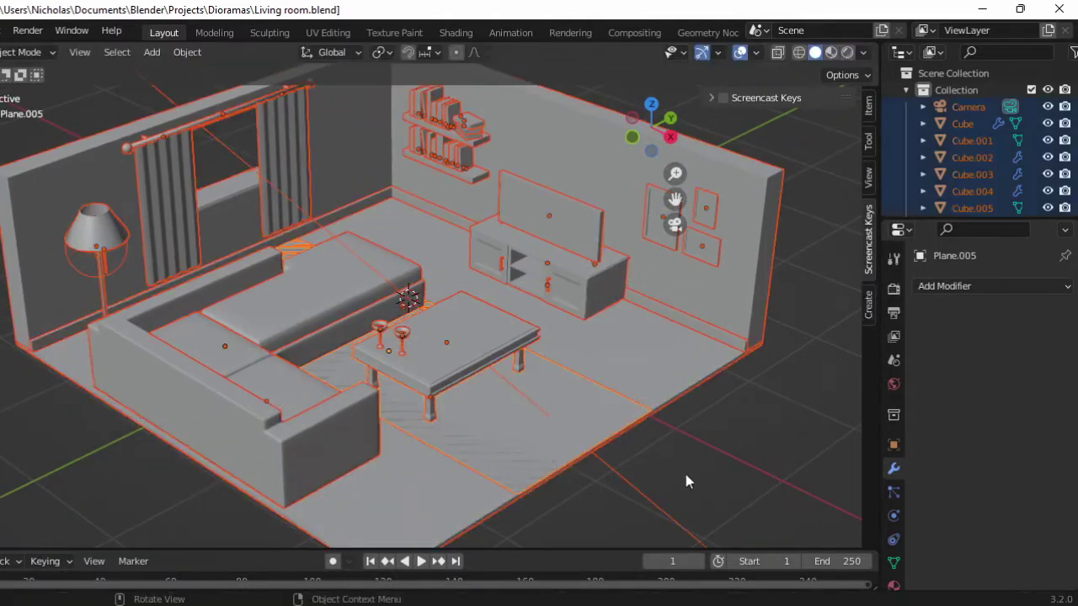
{"action": "key", "text": "Tab"}
{"action": "left_click", "coordinate": [601, 461]}
{"action": "scroll", "coordinate": [591, 482], "scroll_direction": "up", "scroll_amount": 2}
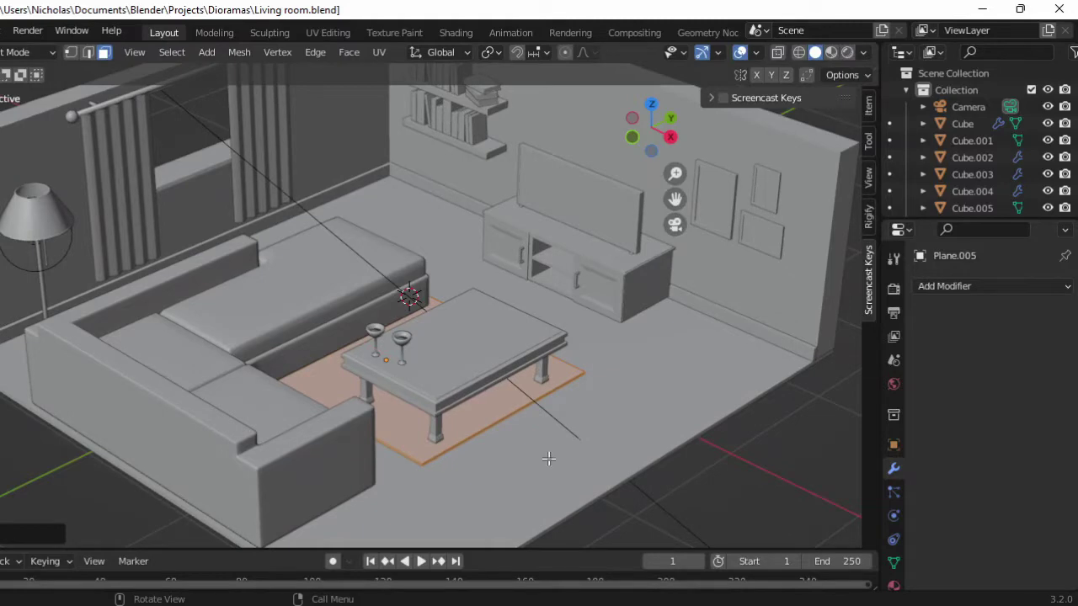
{"action": "scroll", "coordinate": [666, 429], "scroll_direction": "up", "scroll_amount": 1}
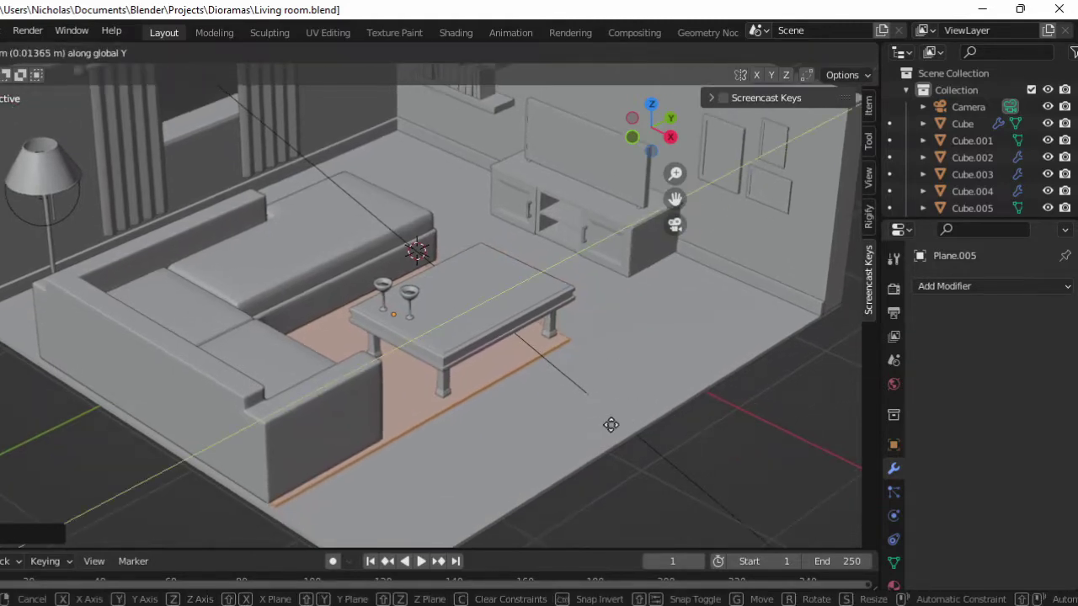
{"action": "key", "text": "Tab"}
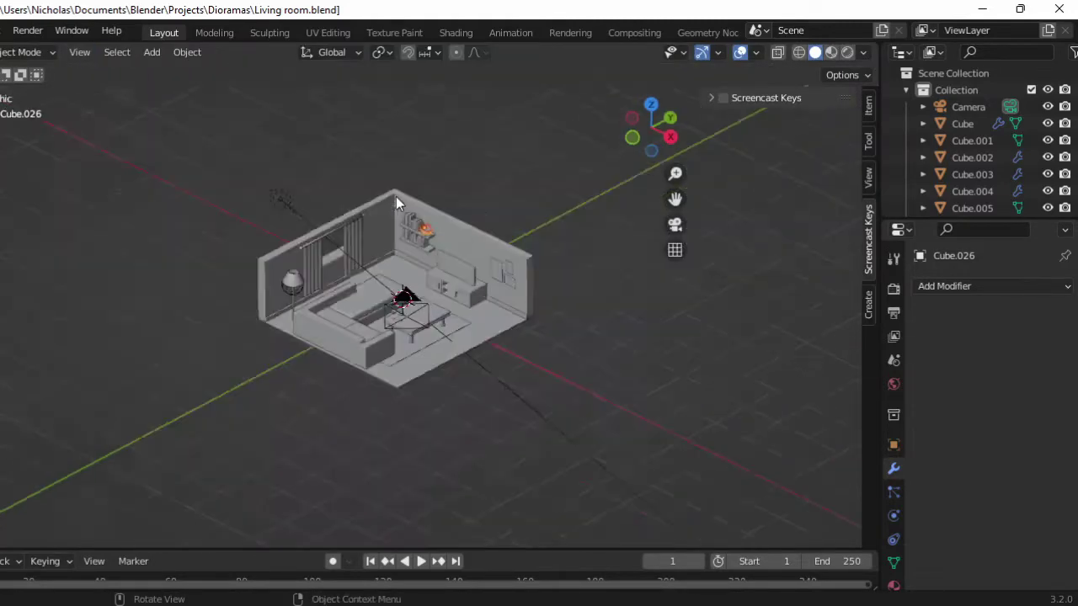
- Raise the book stack along Z, checking from the top view
{"action": "key", "text": "KP_7"}
{"action": "key", "text": "KP_Decimal"}
{"action": "right_click", "coordinate": [402, 299]}
{"action": "middle_click_drag", "start_coordinate": [529, 372], "coordinate": [590, 354]}
{"action": "key", "text": "g"}
{"action": "key", "text": "z"}
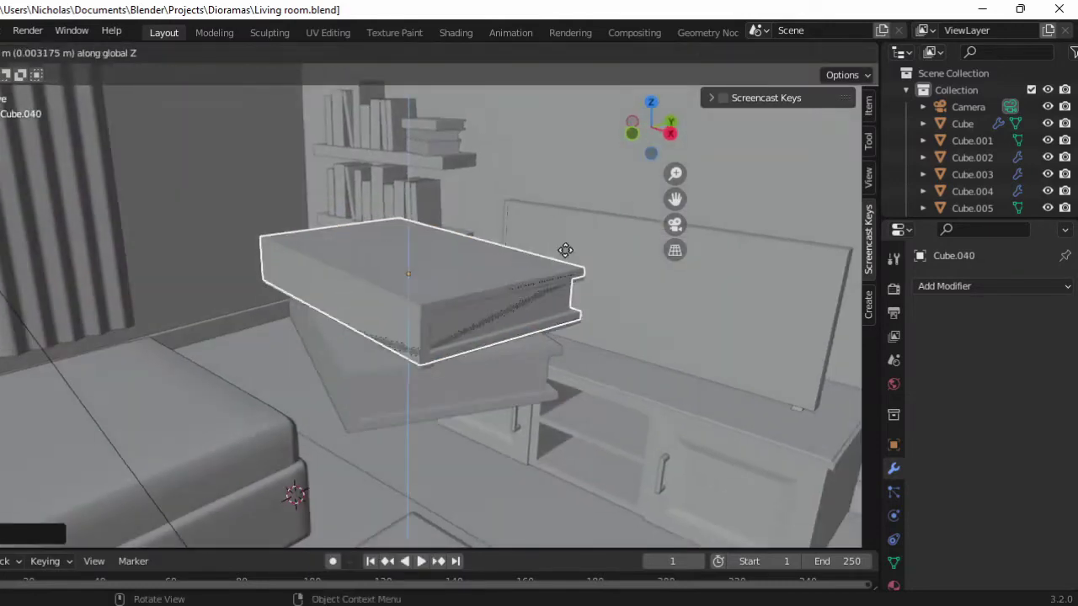
{"action": "left_click", "coordinate": [466, 335]}
- Place a duplicated book stack on the coffee table and save Living room.blend
{"action": "key", "text": "shift+d"}
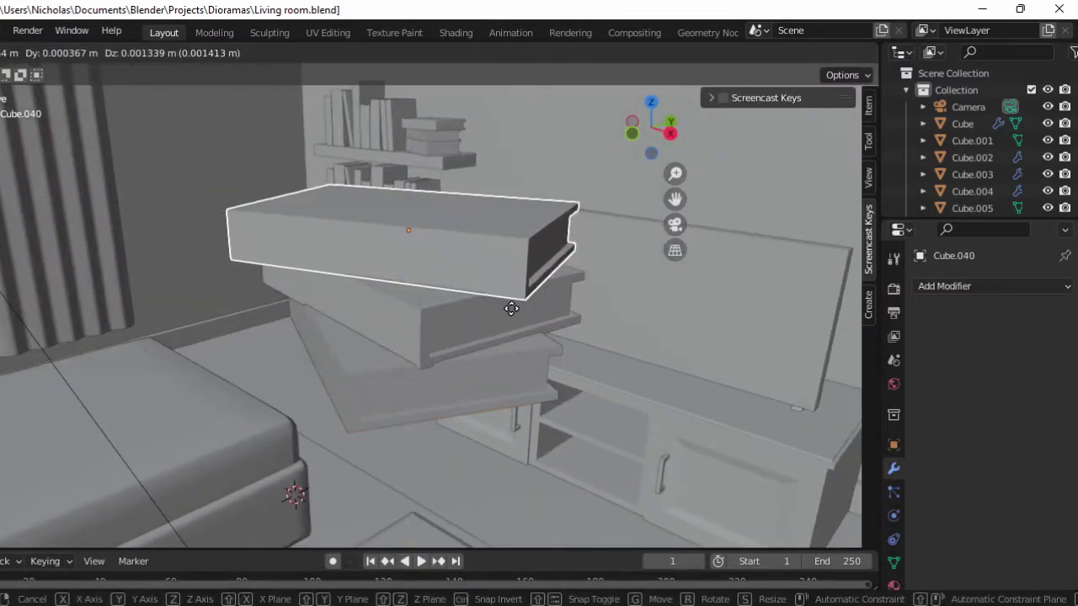
{"action": "key", "text": "KP_1"}
{"action": "key", "text": "KP_3"}
{"action": "scroll", "coordinate": [541, 259], "scroll_direction": "up", "scroll_amount": 3}
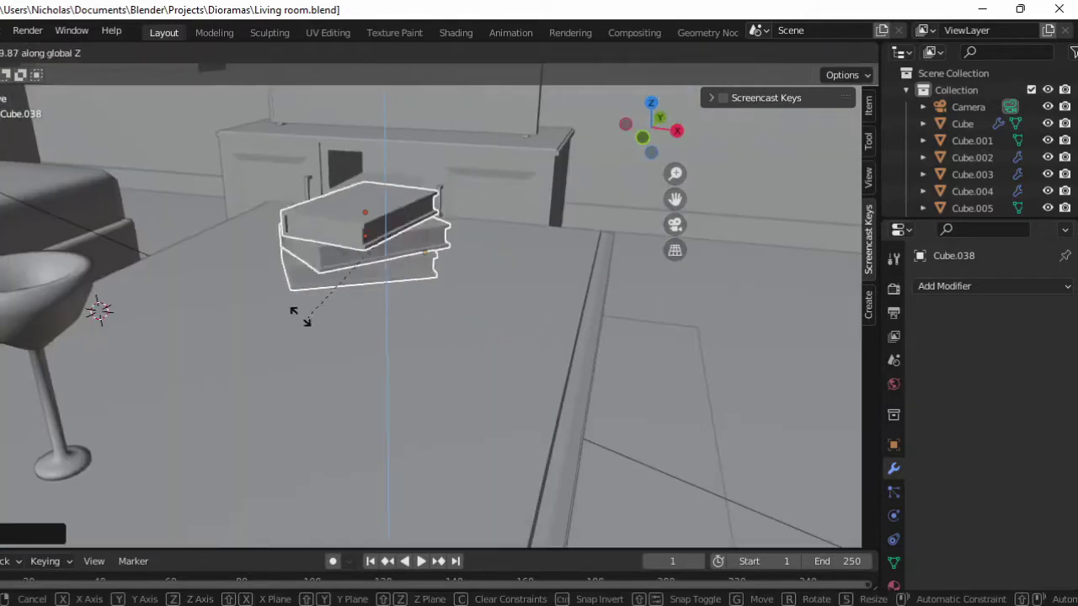
{"action": "left_click", "coordinate": [479, 281]}
{"action": "key", "text": "KP_7"}
{"action": "scroll", "coordinate": [418, 322], "scroll_direction": "up", "scroll_amount": 4}
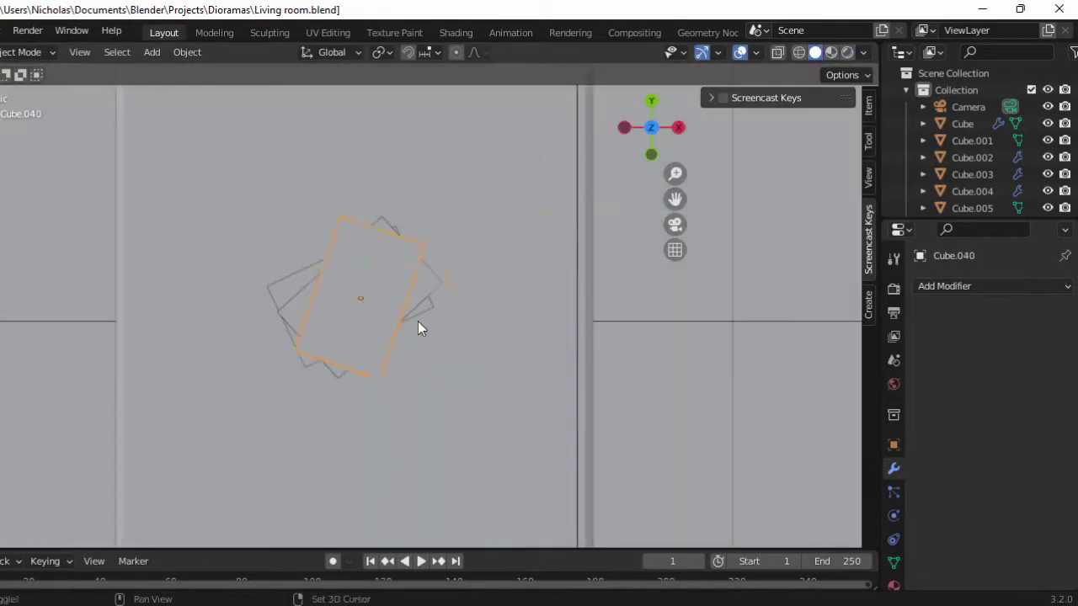
{"action": "middle_click_drag", "start_coordinate": [590, 158], "coordinate": [522, 334]}
{"action": "key", "text": "ctrl+s"}
{"action": "scroll", "coordinate": [312, 346], "scroll_direction": "up", "scroll_amount": 3}
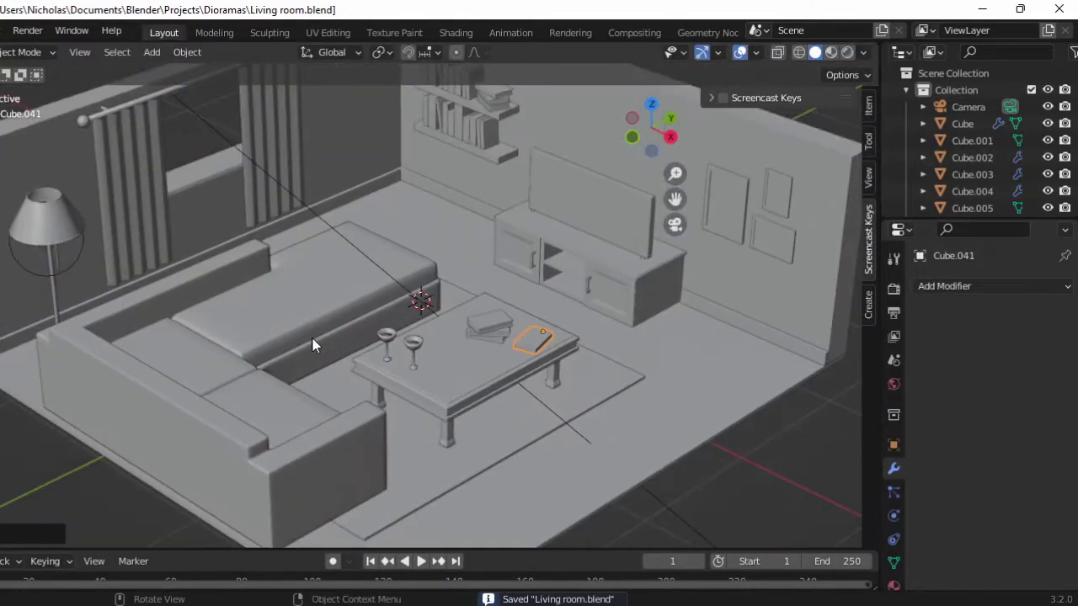
- Add a cube and flatten it into a thin slab for the keyboard base
{"action": "key", "text": "shift+a"}
{"action": "left_click", "coordinate": [401, 273]}
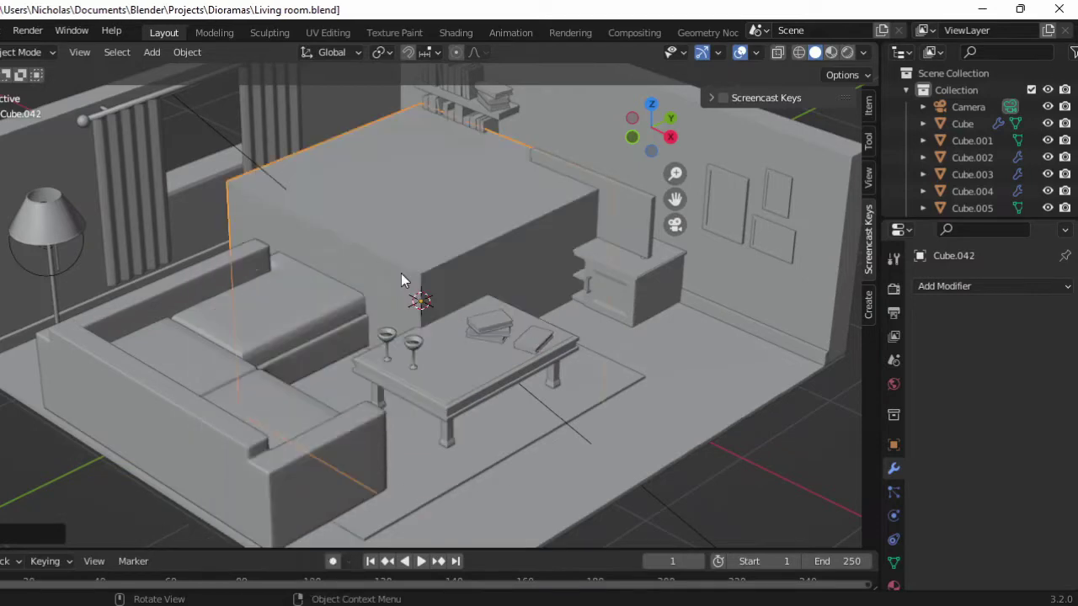
{"action": "key", "text": "KP_Divide"}
{"action": "key", "text": "s"}
{"action": "left_click", "coordinate": [470, 337]}
{"action": "key", "text": "KP_7"}
- Add a small key cube with an Array modifier of 10 keys at 0.1 spacing
{"action": "key", "text": "shift+a"}
{"action": "left_click", "coordinate": [481, 276]}
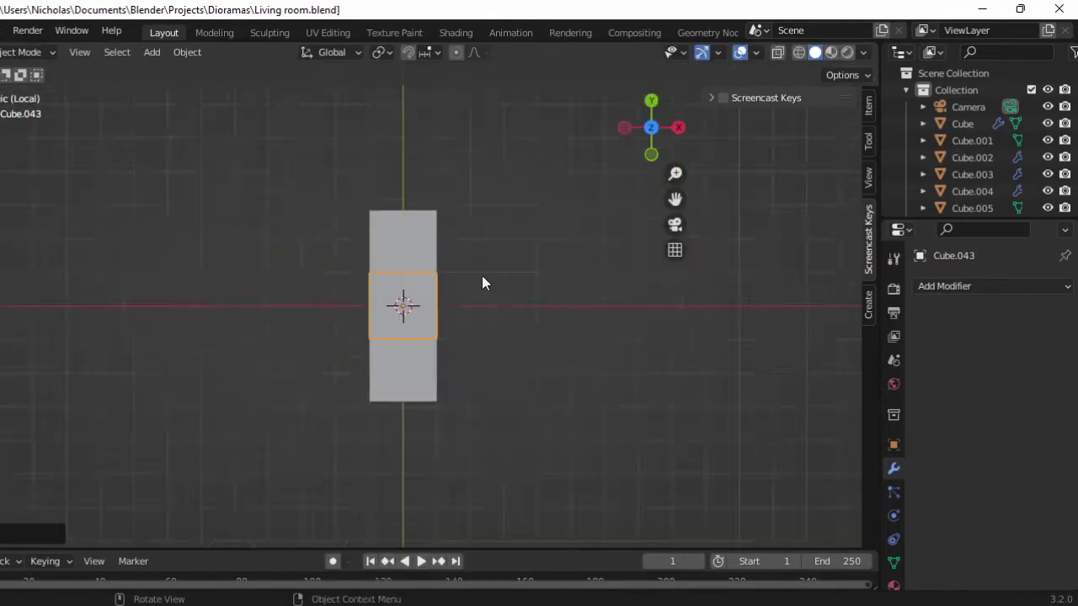
{"action": "scroll", "coordinate": [551, 293], "scroll_direction": "up", "scroll_amount": 3}
{"action": "middle_click_drag", "start_coordinate": [552, 293], "coordinate": [508, 333]}
{"action": "key", "text": "s"}
{"action": "left_click", "coordinate": [499, 357]}
{"action": "left_click", "coordinate": [994, 286]}
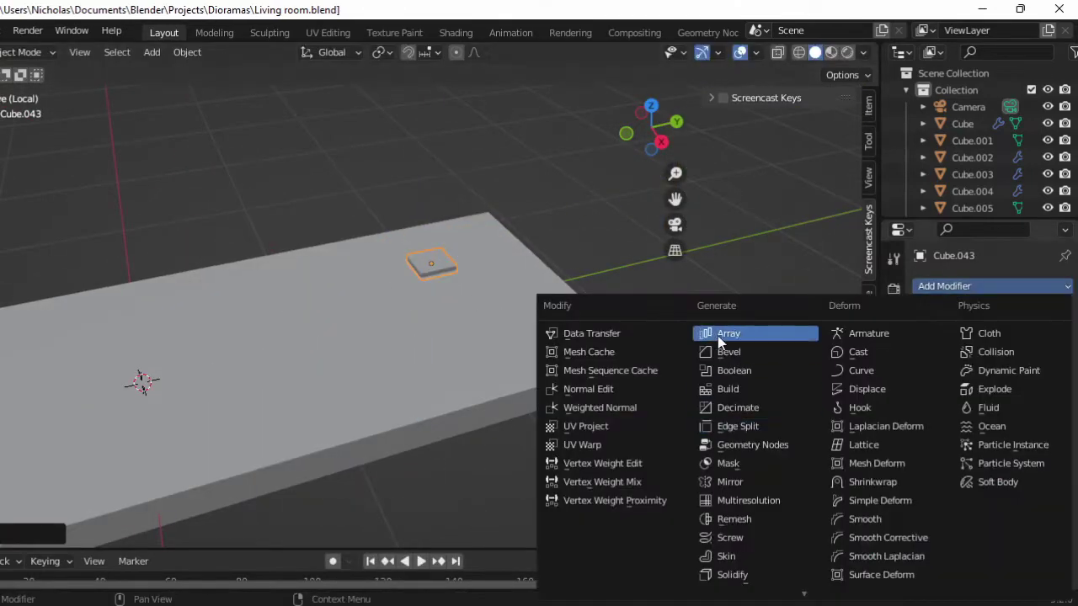
{"action": "left_click", "coordinate": [724, 331]}
{"action": "type", "text": ".1"}
{"action": "key", "text": "Return"}
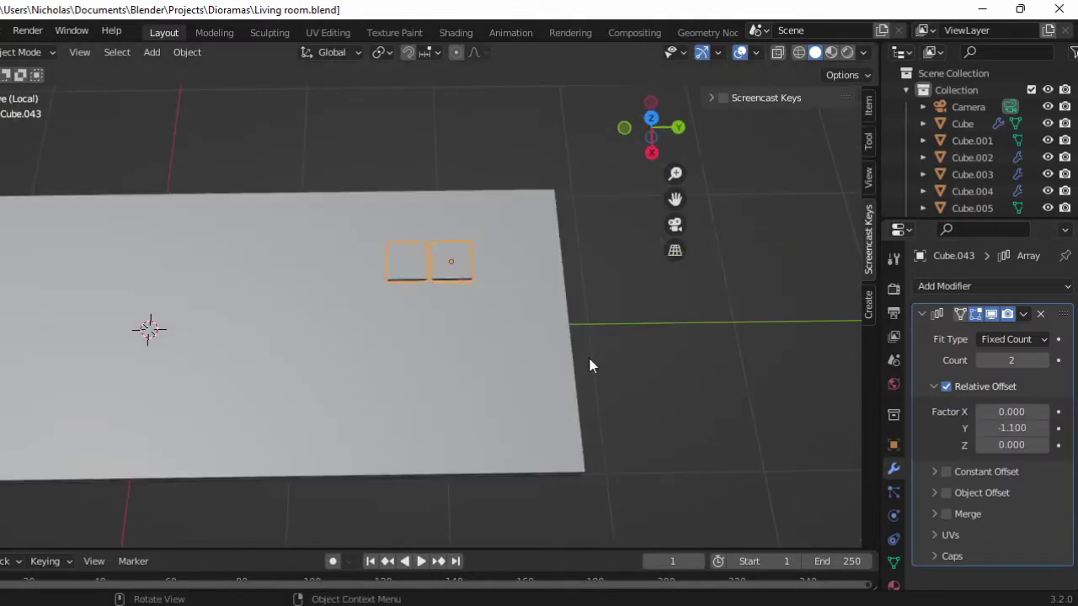
- Move the key row to the slab's edge and duplicate it into more rows
{"action": "key", "text": "KP_7"}
{"action": "key", "text": "g"}
{"action": "scroll", "coordinate": [1011, 361], "scroll_direction": "up", "scroll_amount": 4, "text": "ctrl"}
{"action": "key", "text": "shift+d"}
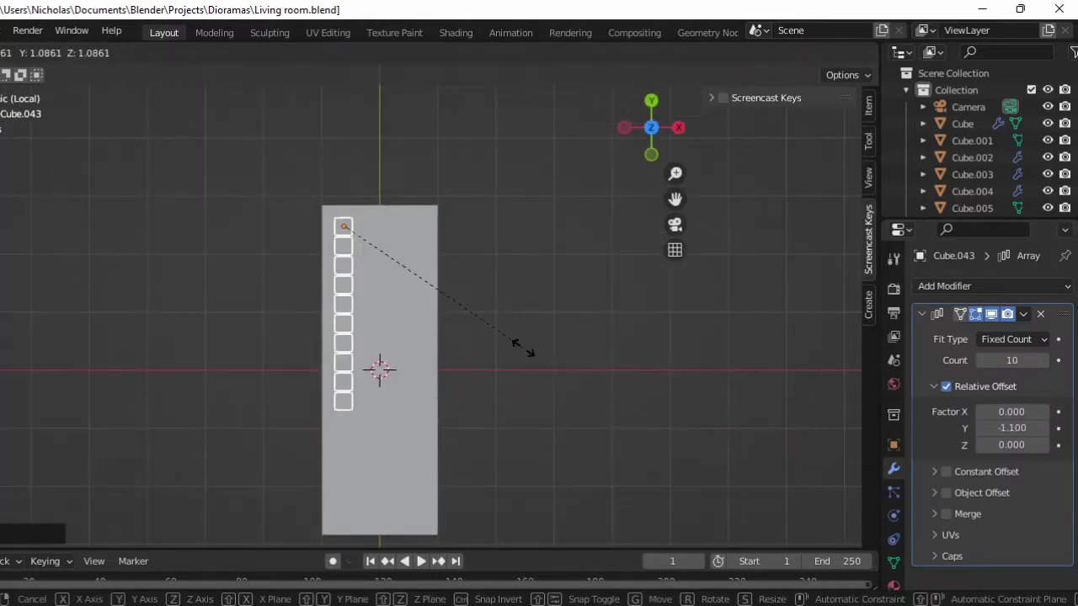
{"action": "left_click", "coordinate": [571, 363]}
{"action": "middle_click_drag", "start_coordinate": [571, 362], "coordinate": [565, 340]}
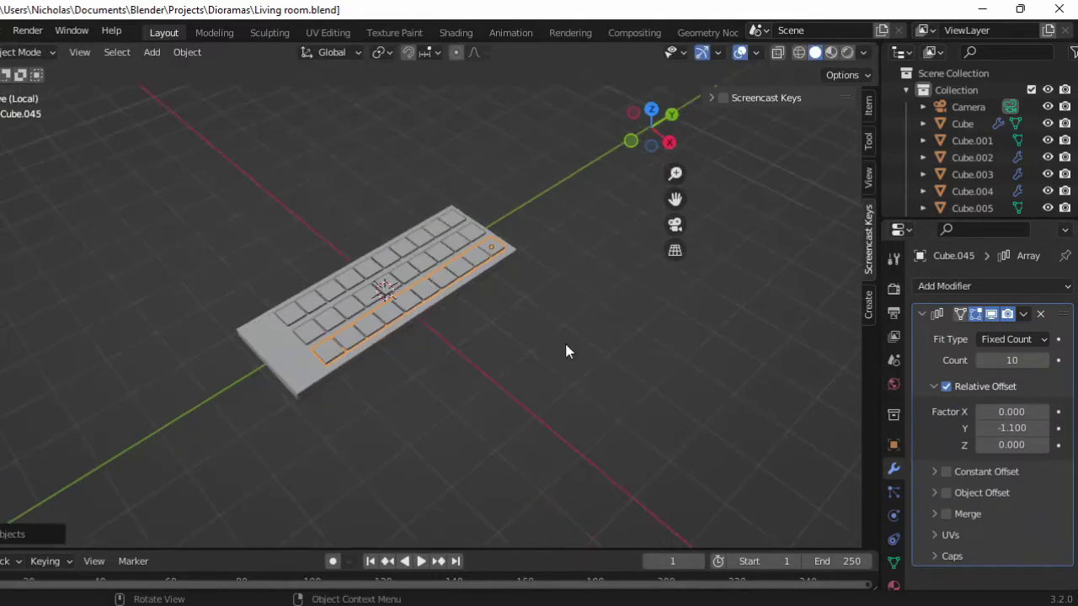
{"action": "left_click", "coordinate": [427, 241]}
- Lower the keyboard onto the coffee table and rotate it into place
{"action": "key", "text": "KP_3"}
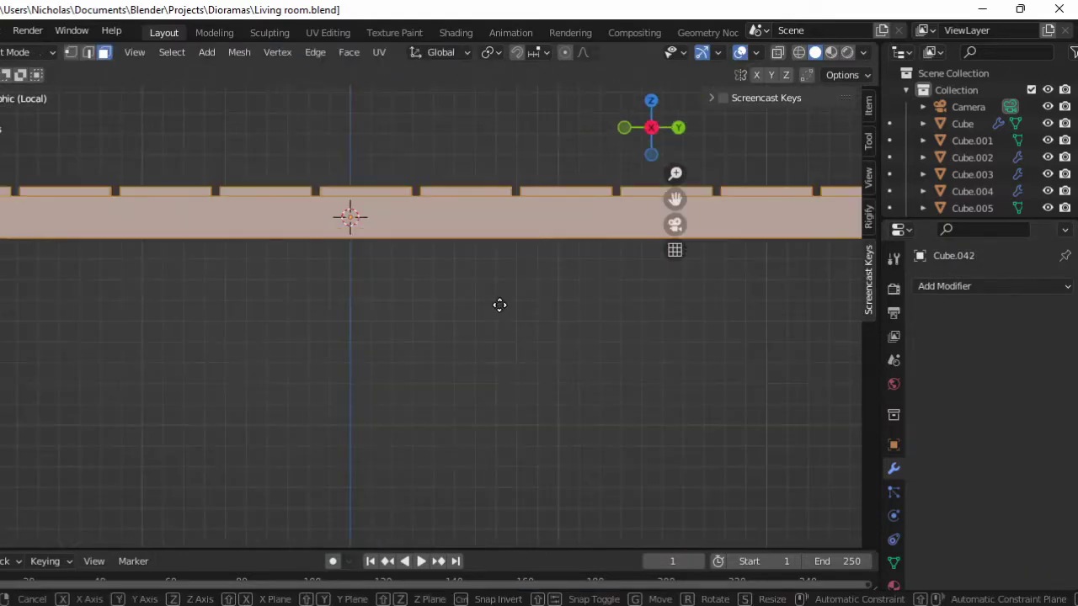
{"action": "key", "text": "KP_Divide"}
{"action": "scroll", "coordinate": [505, 287], "scroll_direction": "down", "scroll_amount": 2}
{"action": "key", "text": "g"}
{"action": "key", "text": "z"}
{"action": "scroll", "coordinate": [454, 337], "scroll_direction": "up", "scroll_amount": 2}
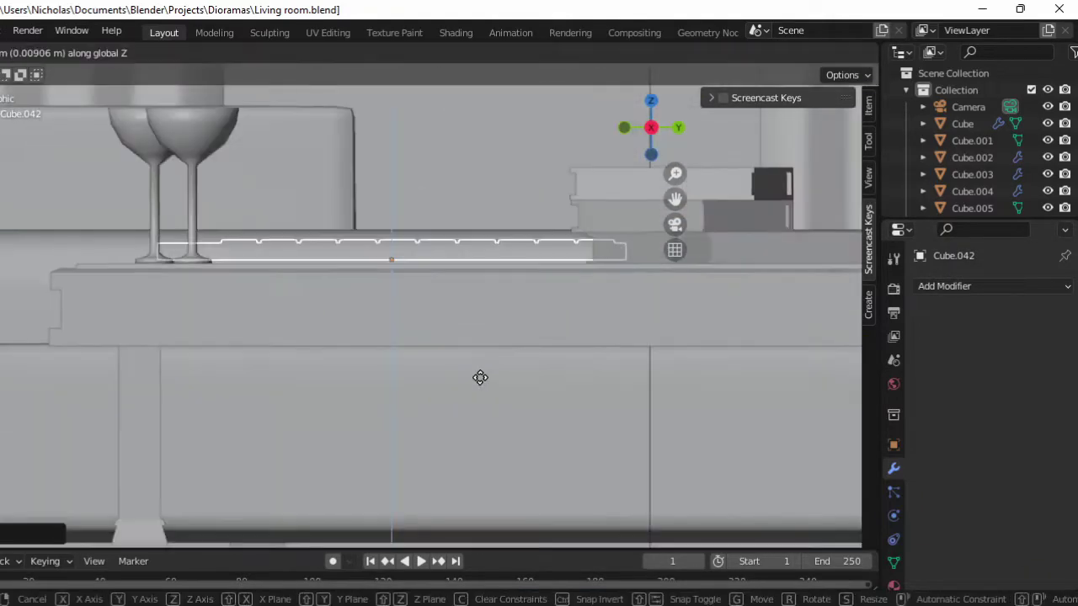
{"action": "key", "text": "KP_7"}
{"action": "scroll", "coordinate": [471, 358], "scroll_direction": "up", "scroll_amount": 3}
{"action": "middle_click_drag", "start_coordinate": [643, 344], "coordinate": [570, 382]}
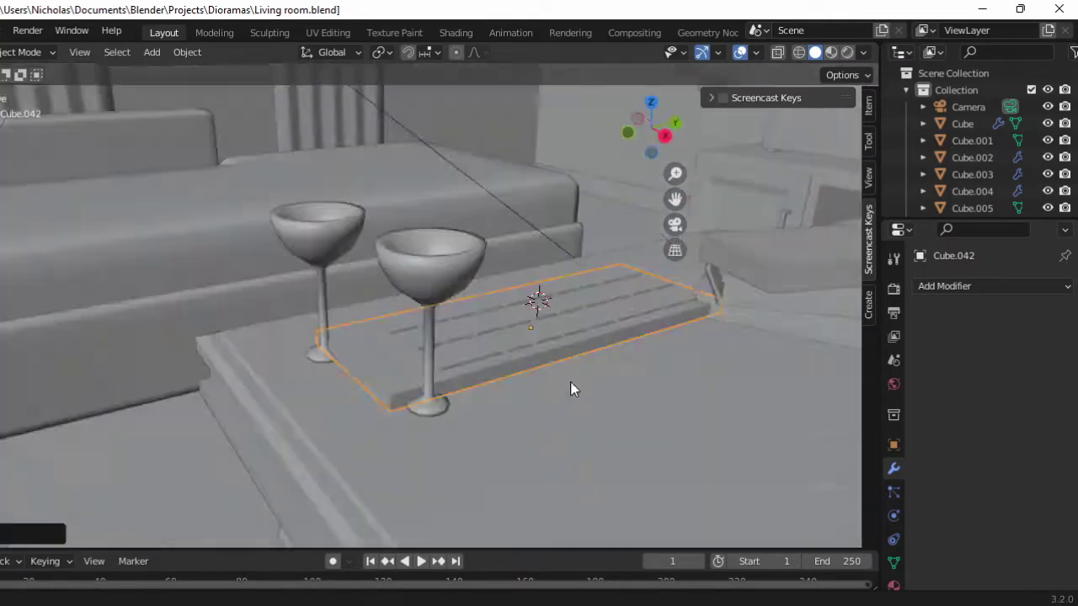
{"action": "key", "text": "KP_7"}
{"action": "scroll", "coordinate": [568, 361], "scroll_direction": "down", "scroll_amount": 3}
{"action": "key", "text": "r"}
{"action": "middle_click_drag", "start_coordinate": [642, 354], "coordinate": [594, 446]}
- Save the living-room file
{"action": "scroll", "coordinate": [540, 356], "scroll_direction": "down", "scroll_amount": 2}
{"action": "key", "text": "ctrl+s"}
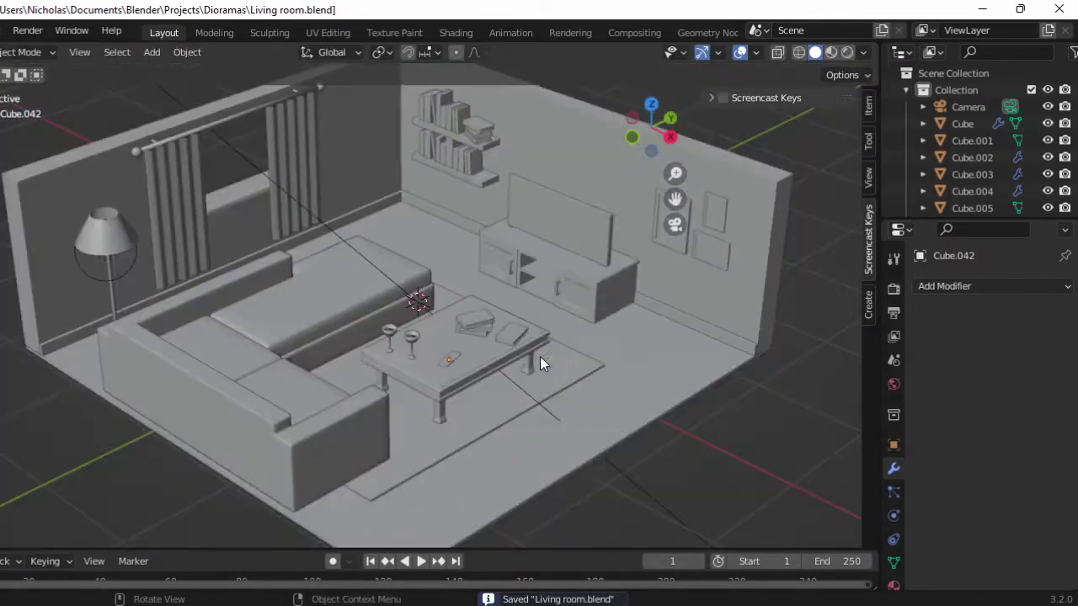
{"action": "scroll", "coordinate": [546, 379], "scroll_direction": "up", "scroll_amount": 2}
- Add a plane, subdivide it, extrude it into a thin slab and add an edge loop
{"action": "key", "text": "KP_Divide"}
{"action": "key", "text": "shift+a"}
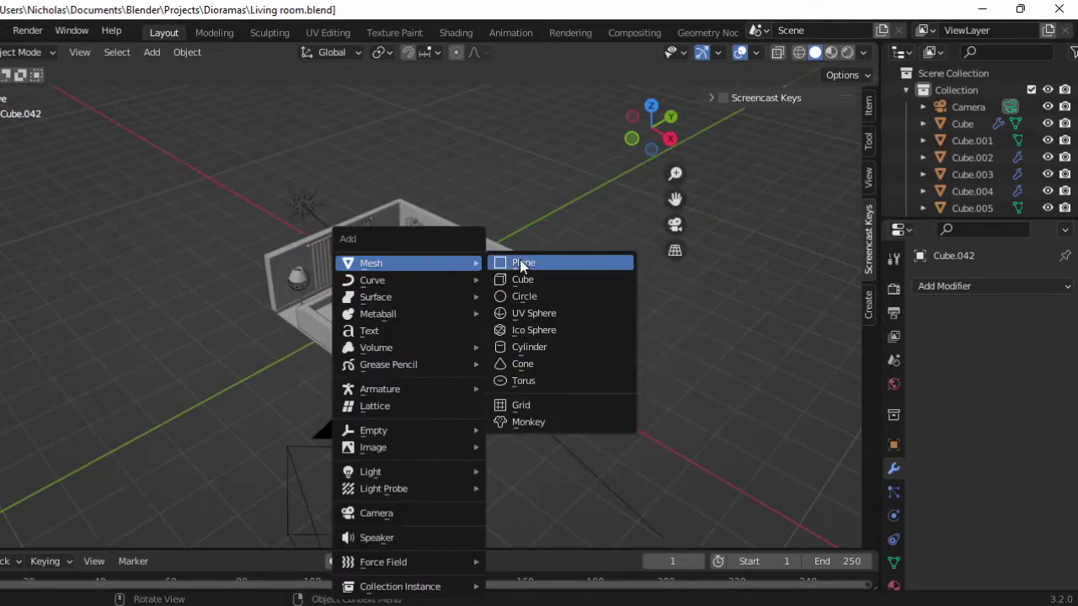
{"action": "left_click", "coordinate": [544, 260]}
{"action": "right_click", "coordinate": [520, 413]}
{"action": "key", "text": "Tab"}
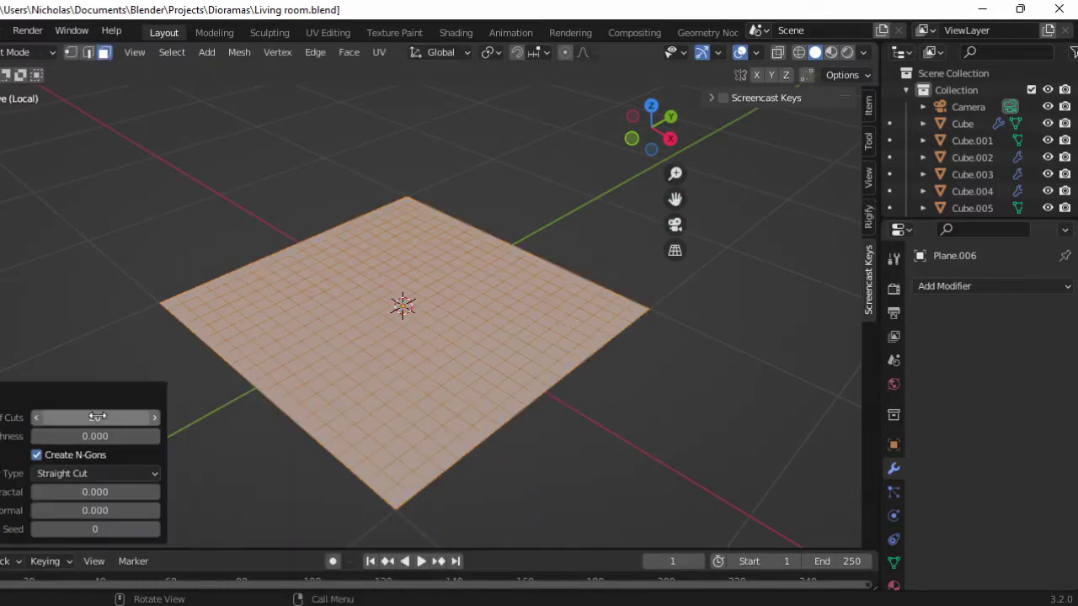
{"action": "key", "text": "e"}
{"action": "left_click", "coordinate": [507, 431]}
{"action": "key", "text": "ctrl+r"}
{"action": "key", "text": "s"}
{"action": "left_click", "coordinate": [762, 590]}
- Give the slab Cloth physics with Pressure and Self Collisions enabled
{"action": "left_click", "coordinate": [894, 516]}
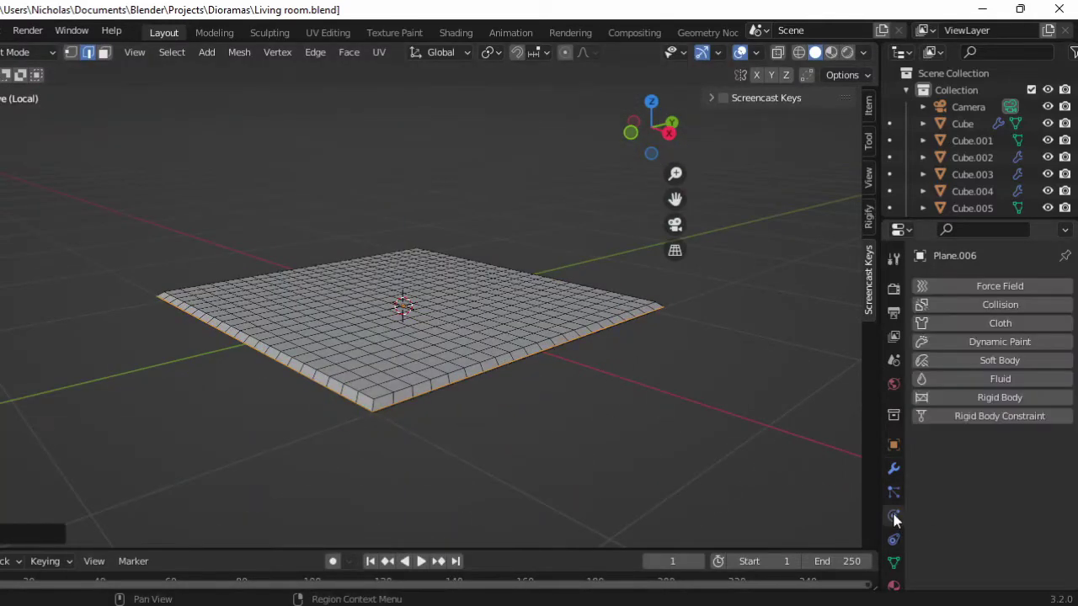
{"action": "left_click", "coordinate": [994, 328]}
{"action": "scroll", "coordinate": [966, 443], "scroll_direction": "down", "scroll_amount": 5}
{"action": "scroll", "coordinate": [966, 443], "scroll_direction": "down", "scroll_amount": 3}
{"action": "left_click", "coordinate": [946, 373]}
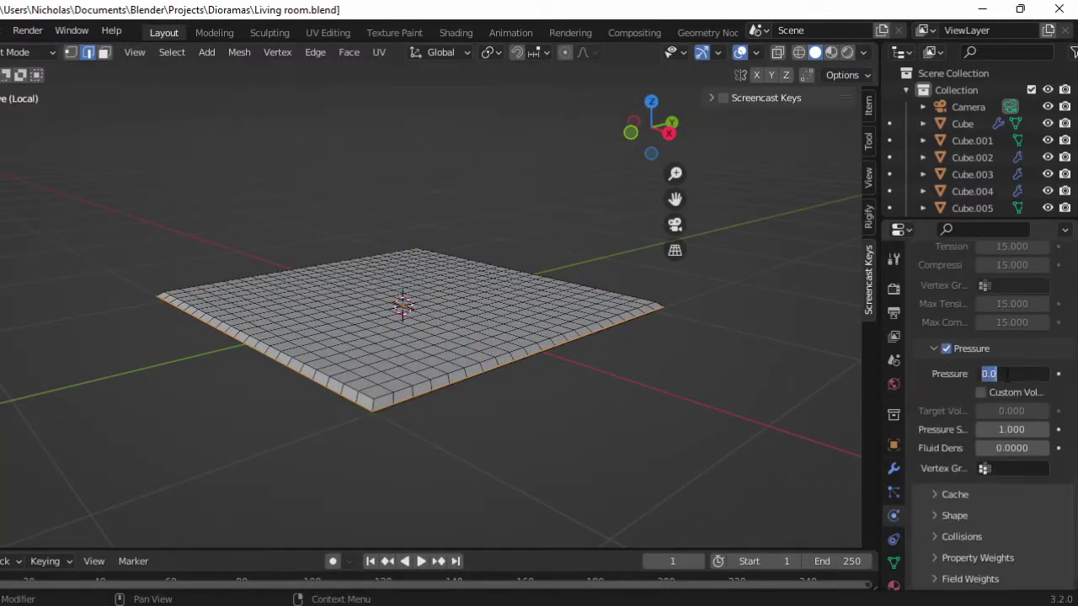
{"action": "left_click", "coordinate": [968, 535]}
{"action": "left_click", "coordinate": [946, 528]}
{"action": "key", "text": "Tab"}
- Run the cloth simulation, rewinding and replaying it until the pillow inflates
{"action": "key", "text": "space"}
{"action": "key", "text": "KP_Divide"}
{"action": "middle_click_drag", "start_coordinate": [535, 453], "coordinate": [585, 352]}
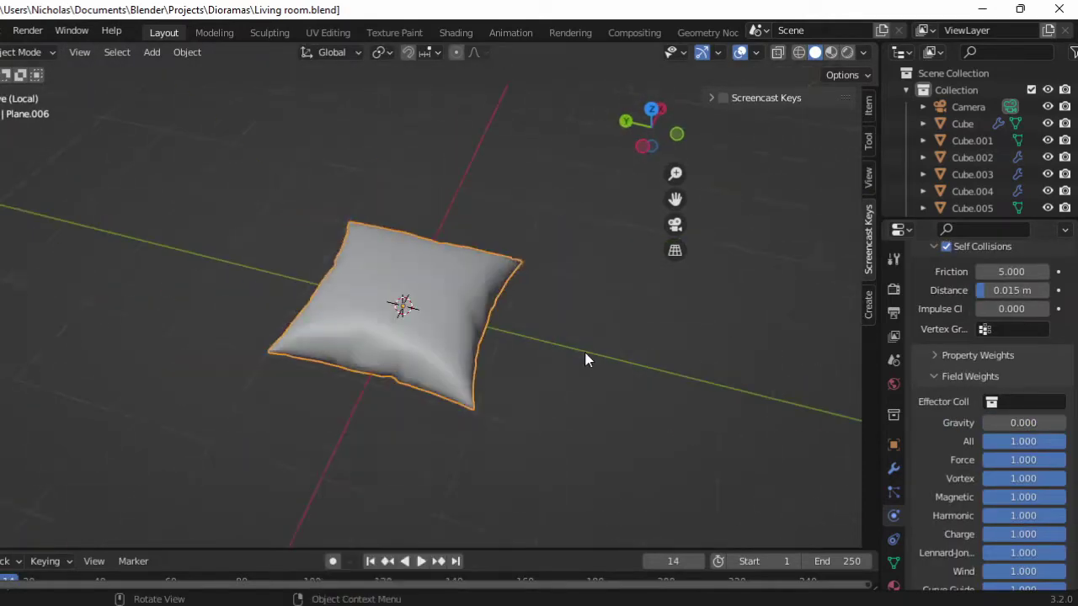
{"action": "key", "text": "space"}
{"action": "mouse_move", "coordinate": [284, 294]}
{"action": "middle_mouse_down"}
{"action": "mouse_move", "coordinate": [587, 405]}
{"action": "mouse_move", "coordinate": [573, 373]}
{"action": "middle_mouse_up"}
{"action": "key", "text": "KP_Divide"}
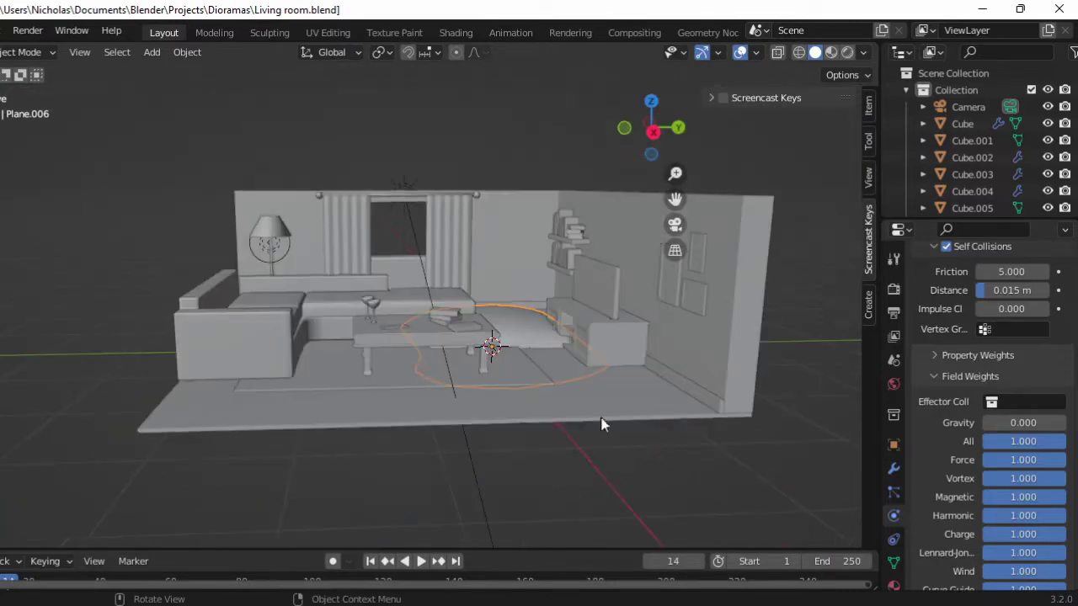
{"action": "key", "text": "g"}
{"action": "key", "text": "Escape"}
{"action": "key", "text": "shift+Left"}
{"action": "left_click", "coordinate": [893, 469]}
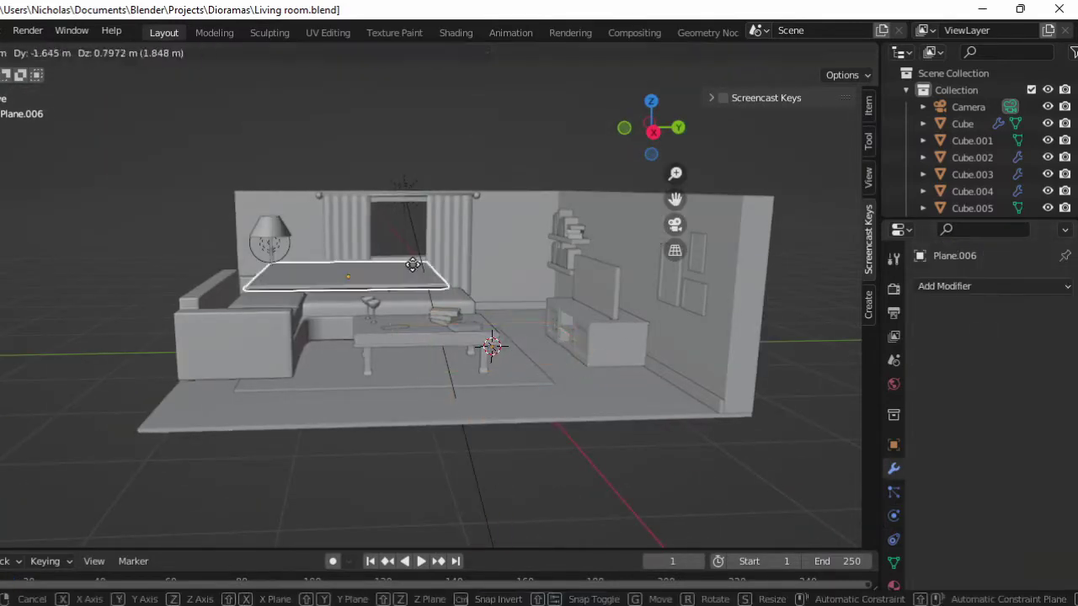
{"action": "key", "text": "Escape"}
{"action": "middle_click_drag", "start_coordinate": [413, 264], "coordinate": [618, 418]}
{"action": "key", "text": "space"}
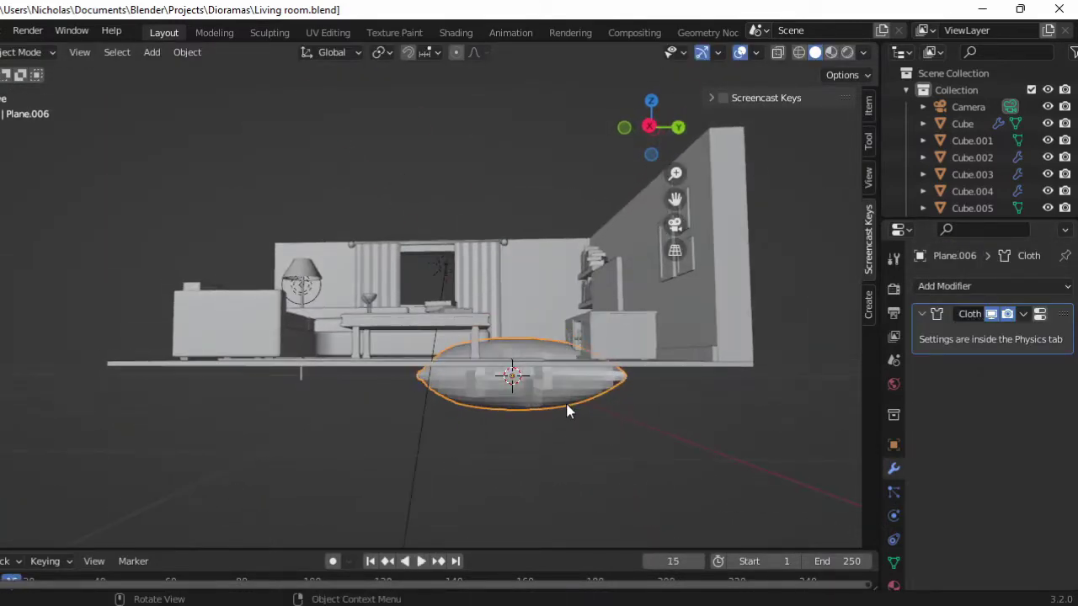
- Add level-1 Subdivision, apply the inflated cloth shape and bevel the middle edge loop
{"action": "key", "text": "KP_Divide"}
{"action": "key", "text": "ctrl+1"}
{"action": "middle_click_drag", "start_coordinate": [589, 448], "coordinate": [561, 398]}
{"action": "key", "text": "space"}
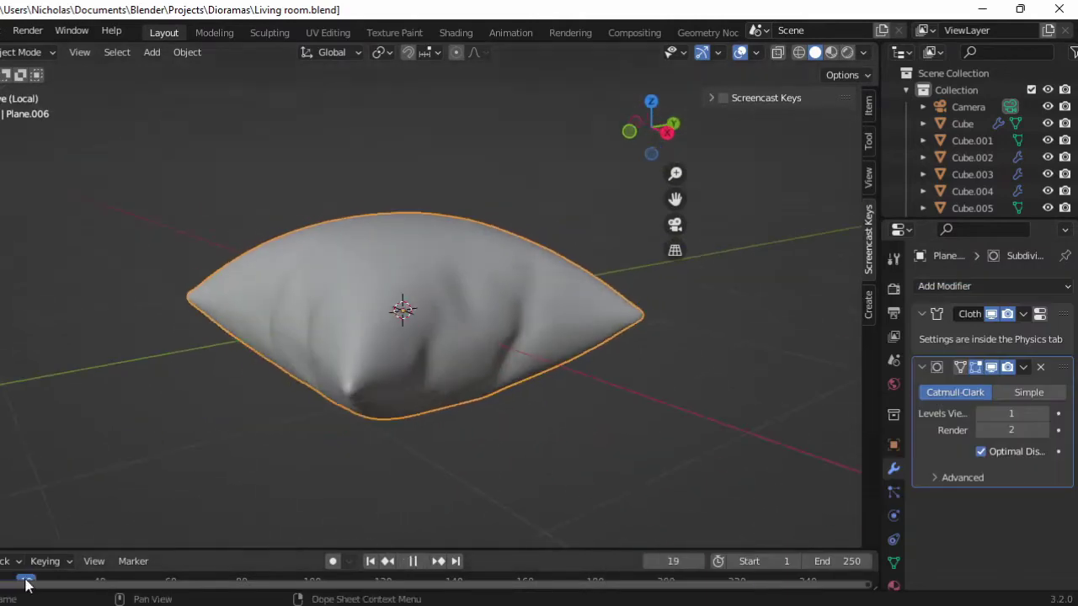
{"action": "key", "text": "space"}
{"action": "key", "text": "ctrl+a"}
{"action": "key", "text": "Tab"}
{"action": "scroll", "coordinate": [540, 380], "scroll_direction": "up", "scroll_amount": 2}
{"action": "key", "text": "ctrl+b"}
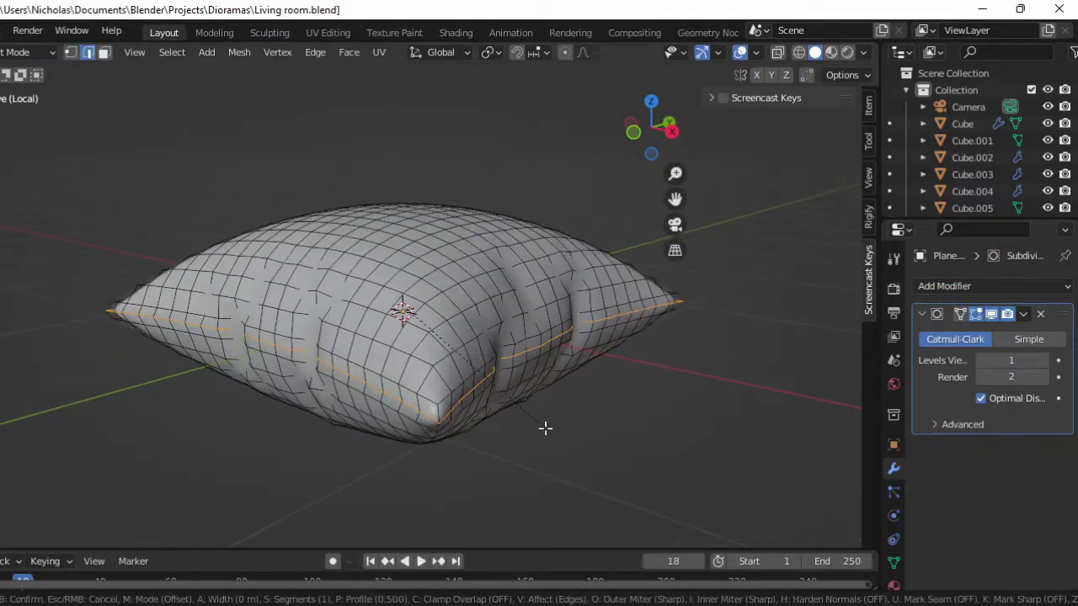
{"action": "key", "text": "Escape"}
- Flatten the pillow's height by scaling it along Z in front view
{"action": "key", "text": "Tab"}
{"action": "key", "text": "KP_Divide"}
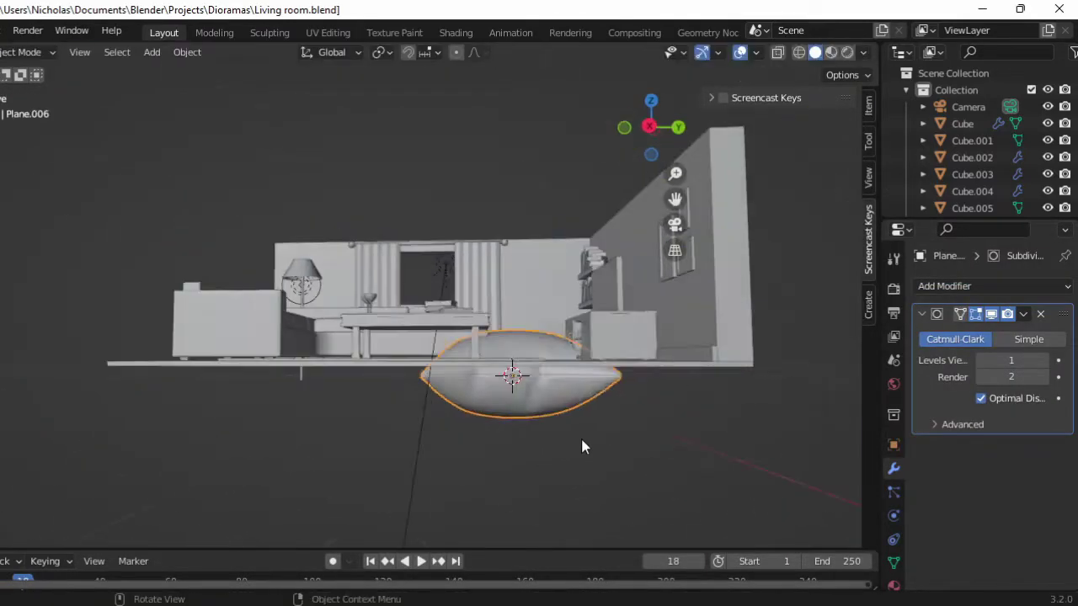
{"action": "key", "text": "KP_1"}
{"action": "key", "text": "s"}
{"action": "key", "text": "z"}
{"action": "mouse_move", "coordinate": [497, 341]}
{"action": "middle_mouse_down"}
{"action": "mouse_move", "coordinate": [445, 337]}
{"action": "mouse_move", "coordinate": [284, 409]}
{"action": "mouse_move", "coordinate": [362, 474]}
{"action": "mouse_move", "coordinate": [425, 483]}
{"action": "mouse_move", "coordinate": [505, 265]}
{"action": "mouse_move", "coordinate": [325, 315]}
{"action": "mouse_move", "coordinate": [521, 361]}
{"action": "mouse_move", "coordinate": [513, 385]}
{"action": "mouse_move", "coordinate": [457, 397]}
{"action": "mouse_move", "coordinate": [306, 289]}
{"action": "mouse_move", "coordinate": [420, 321]}
{"action": "mouse_move", "coordinate": [502, 250]}
{"action": "mouse_move", "coordinate": [308, 212]}
{"action": "mouse_move", "coordinate": [523, 370]}
{"action": "mouse_move", "coordinate": [499, 216]}
{"action": "mouse_move", "coordinate": [433, 365]}
{"action": "mouse_move", "coordinate": [526, 342]}
{"action": "mouse_move", "coordinate": [539, 371]}
{"action": "middle_mouse_up"}
- Confirm the flattened pillow and place a duplicate along the sofa
{"action": "left_click", "coordinate": [325, 315]}
{"action": "scroll", "coordinate": [539, 372], "scroll_direction": "down", "scroll_amount": 5}
{"action": "scroll", "coordinate": [85, 338], "scroll_direction": "up", "scroll_amount": 5}
{"action": "key", "text": "KP_7"}
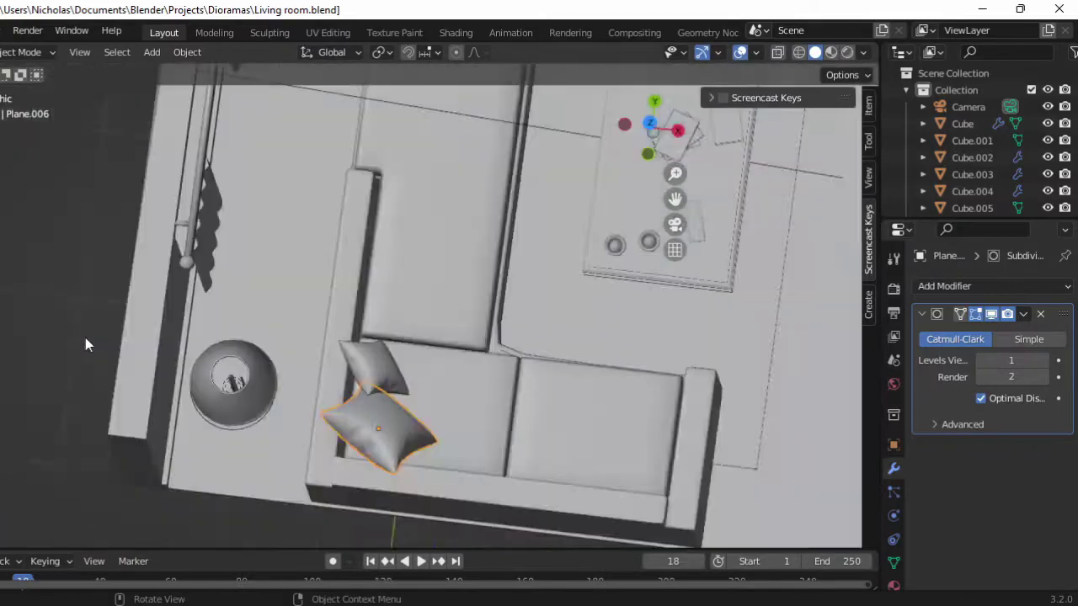
{"action": "key", "text": "shift+d"}
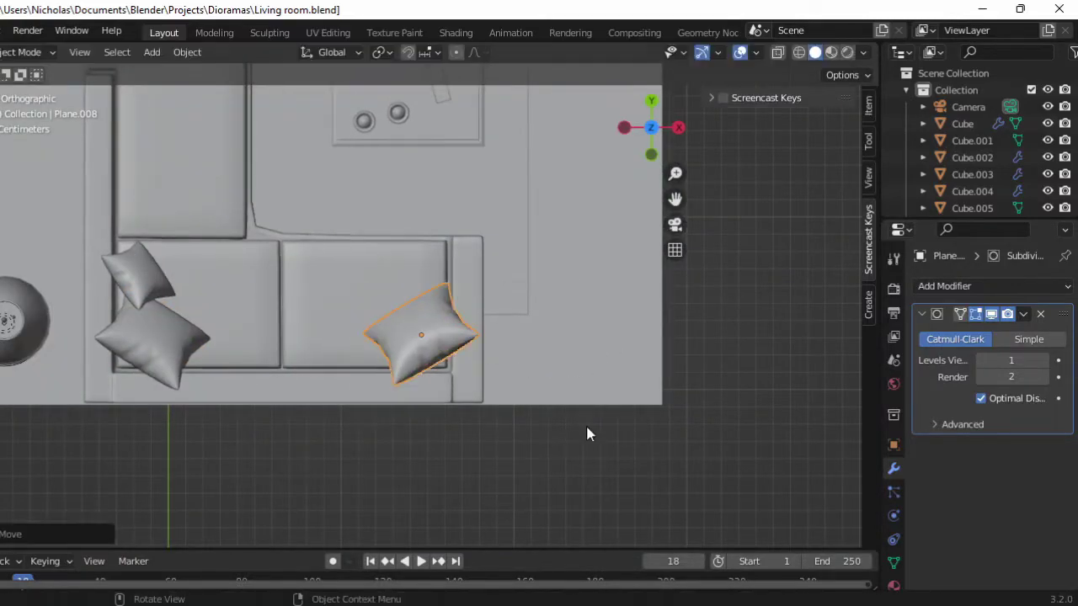
- Frame the pillow and preview the scene through the camera with rendered lighting
{"action": "key", "text": "KP_Decimal"}
{"action": "scroll", "coordinate": [480, 286], "scroll_direction": "down", "scroll_amount": 5}
{"action": "key", "text": "KP_0"}
{"action": "key", "text": "z"}
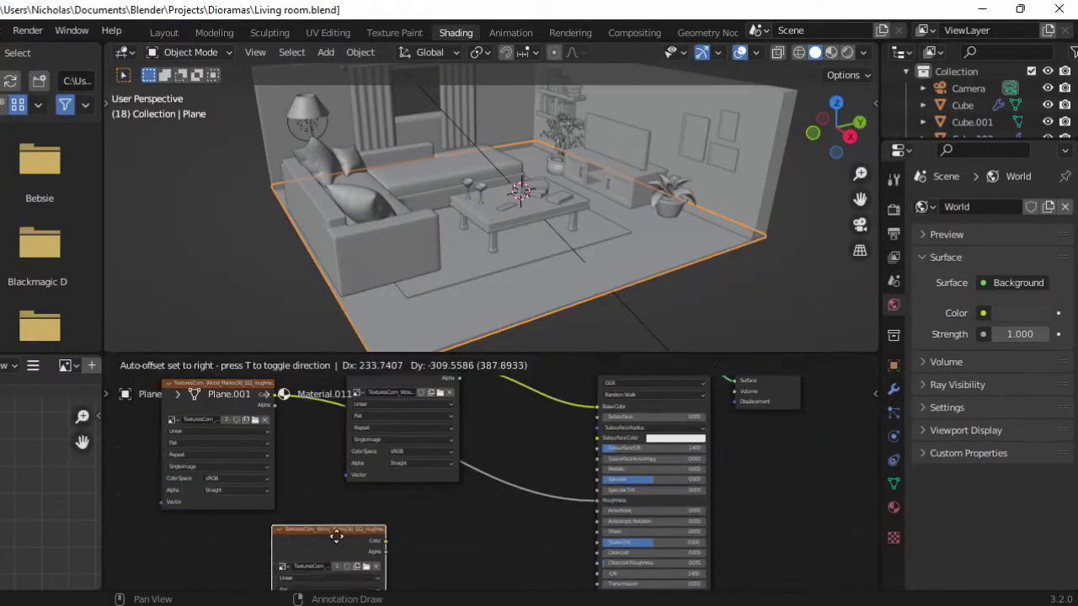
- Link a vector node to the floor texture, then Smart UV Project and scale the floor's UVs
{"action": "type", "text": "norm"}
{"action": "key", "text": "Return"}
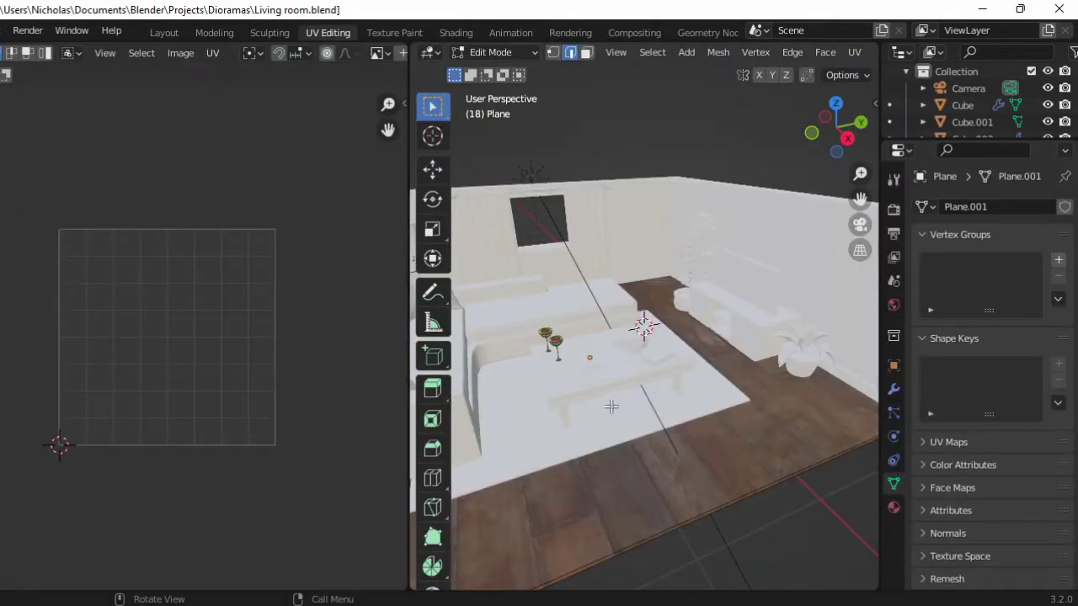
{"action": "key", "text": "u"}
{"action": "left_click", "coordinate": [614, 384]}
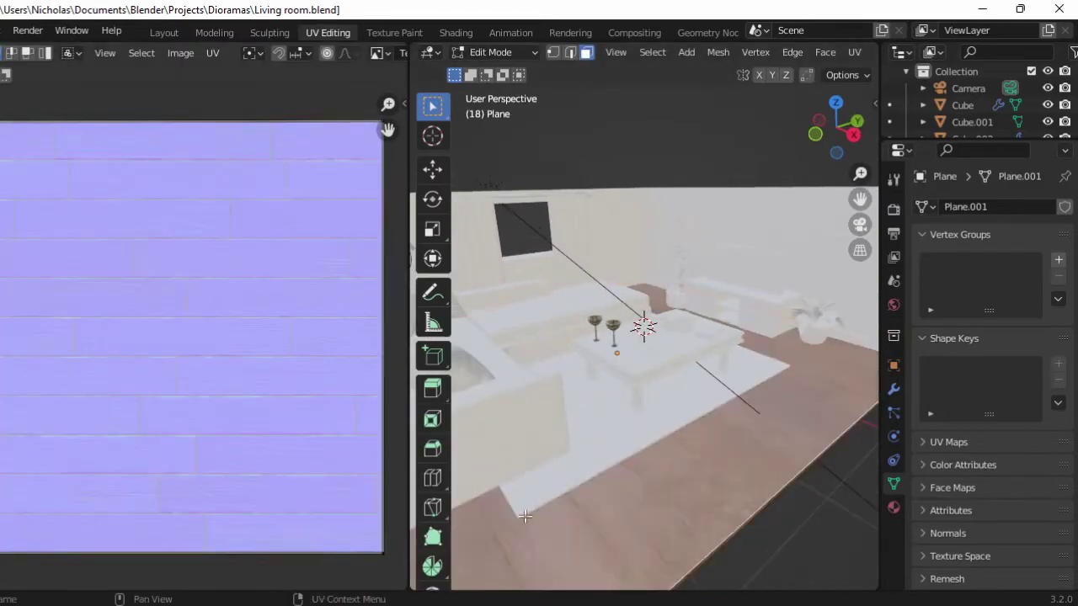
{"action": "key", "text": "s"}
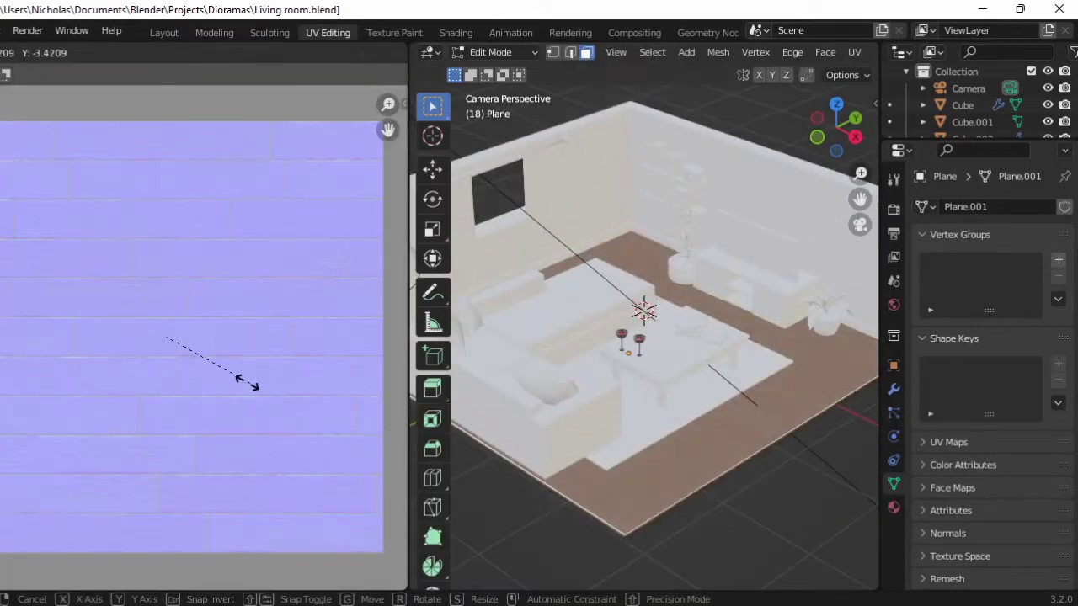
{"action": "left_click", "coordinate": [252, 407]}
{"action": "key", "text": "Tab"}
- Select the coffee table and Smart UV Project it in the UV Editing workspace
{"action": "scroll", "coordinate": [694, 476], "scroll_direction": "up", "scroll_amount": 3}
{"action": "middle_click_drag", "start_coordinate": [695, 477], "coordinate": [695, 444]}
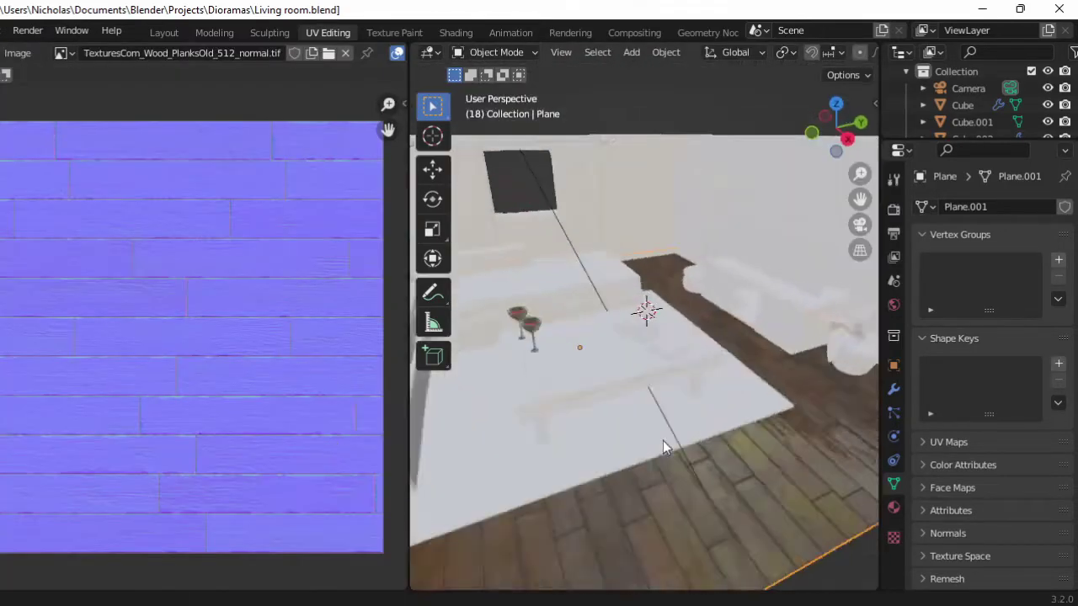
{"action": "key", "text": "KP_0"}
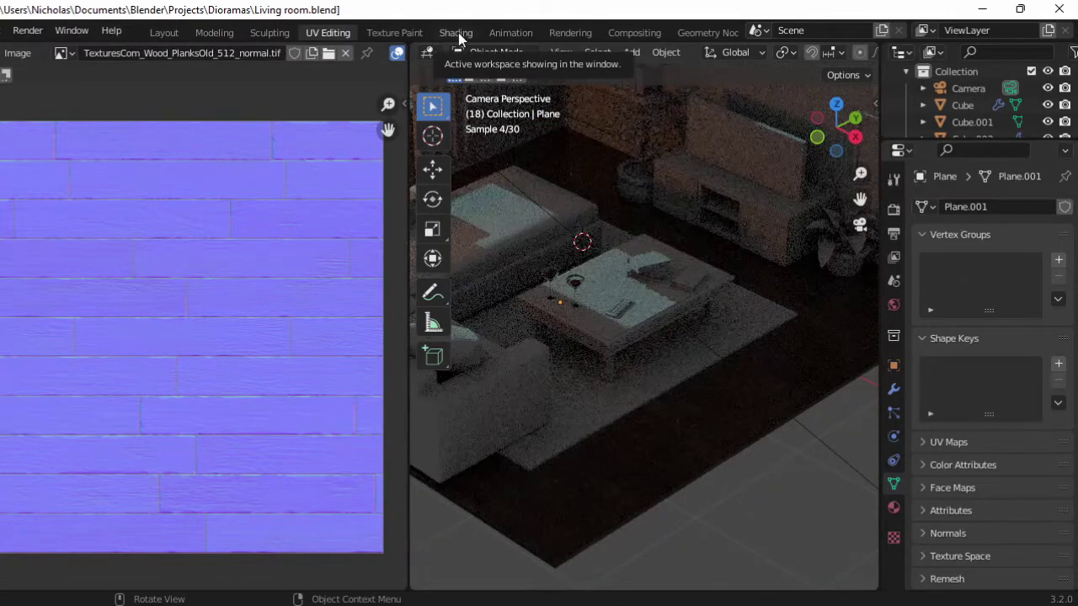
{"action": "left_click", "coordinate": [619, 316]}
{"action": "left_click", "coordinate": [455, 32]}
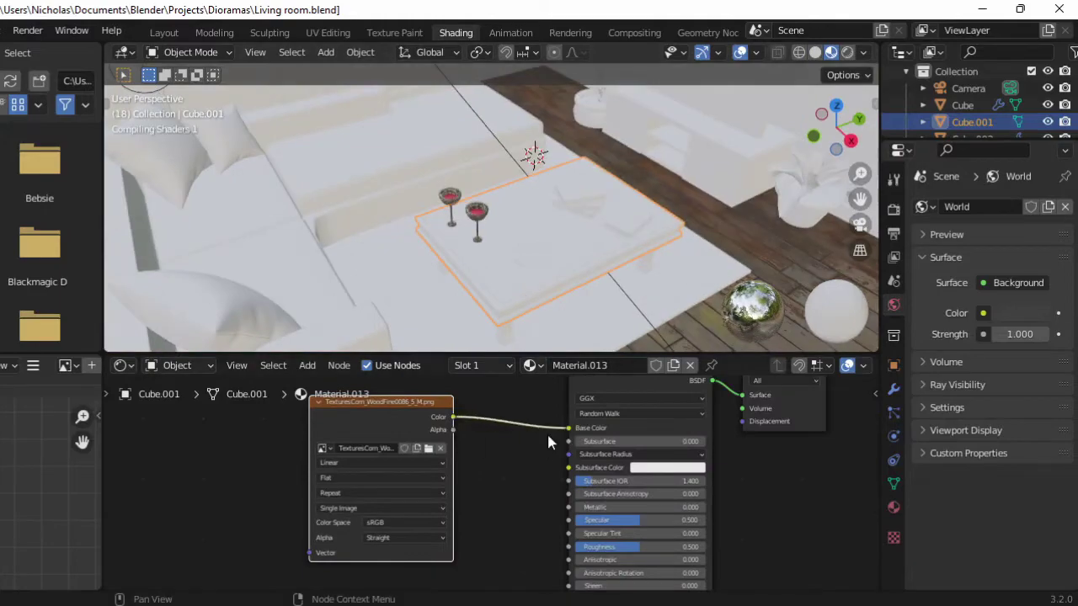
{"action": "left_click", "coordinate": [327, 32]}
{"action": "key", "text": "u"}
{"action": "left_click", "coordinate": [670, 478]}
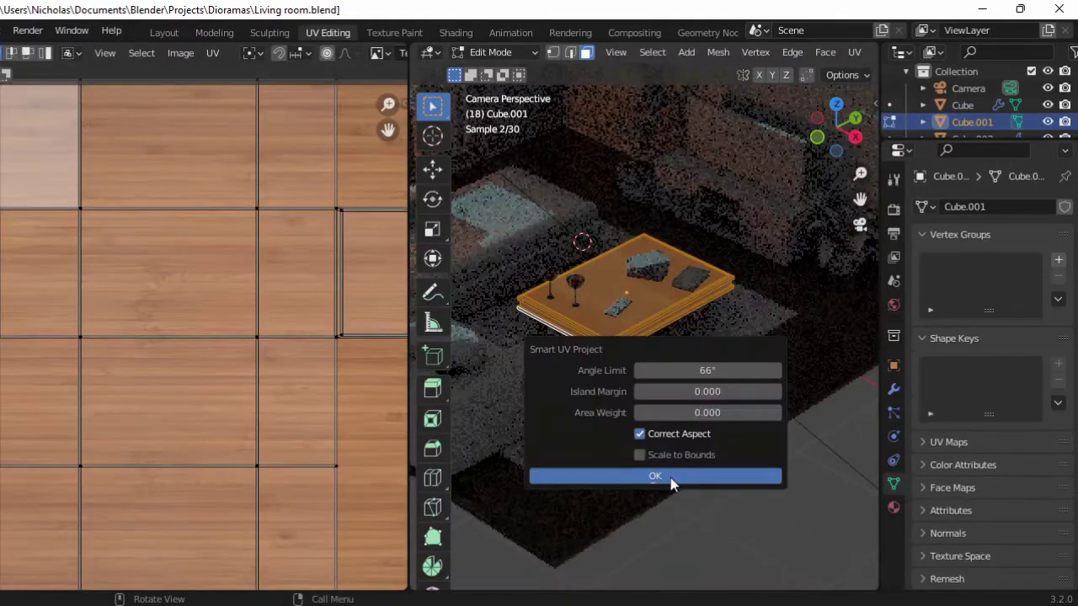
{"action": "left_click", "coordinate": [671, 478]}
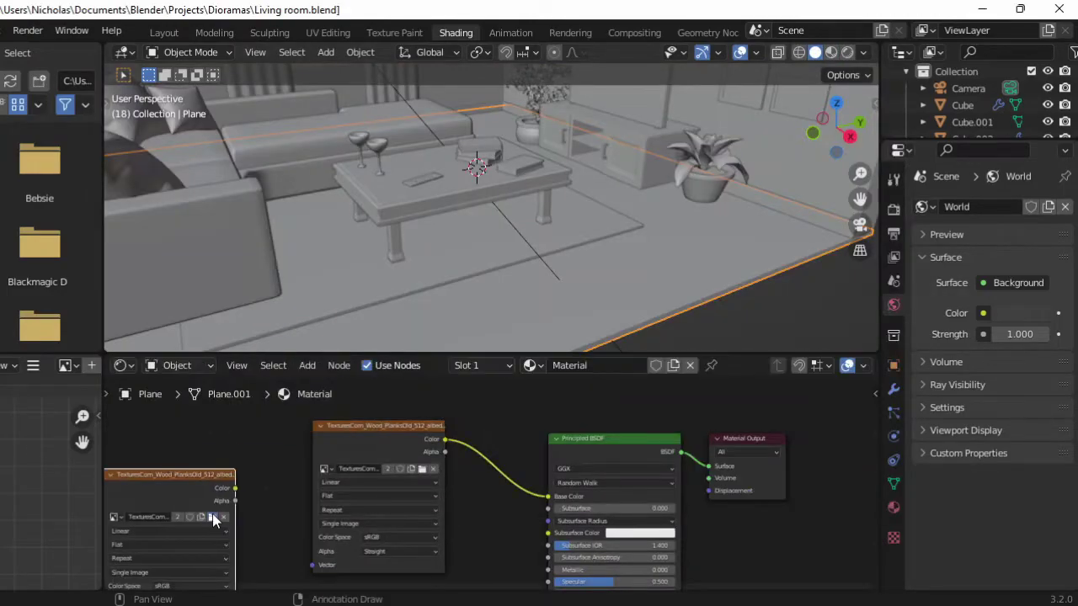
- Load TexturesCom_Wood_PlanksOld_512_albedo.tif and wire the normal map into the floor material
{"action": "left_click", "coordinate": [212, 517]}
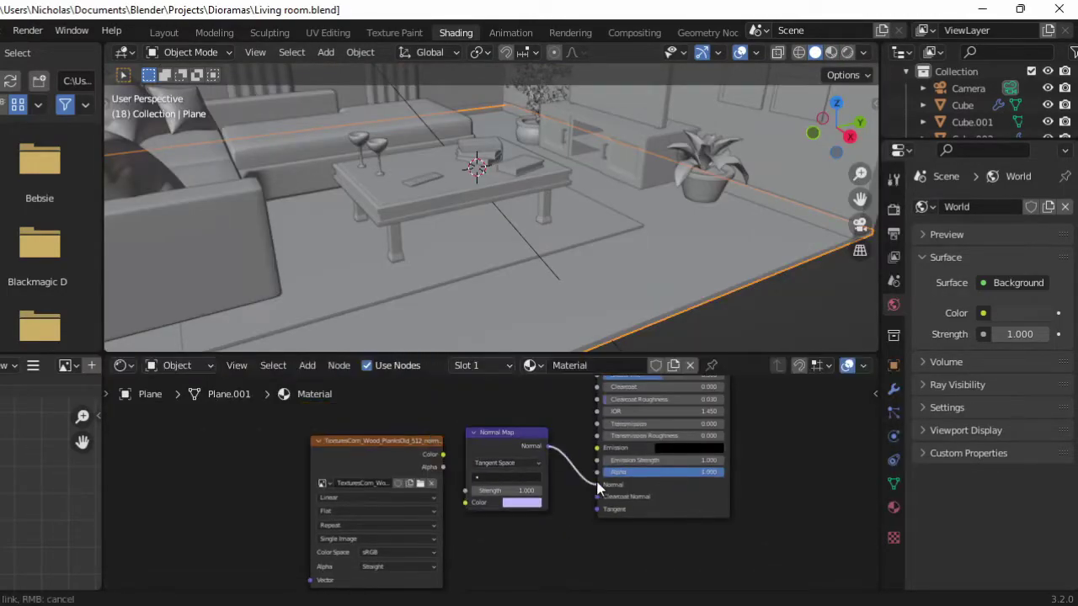
{"action": "left_click_drag", "start_coordinate": [251, 438], "coordinate": [570, 521]}
{"action": "left_click", "coordinate": [448, 213]}
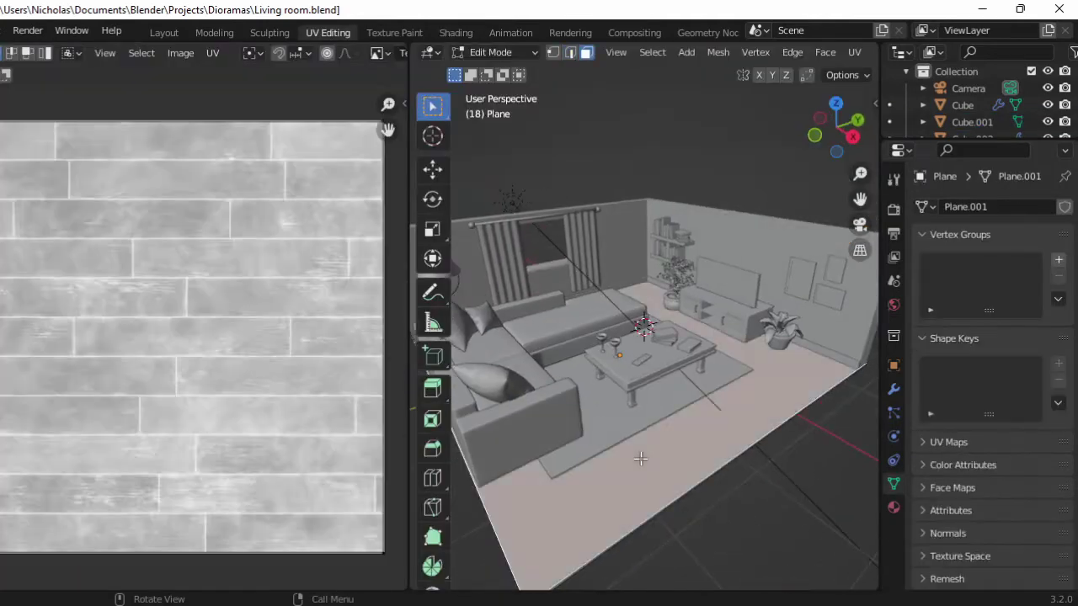
- In material preview, mark seams on the coffee table's edges and shift the top edge loop along X
{"action": "key", "text": "z"}
{"action": "left_click", "coordinate": [595, 502]}
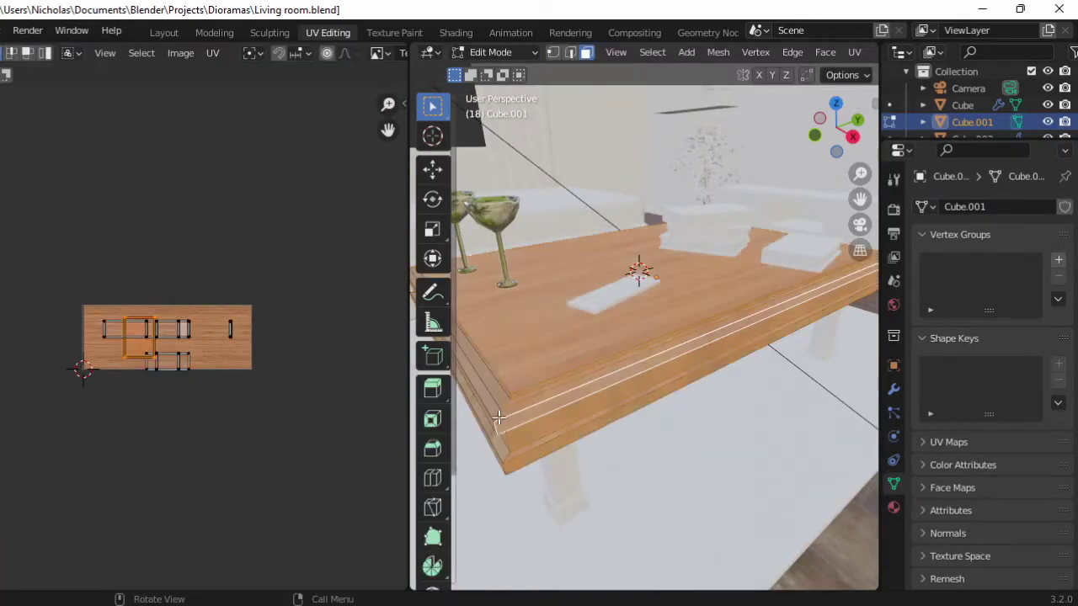
{"action": "scroll", "coordinate": [218, 357], "scroll_direction": "up", "scroll_amount": 5}
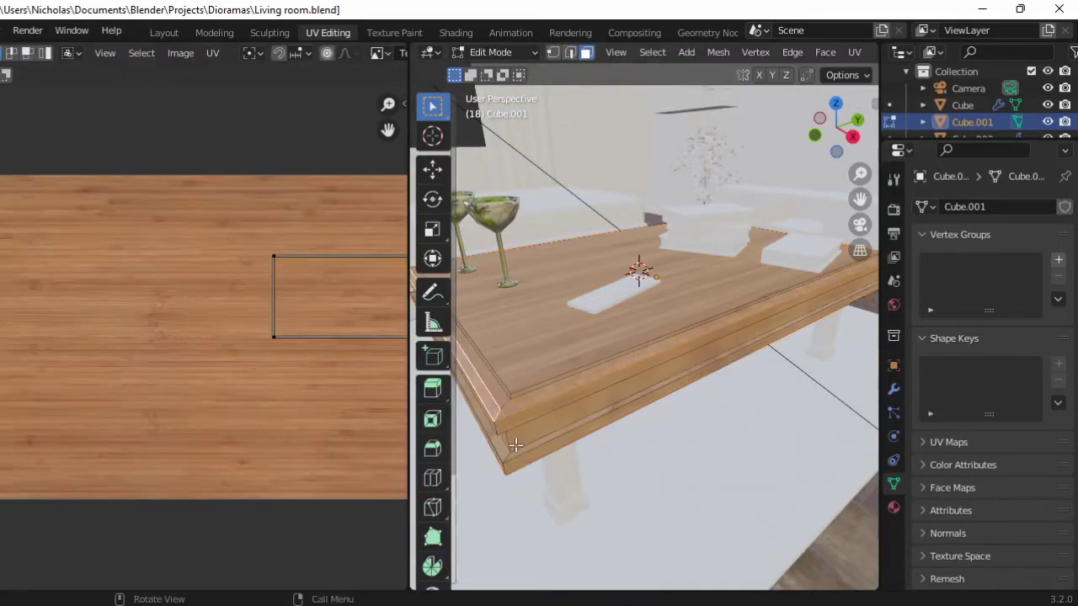
{"action": "key", "text": "u"}
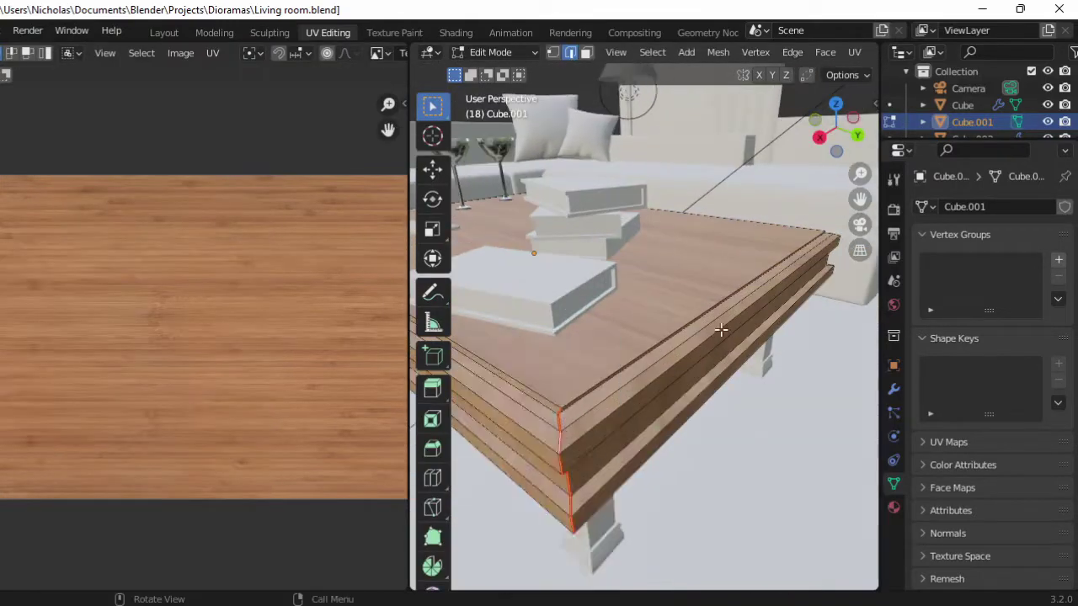
{"action": "key", "text": "u"}
{"action": "left_click", "coordinate": [657, 363]}
{"action": "middle_click_drag", "start_coordinate": [658, 364], "coordinate": [660, 342]}
{"action": "left_click", "coordinate": [660, 337], "text": "alt"}
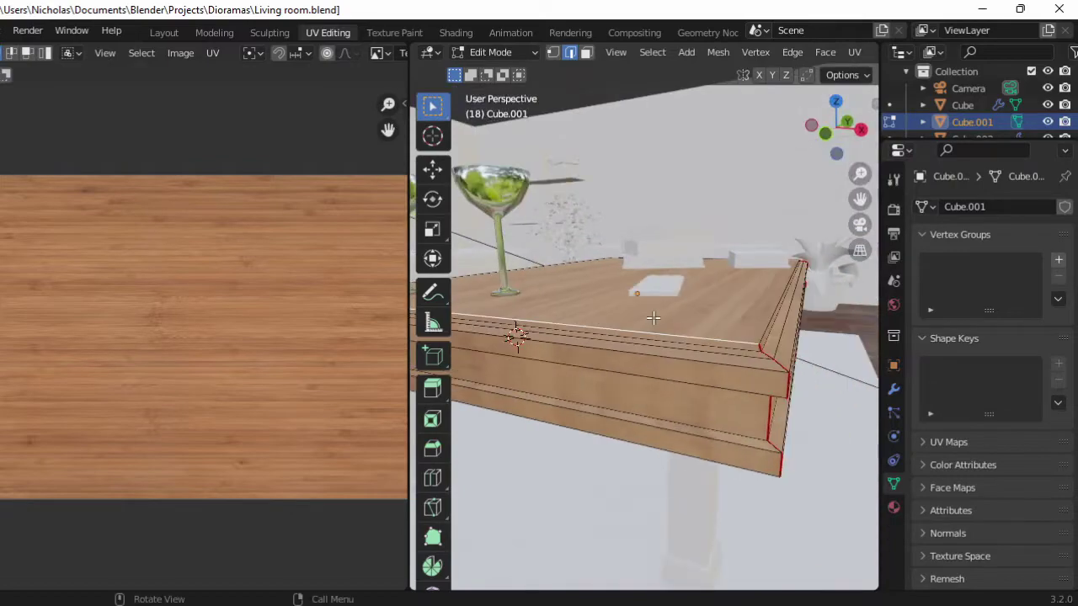
{"action": "key", "text": "g"}
{"action": "key", "text": "x"}
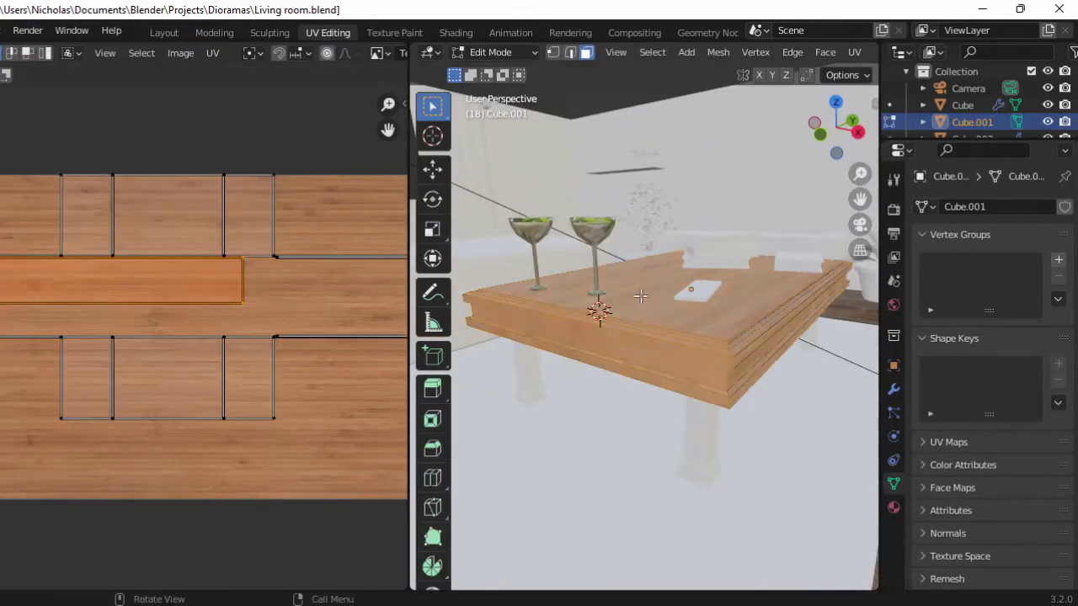
- View the textured table in the Shading workspace with rendered shading
{"action": "left_click", "coordinate": [455, 32]}
{"action": "scroll", "coordinate": [378, 518], "scroll_direction": "up", "scroll_amount": 2}
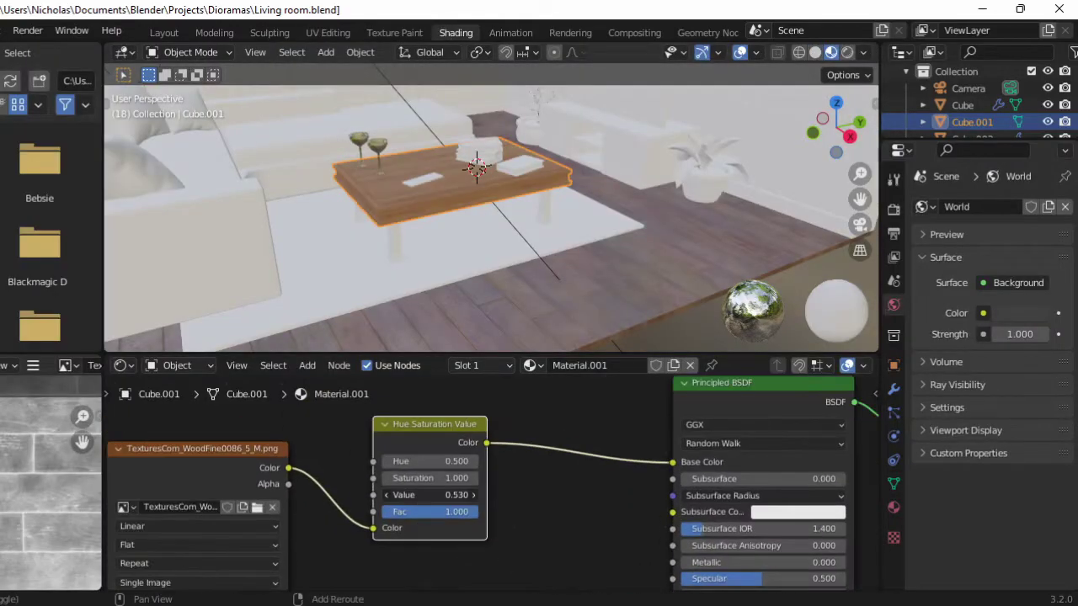
{"action": "scroll", "coordinate": [522, 278], "scroll_direction": "down", "scroll_amount": 5}
{"action": "key", "text": "z"}
{"action": "left_click", "coordinate": [525, 206]}
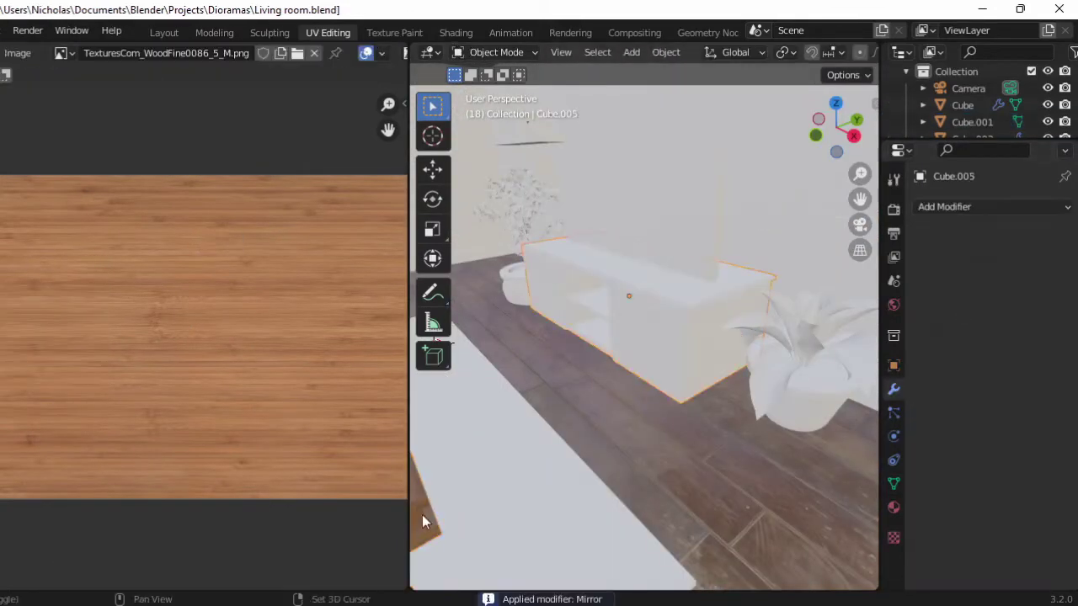
- Frame the wall cabinet and shrink its UV island over the wood texture
{"action": "key", "text": "KP_Decimal"}
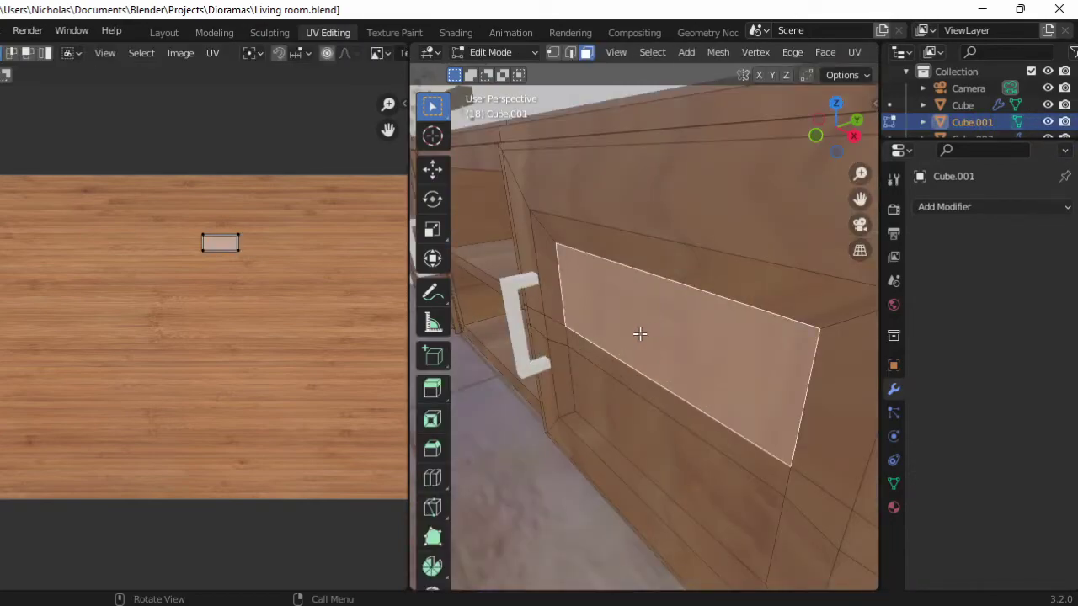
{"action": "key", "text": "Tab"}
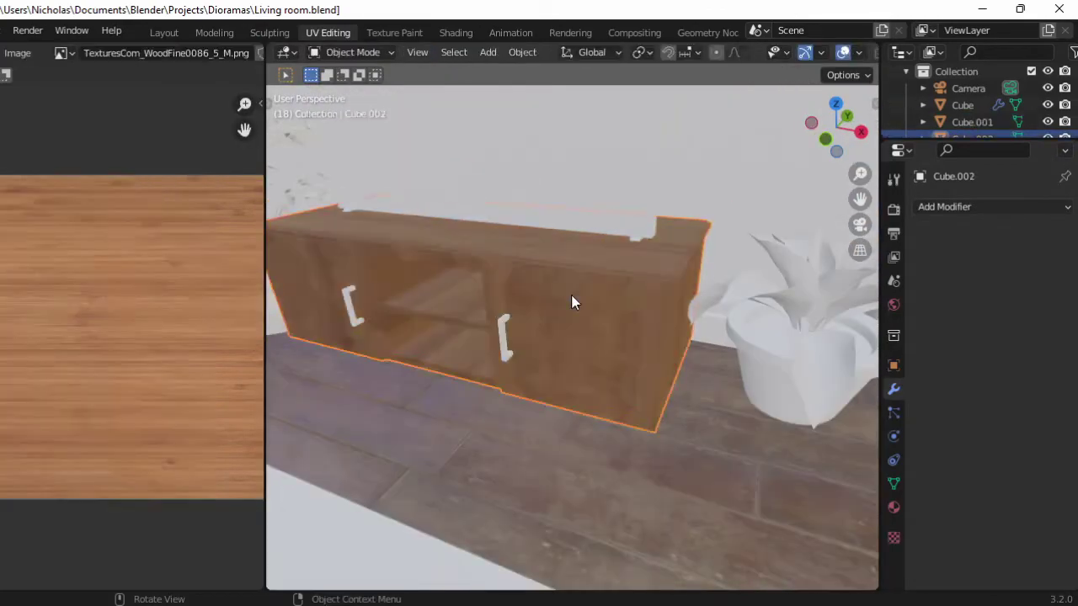
{"action": "key", "text": "Tab"}
{"action": "mouse_move", "coordinate": [565, 429]}
{"action": "middle_mouse_down"}
{"action": "mouse_move", "coordinate": [563, 255]}
{"action": "mouse_move", "coordinate": [595, 317]}
{"action": "middle_mouse_up"}
{"action": "key", "text": "Tab"}
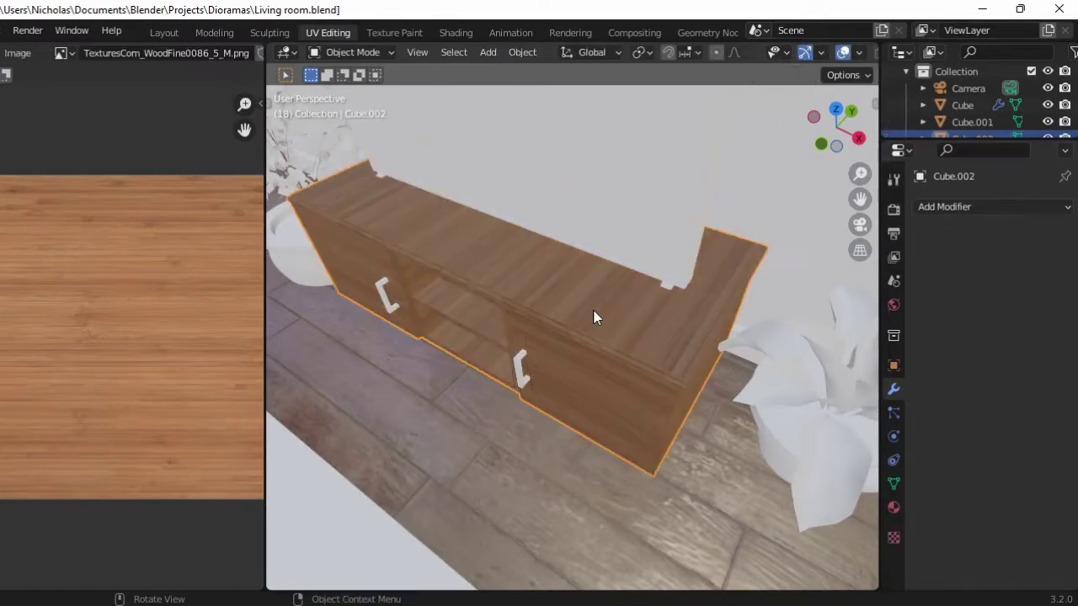
{"action": "key", "text": "Tab"}
{"action": "key", "text": "s"}
{"action": "left_click", "coordinate": [61, 474]}
{"action": "key", "text": "Tab"}
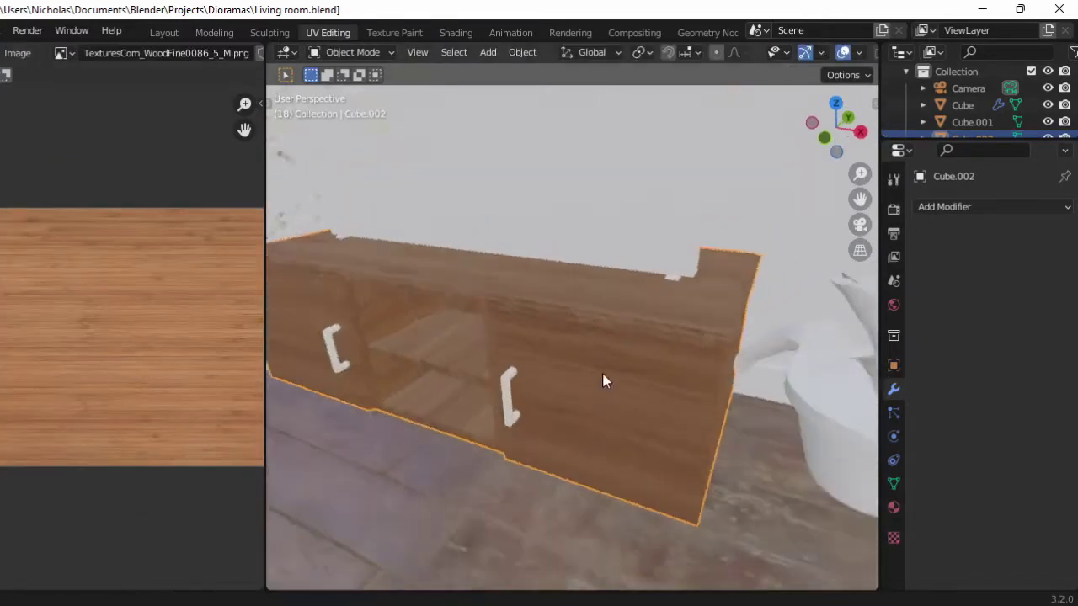
{"action": "key", "text": "Tab"}
- Select the cabinet's top edge loop in Edit Mode
{"action": "left_click", "coordinate": [626, 385]}
{"action": "scroll", "coordinate": [387, 299], "scroll_direction": "up", "scroll_amount": 2}
{"action": "left_click", "coordinate": [387, 299], "text": "alt"}
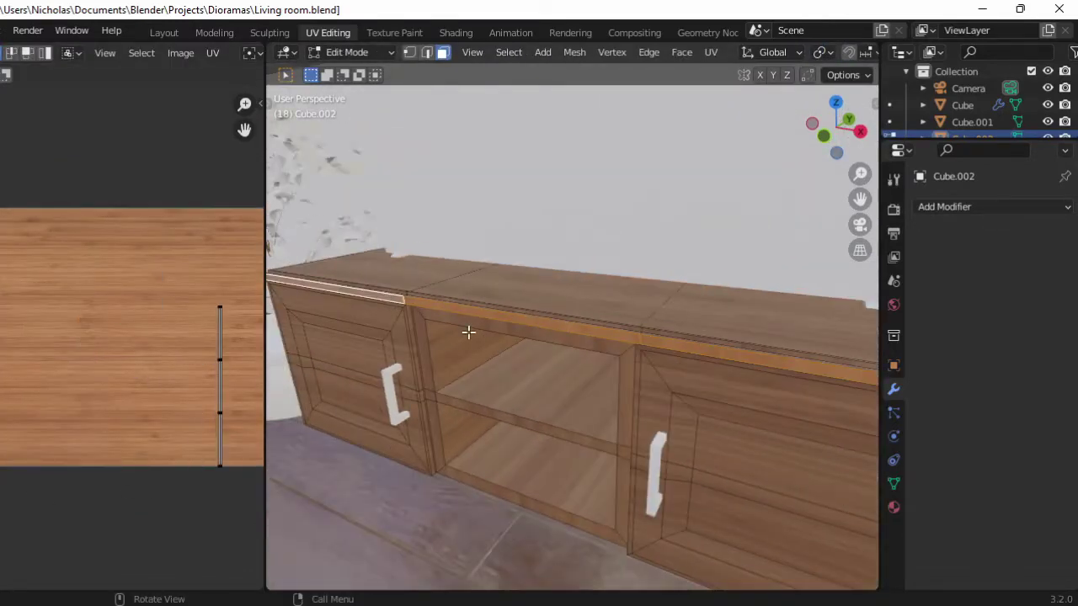
{"action": "left_click", "coordinate": [391, 412]}
{"action": "key", "text": "Tab"}
{"action": "left_click", "coordinate": [641, 328], "text": "alt"}
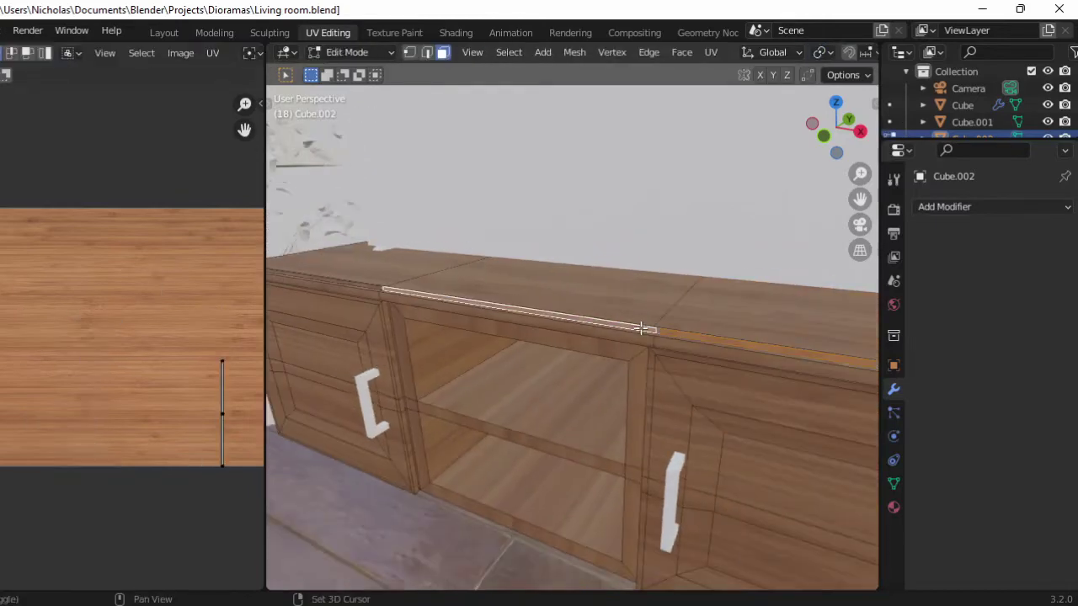
{"action": "scroll", "coordinate": [642, 348], "scroll_direction": "up", "scroll_amount": 3}
{"action": "key", "text": "Tab"}
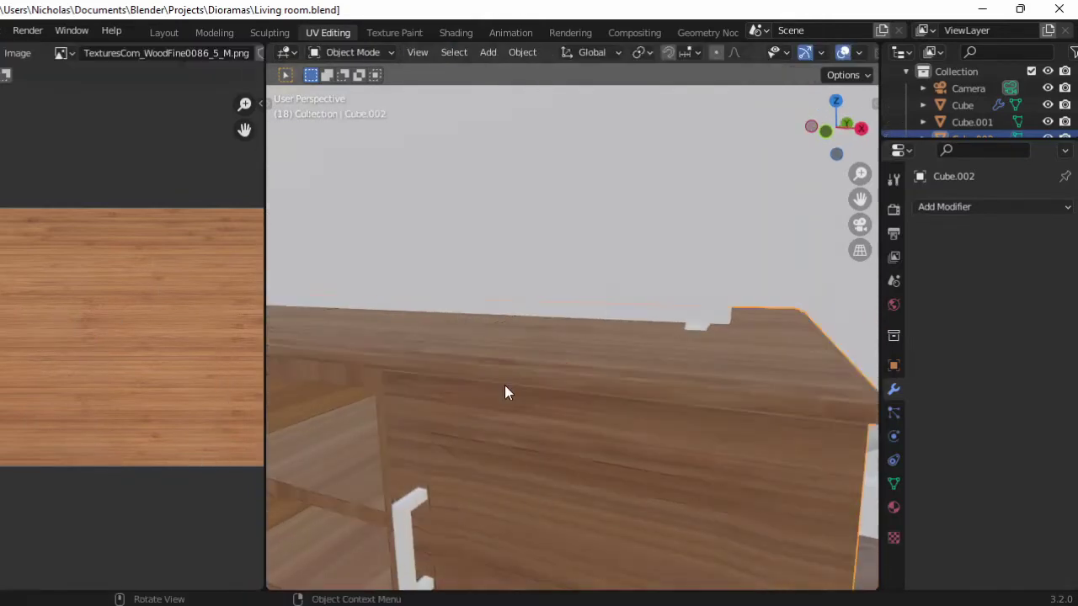
{"action": "key", "text": "Tab"}
{"action": "scroll", "coordinate": [539, 337], "scroll_direction": "down", "scroll_amount": 3}
{"action": "scroll", "coordinate": [617, 390], "scroll_direction": "up", "scroll_amount": 2}
- Smart-project the shelf's front face loop and the bottom face inside the opening
{"action": "left_click", "coordinate": [593, 424], "text": "alt"}
{"action": "key", "text": "u"}
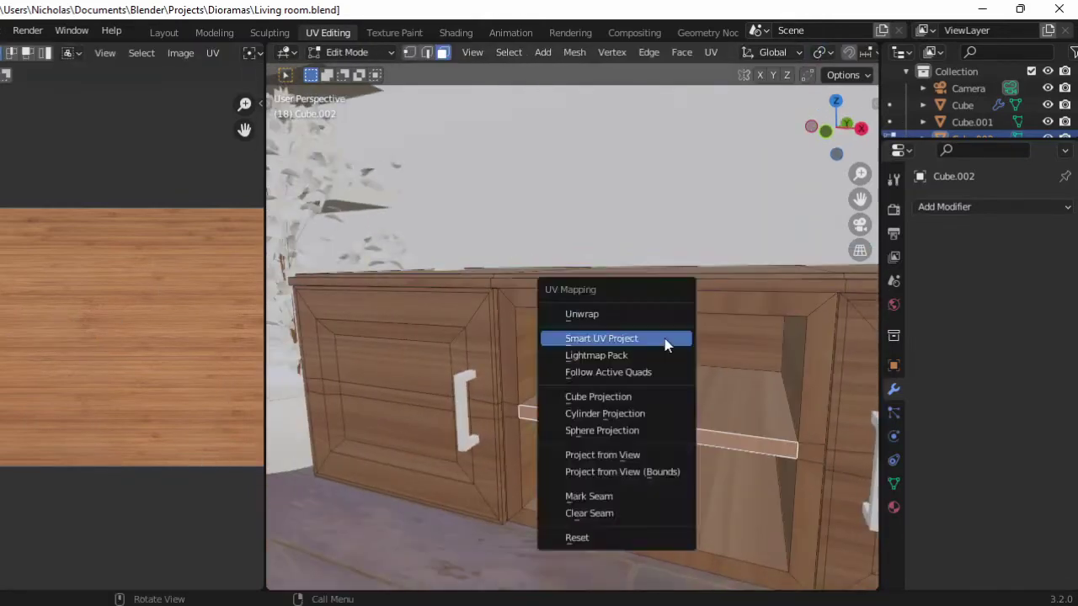
{"action": "left_click", "coordinate": [664, 342]}
{"action": "key", "text": "g"}
{"action": "left_click", "coordinate": [207, 357]}
{"action": "left_click", "coordinate": [653, 434]}
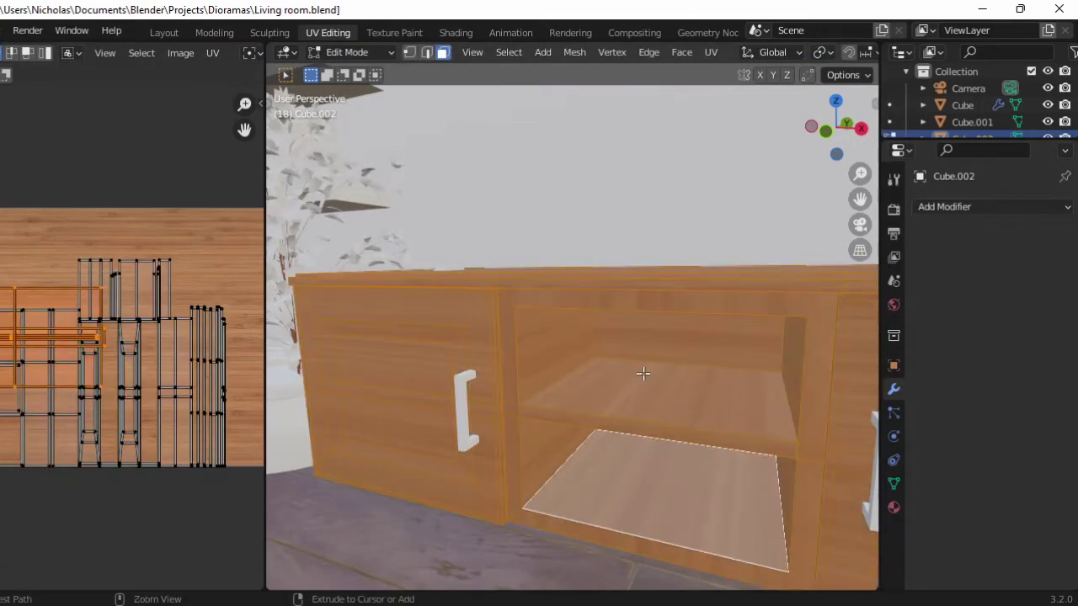
{"action": "key", "text": "u"}
{"action": "left_click", "coordinate": [653, 434]}
{"action": "key", "text": "Return"}
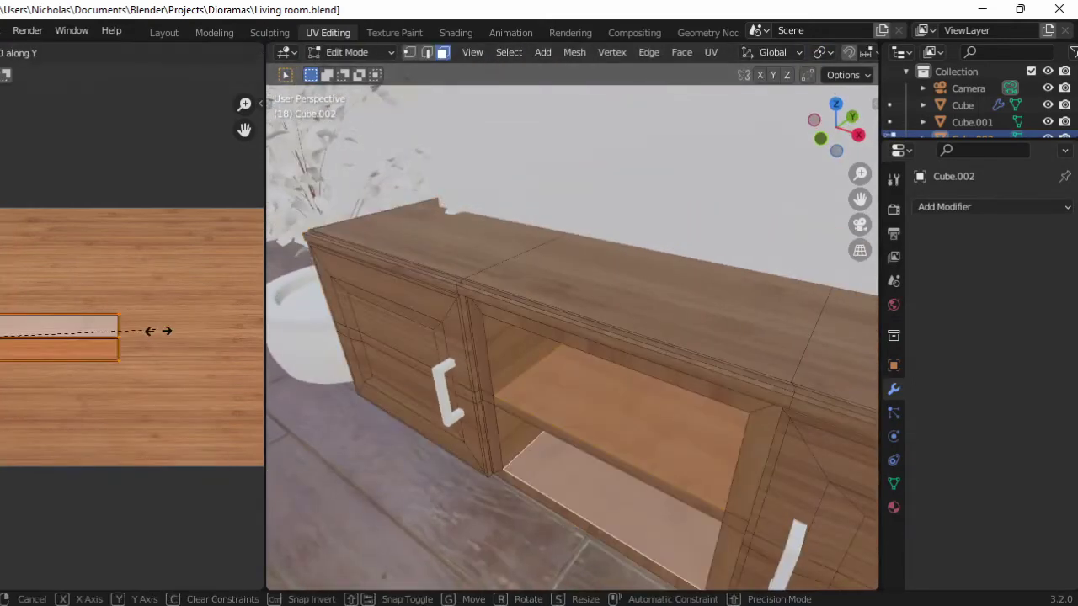
- Unwrap the cabinet's door faces and rotate their UVs over the wood image
{"action": "key", "text": "u"}
{"action": "left_click", "coordinate": [565, 396]}
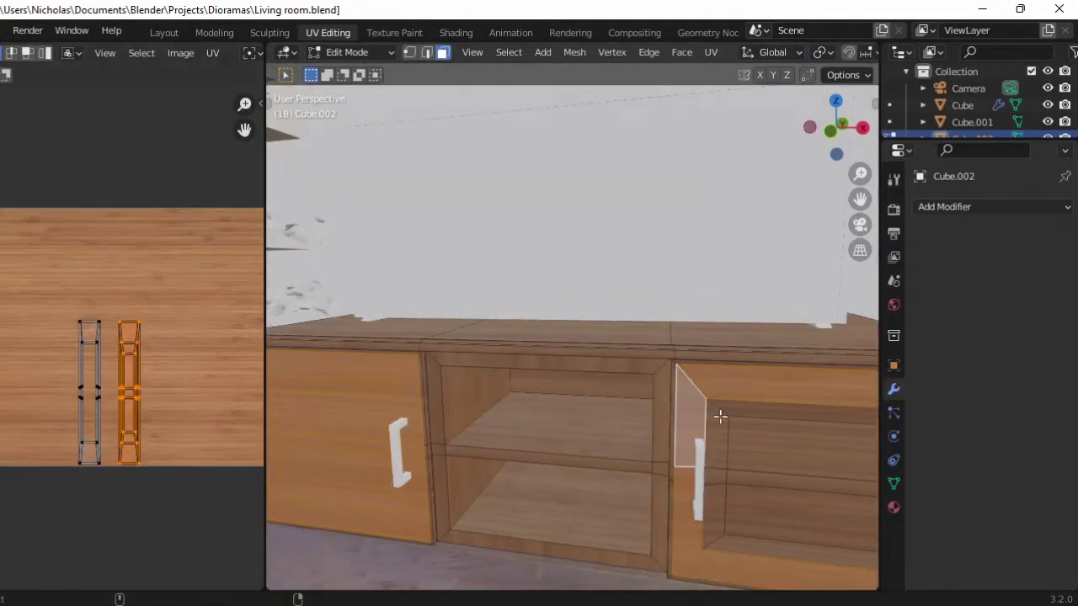
{"action": "key", "text": "r"}
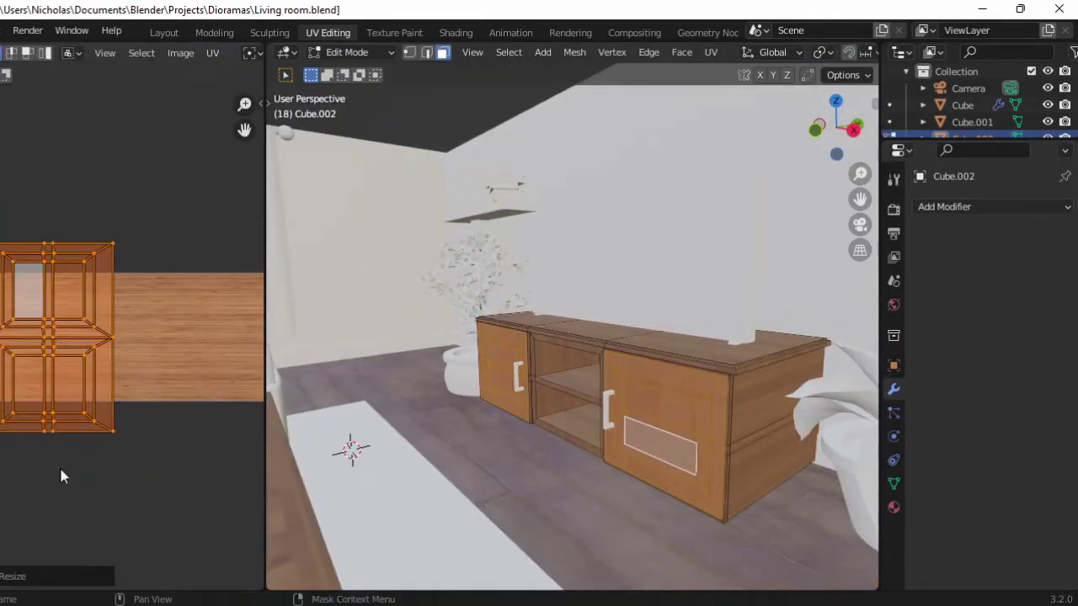
{"action": "left_click", "coordinate": [621, 443]}
{"action": "mouse_move", "coordinate": [569, 358]}
{"action": "middle_mouse_down"}
{"action": "mouse_move", "coordinate": [512, 278]}
{"action": "mouse_move", "coordinate": [505, 303]}
{"action": "middle_mouse_up"}
{"action": "scroll", "coordinate": [505, 303], "scroll_direction": "up", "scroll_amount": 2}
{"action": "scroll", "coordinate": [171, 367], "scroll_direction": "down", "scroll_amount": 1}
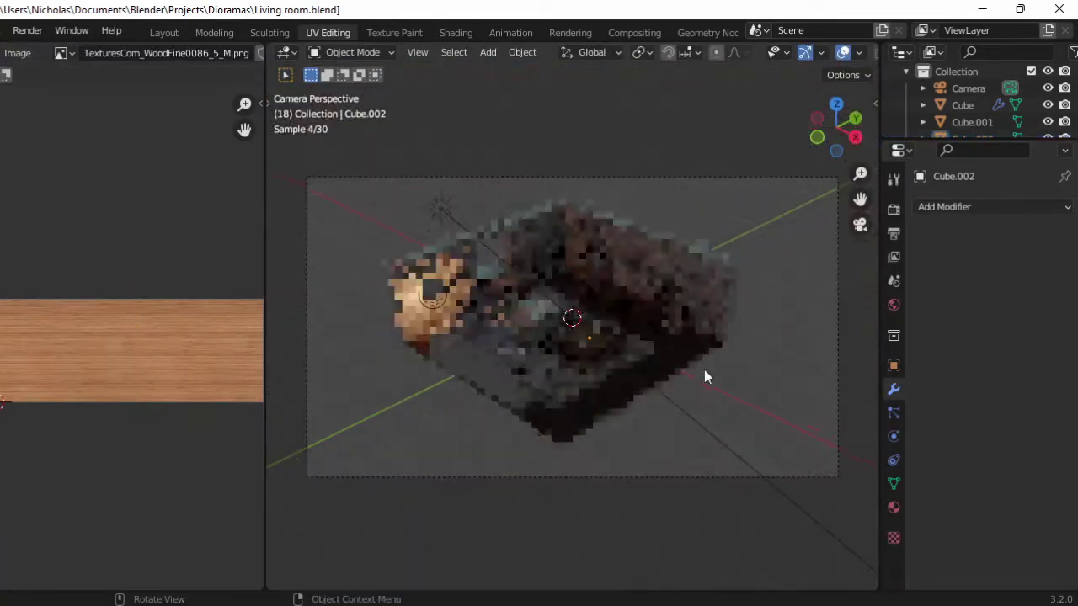
{"action": "middle_click_drag", "start_coordinate": [704, 376], "coordinate": [776, 139], "text": "ctrl"}
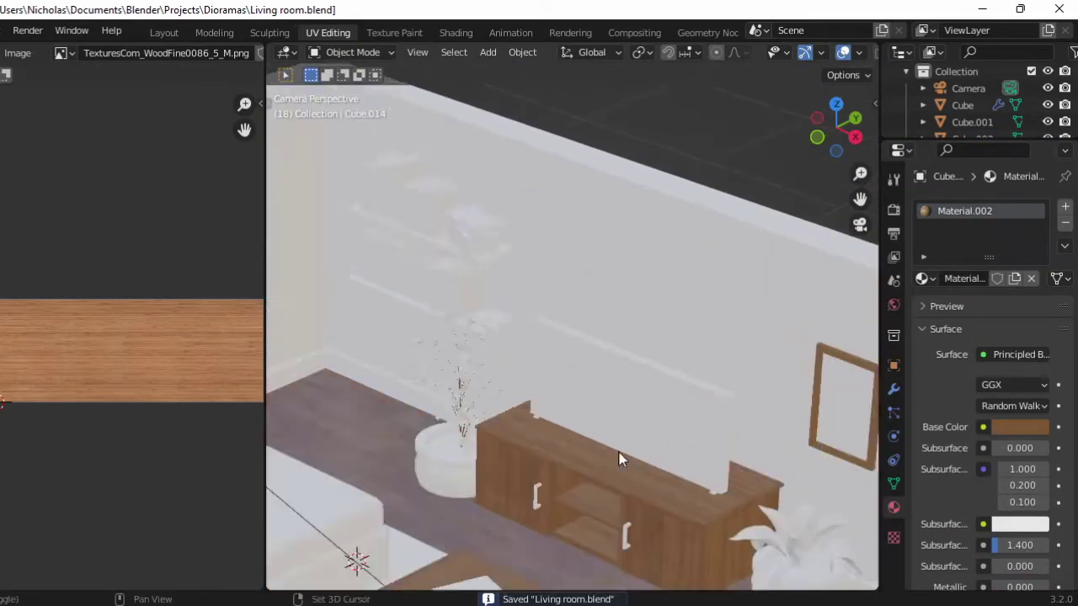
- Rotate the two wall shelves' UVs 90° and Smart UV Project them, including the end face
{"action": "left_click", "coordinate": [417, 239]}
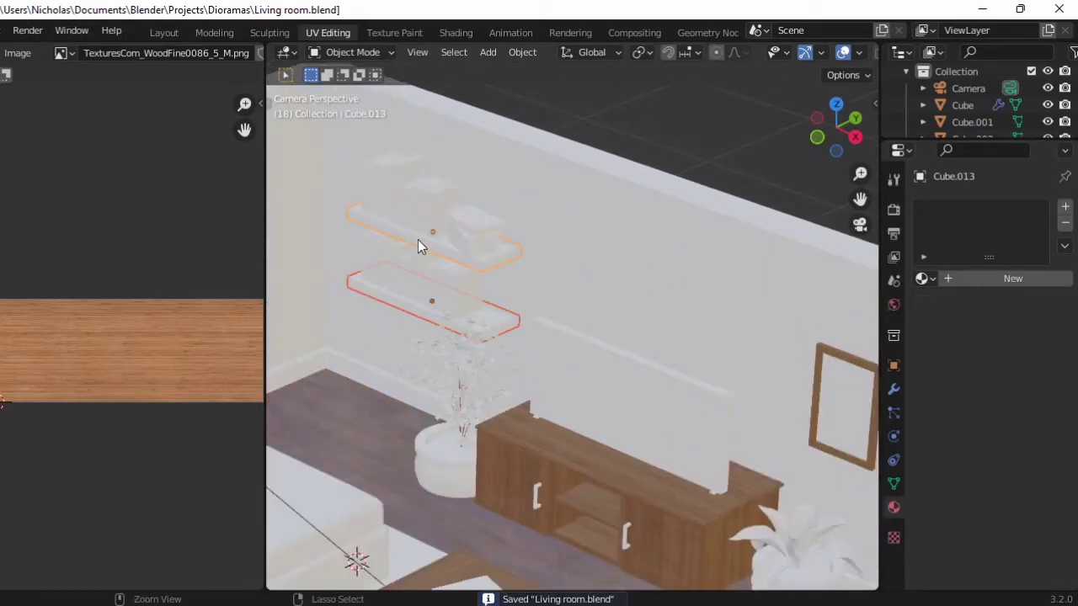
{"action": "key", "text": "Tab"}
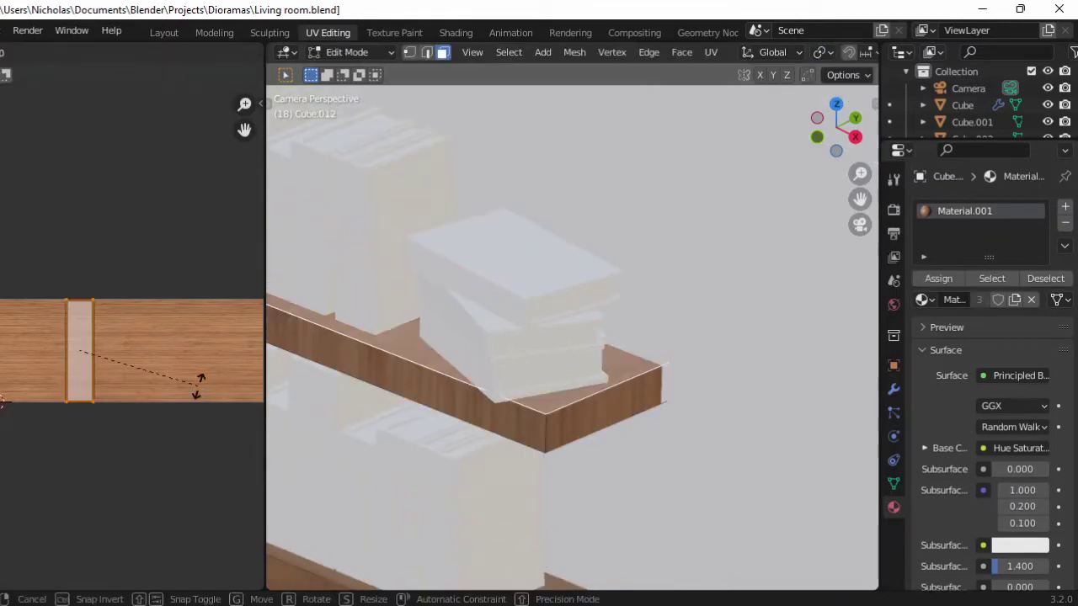
{"action": "type", "text": "90"}
{"action": "key", "text": "Return"}
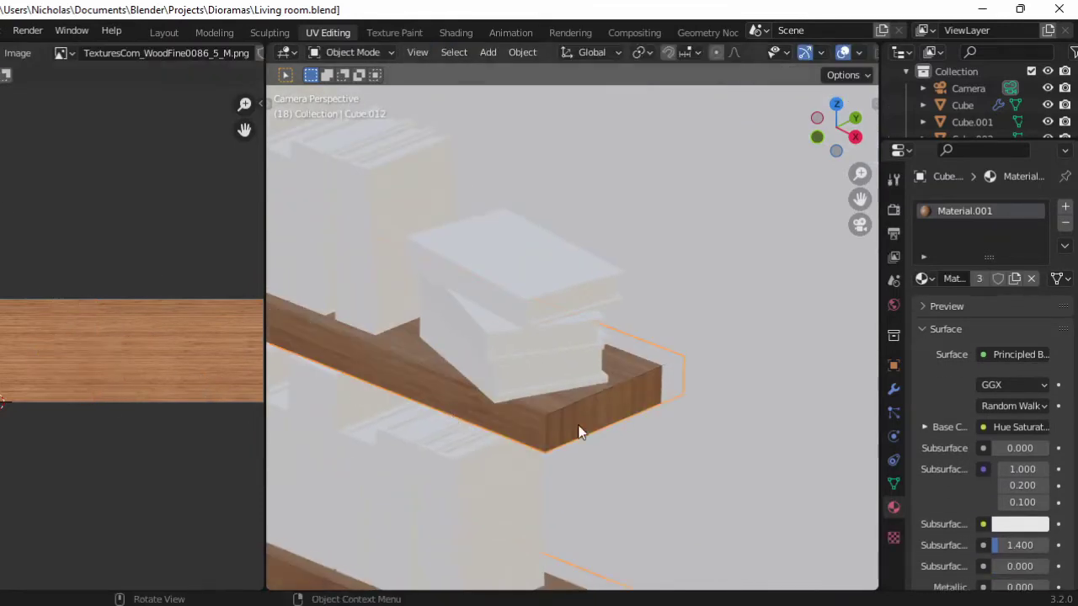
{"action": "key", "text": "u"}
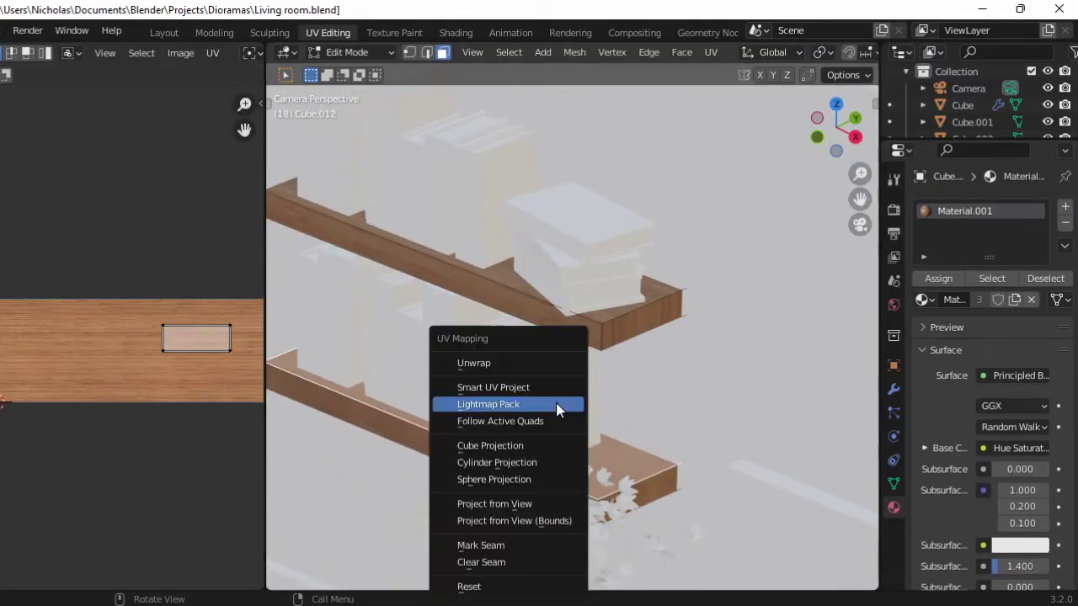
{"action": "left_click", "coordinate": [539, 385]}
{"action": "left_click", "coordinate": [558, 497]}
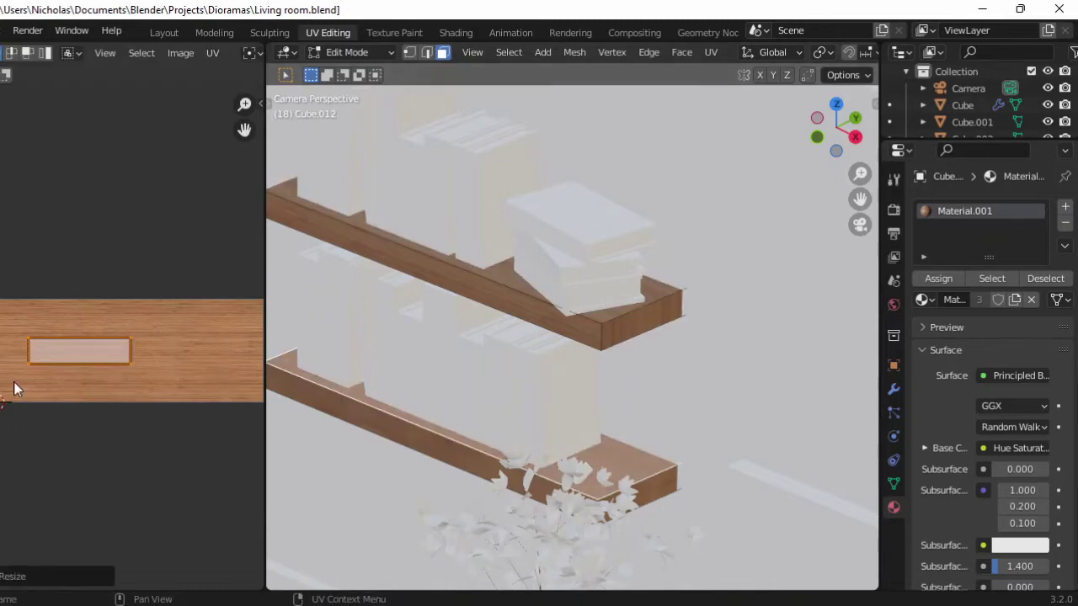
{"action": "left_click", "coordinate": [657, 521]}
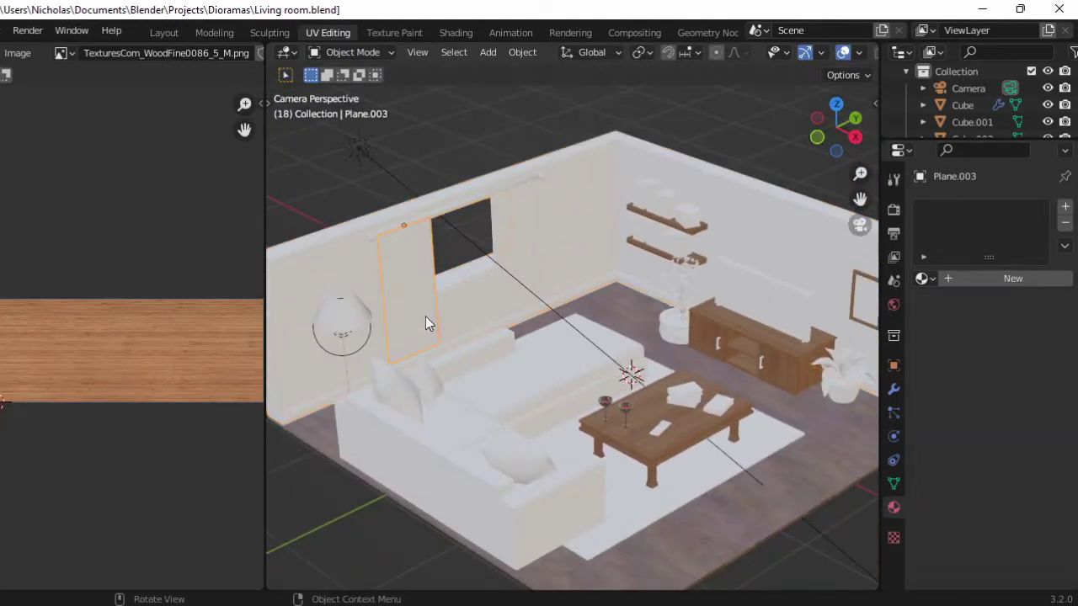
- Pick a warm orange base colour for the curtains, then darken and soften it
{"action": "key", "text": "Tab"}
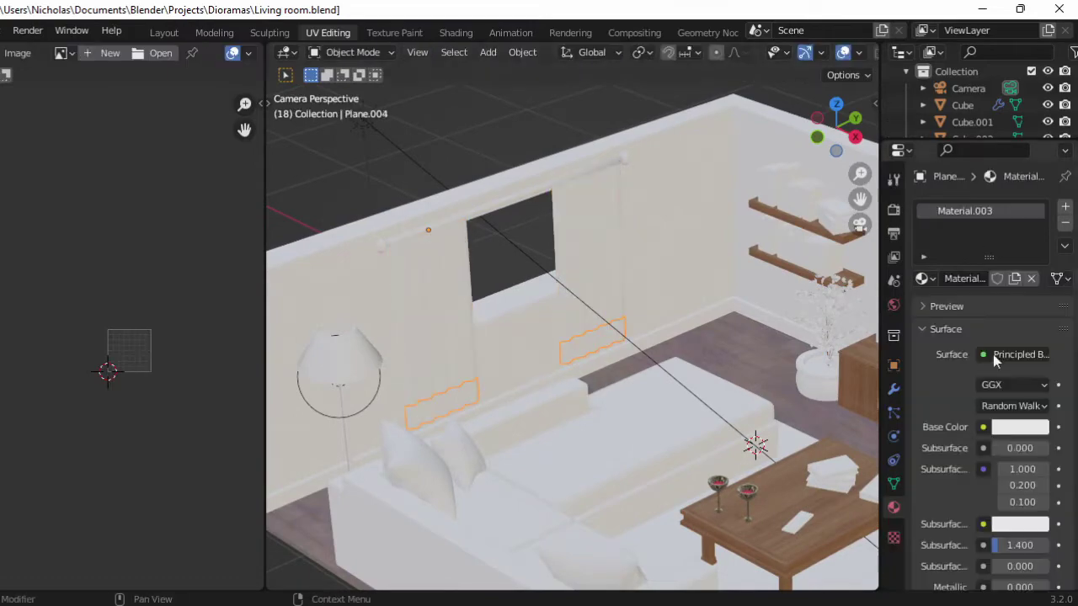
{"action": "left_click", "coordinate": [1015, 426]}
{"action": "left_click", "coordinate": [952, 287]}
{"action": "left_click_drag", "start_coordinate": [1036, 237], "coordinate": [1035, 253]}
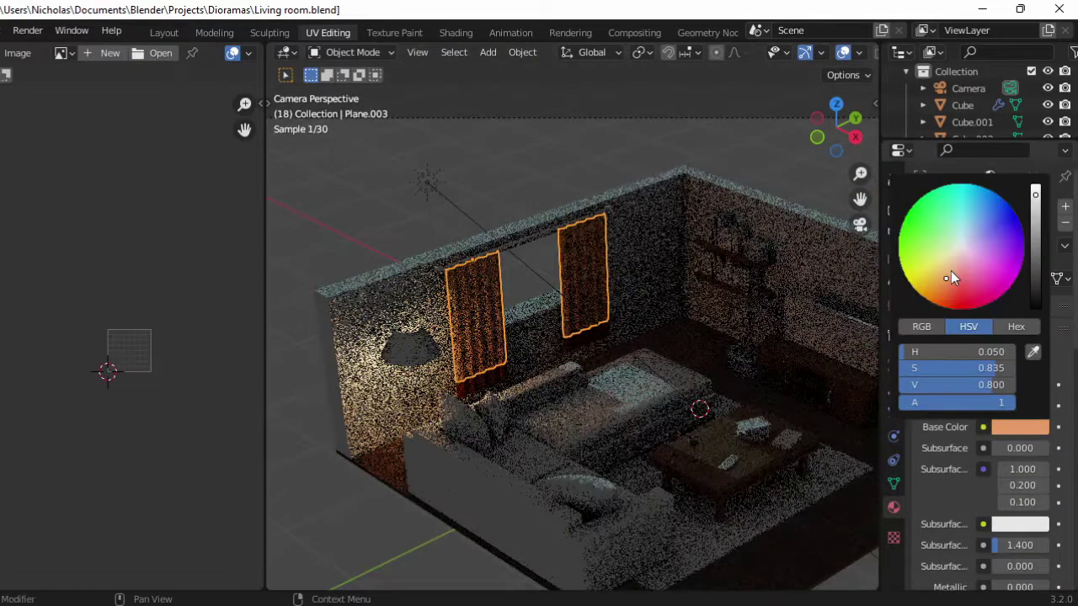
{"action": "left_click", "coordinate": [1014, 427]}
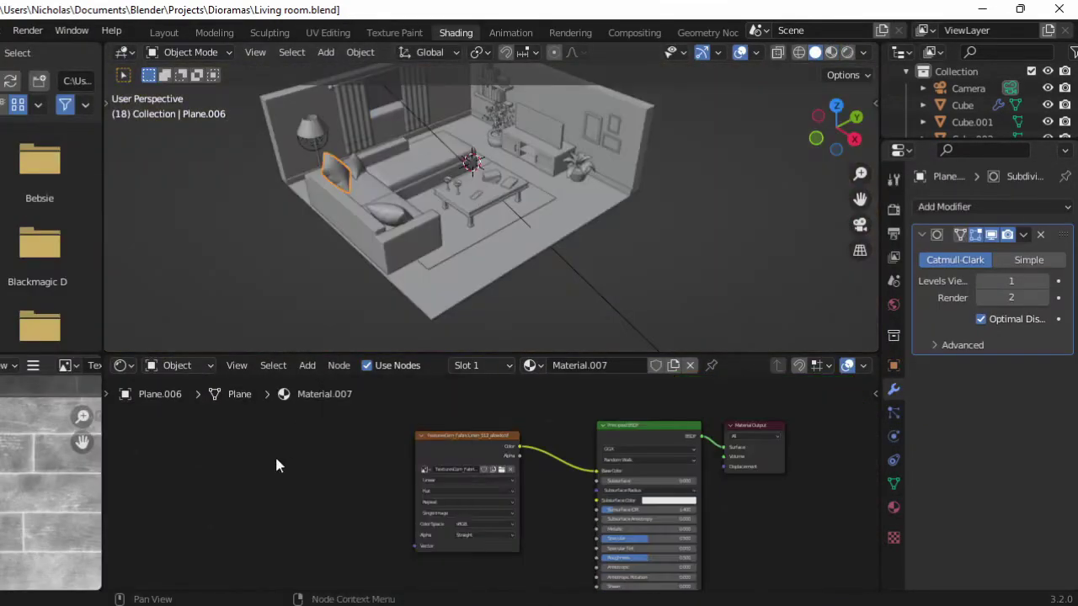
- Load the FabricLinen albedo image and add a Normal Map node to the pillow material
{"action": "scroll", "coordinate": [665, 326], "scroll_direction": "up", "scroll_amount": 5}
{"action": "scroll", "coordinate": [668, 331], "scroll_direction": "down", "scroll_amount": 10}
{"action": "scroll", "coordinate": [671, 337], "scroll_direction": "down", "scroll_amount": 5}
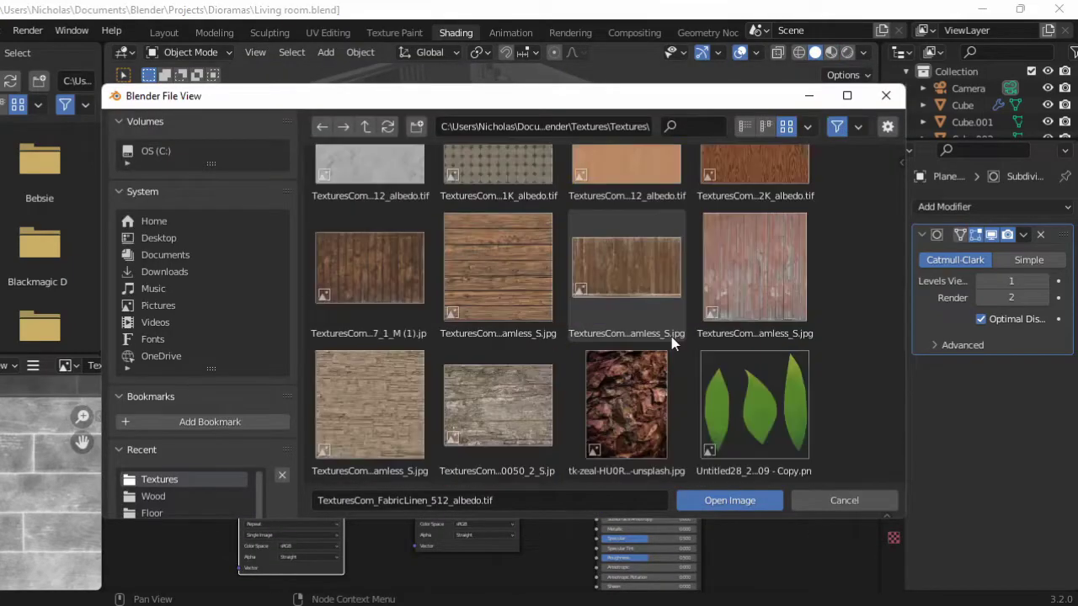
{"action": "scroll", "coordinate": [671, 337], "scroll_direction": "up", "scroll_amount": 15}
{"action": "left_click", "coordinate": [841, 498]}
{"action": "left_click", "coordinate": [435, 447]}
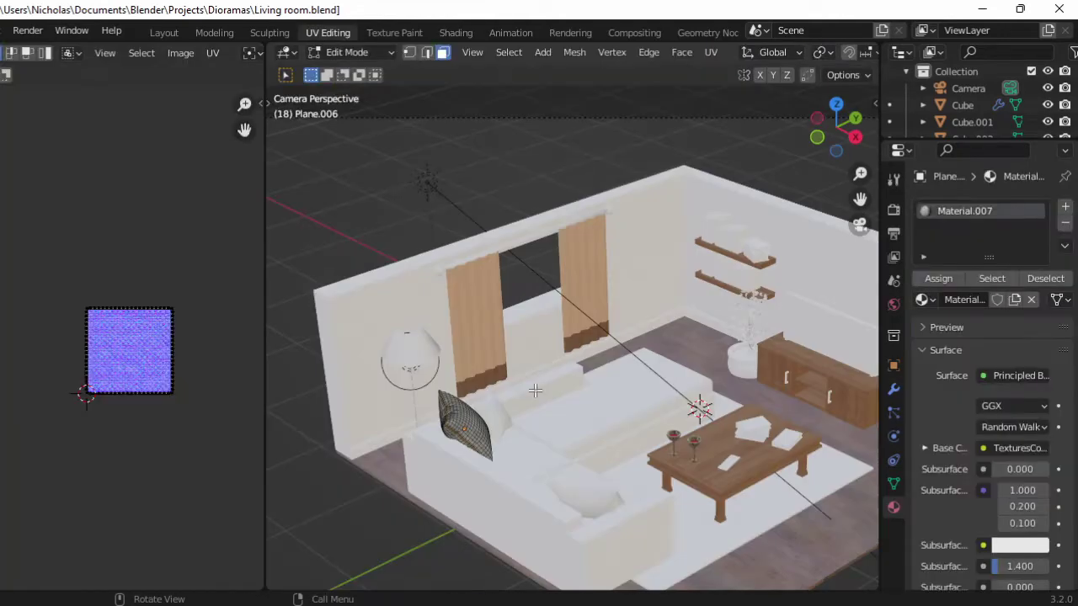
- Smart UV Project the whole pillow mesh
{"action": "scroll", "coordinate": [417, 315], "scroll_direction": "up", "scroll_amount": 6}
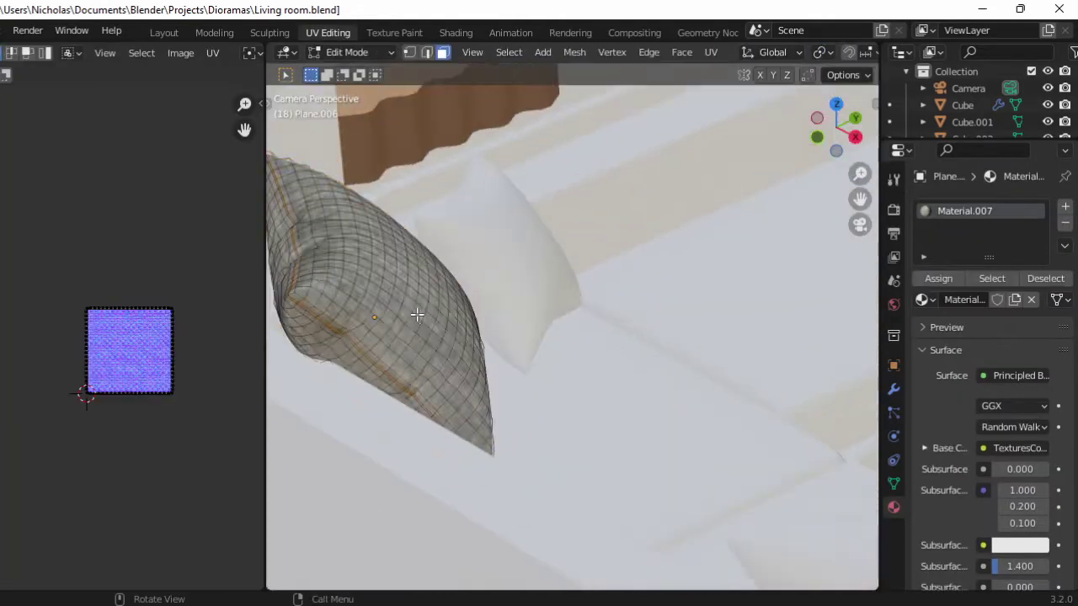
{"action": "mouse_move", "coordinate": [434, 450]}
{"action": "middle_mouse_down"}
{"action": "mouse_move", "coordinate": [604, 312]}
{"action": "mouse_move", "coordinate": [662, 332]}
{"action": "mouse_move", "coordinate": [442, 294]}
{"action": "middle_mouse_up"}
{"action": "key", "text": "a"}
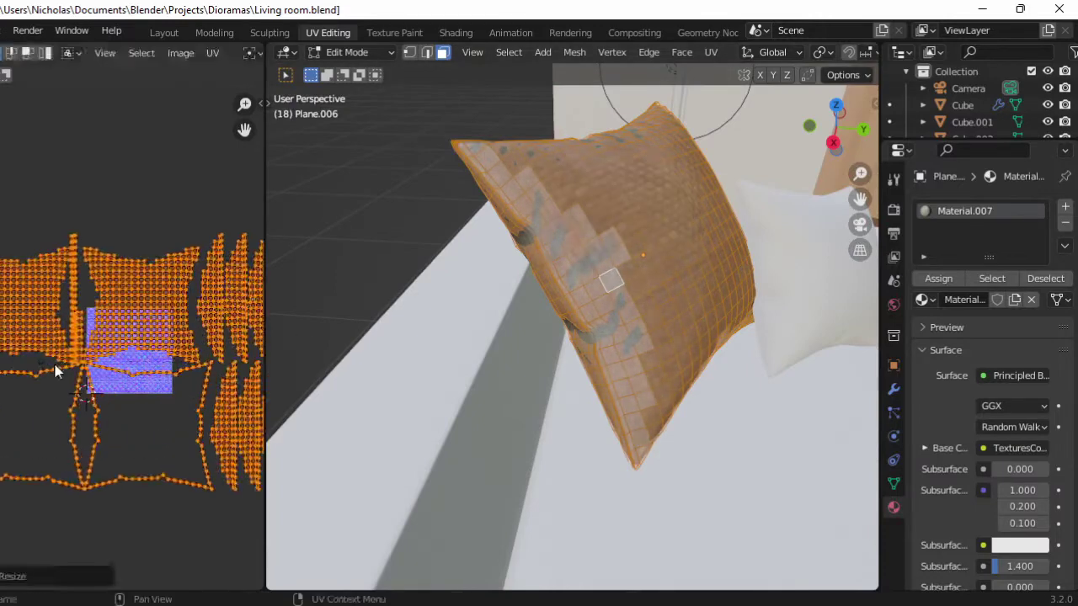
{"action": "middle_click_drag", "start_coordinate": [505, 354], "coordinate": [595, 292]}
{"action": "key", "text": "u"}
{"action": "left_click", "coordinate": [595, 291]}
{"action": "left_click", "coordinate": [584, 385]}
- Flip and recalculate the pillow's normals outward
{"action": "key", "text": "alt+n"}
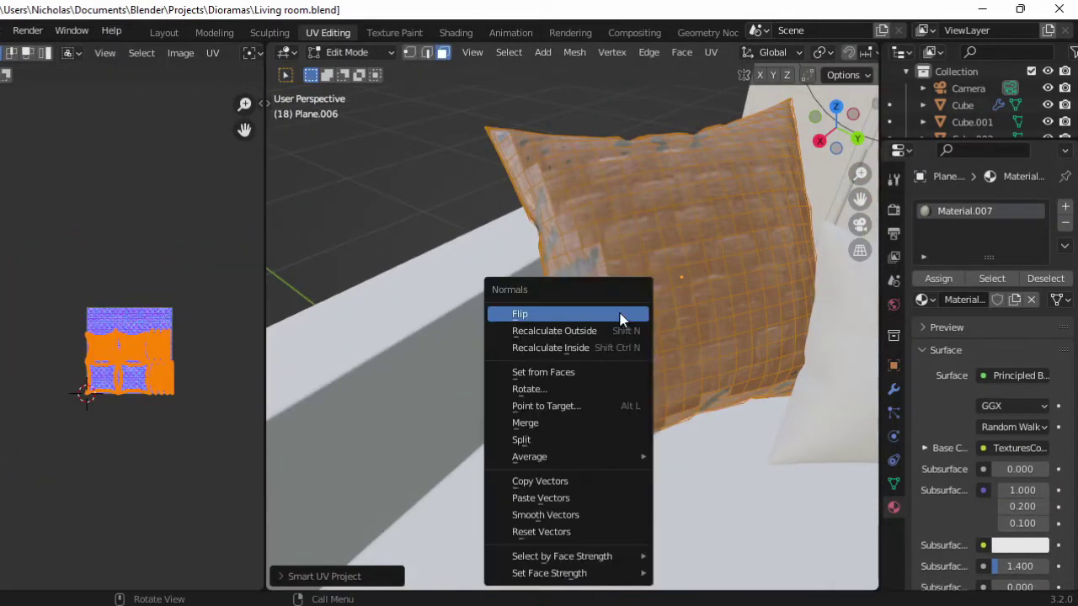
{"action": "left_click", "coordinate": [621, 313]}
{"action": "key", "text": "alt+n"}
{"action": "left_click", "coordinate": [621, 329]}
{"action": "key", "text": "alt+n"}
{"action": "left_click", "coordinate": [595, 342]}
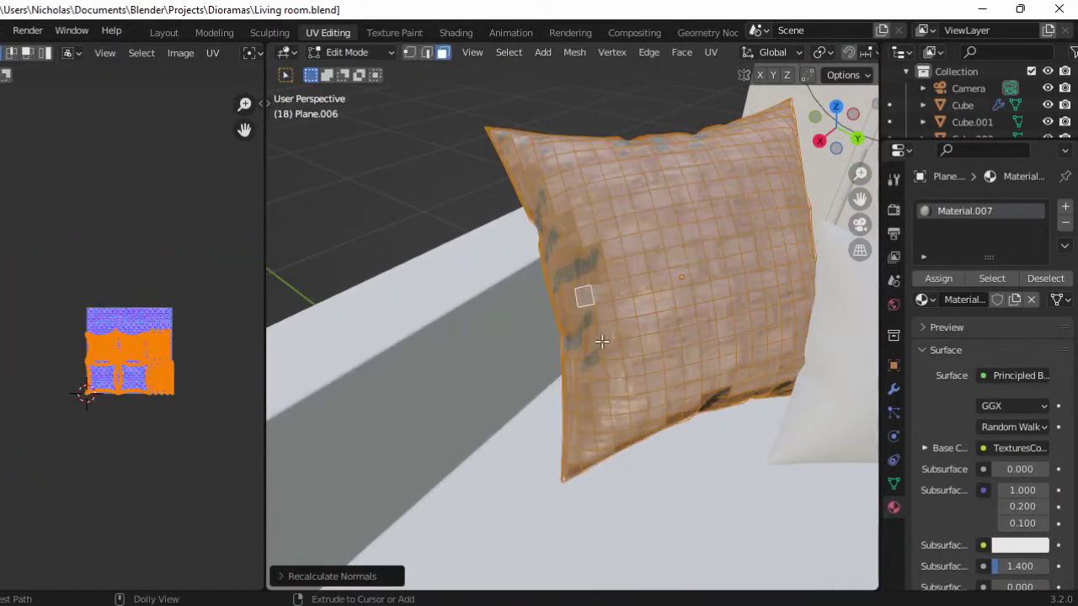
{"action": "key", "text": "alt+n"}
{"action": "left_click", "coordinate": [594, 368]}
- Average and split the pillow's normals, then scale its UV islands to the texture
{"action": "key", "text": "alt+n"}
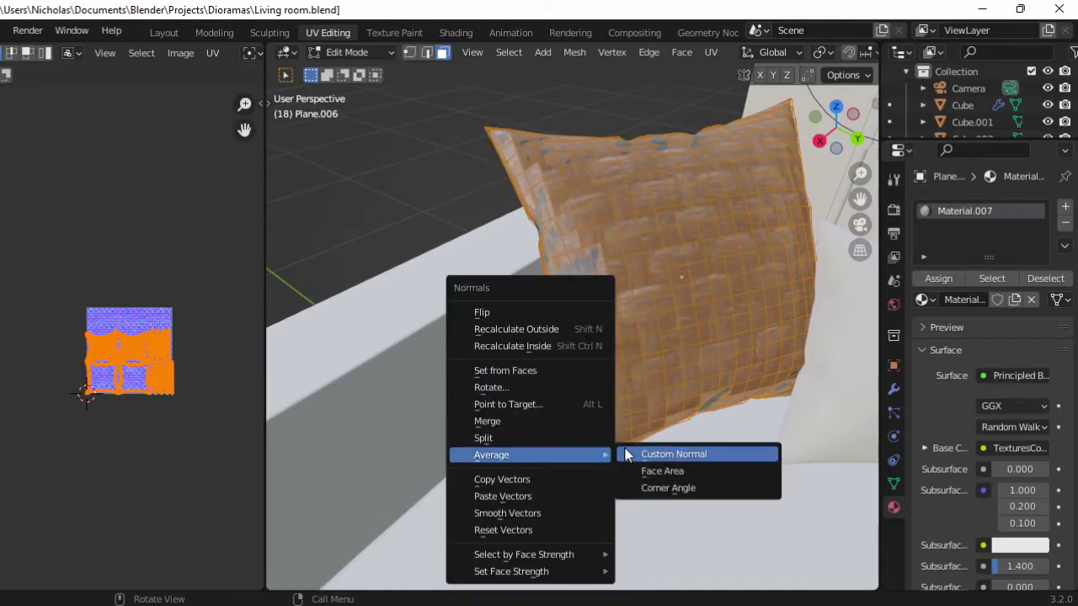
{"action": "left_click", "coordinate": [625, 454]}
{"action": "key", "text": "alt+n"}
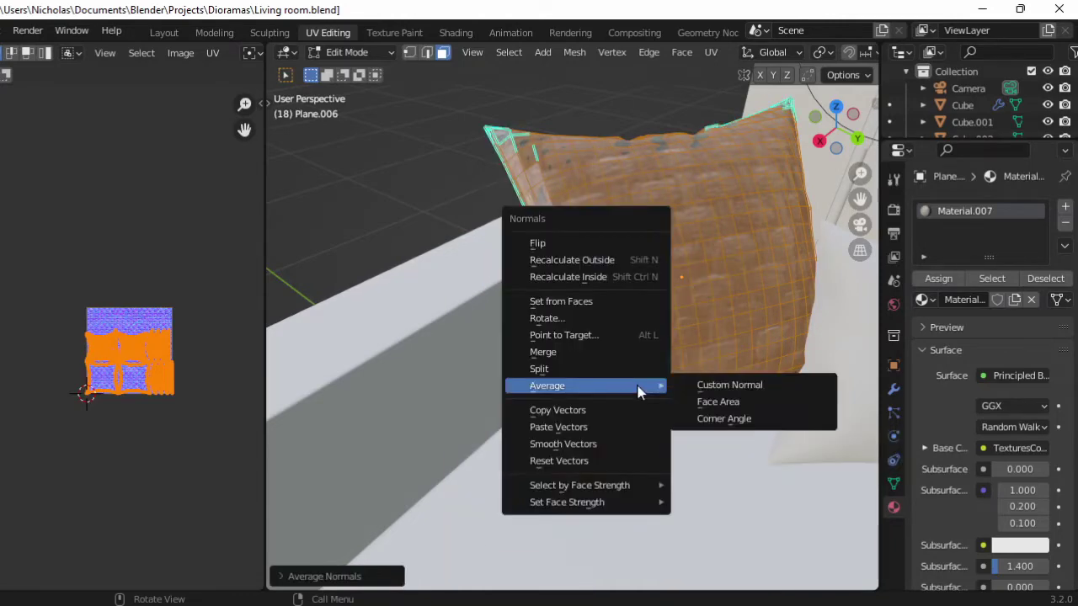
{"action": "left_click", "coordinate": [581, 260]}
{"action": "key", "text": "alt+n"}
{"action": "left_click", "coordinate": [593, 435]}
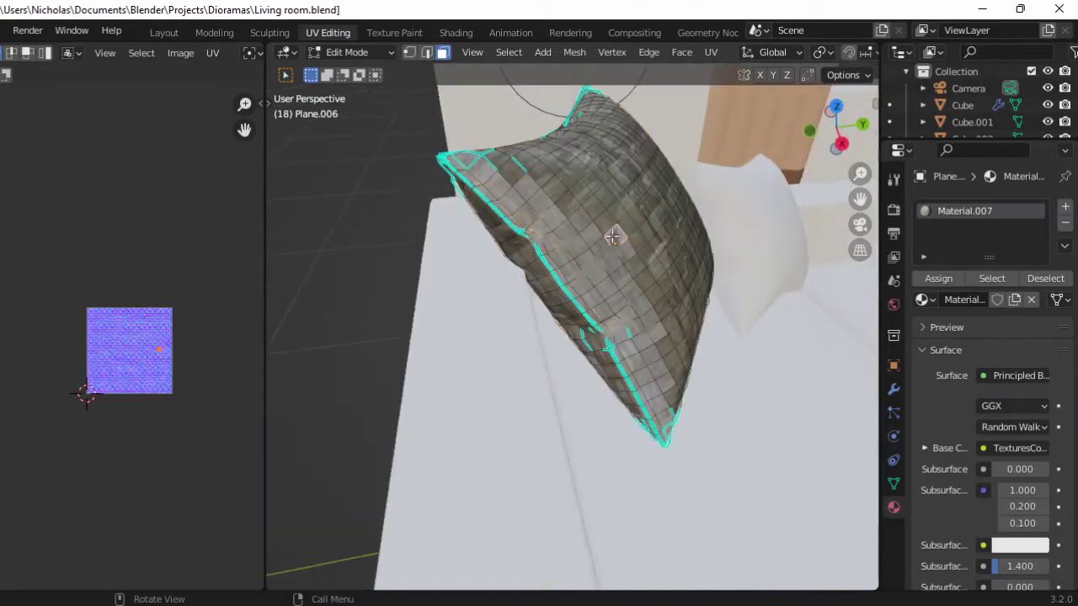
{"action": "middle_click_drag", "start_coordinate": [594, 435], "coordinate": [634, 261]}
- Confirm the pillow's UV scale and check the pillow from the camera view
{"action": "key", "text": "s"}
{"action": "key", "text": "Tab"}
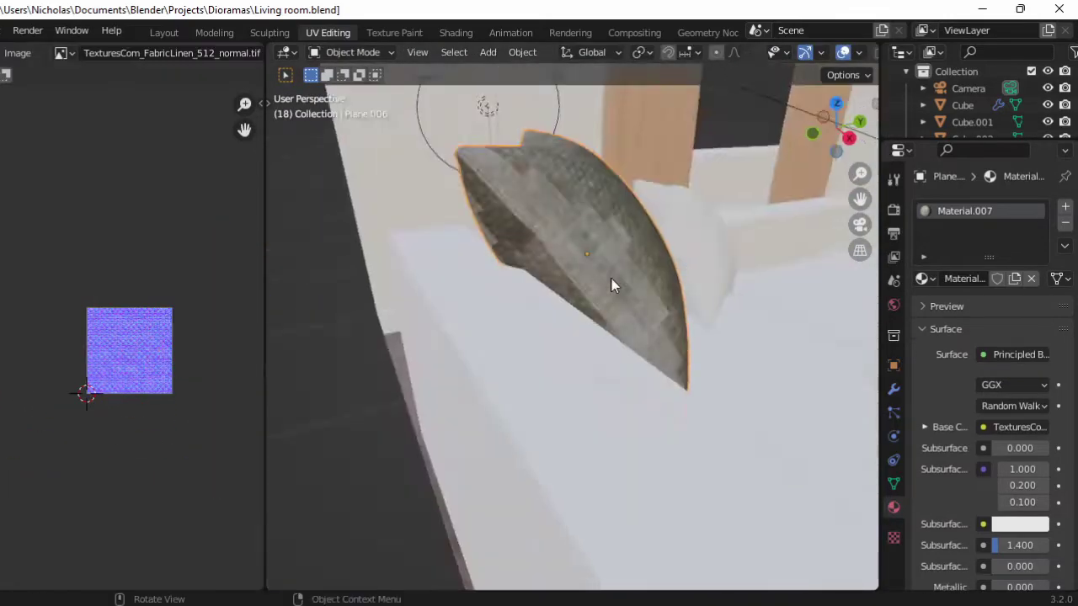
{"action": "key", "text": "KP_0"}
{"action": "left_click", "coordinate": [715, 214]}
{"action": "left_click", "coordinate": [596, 119]}
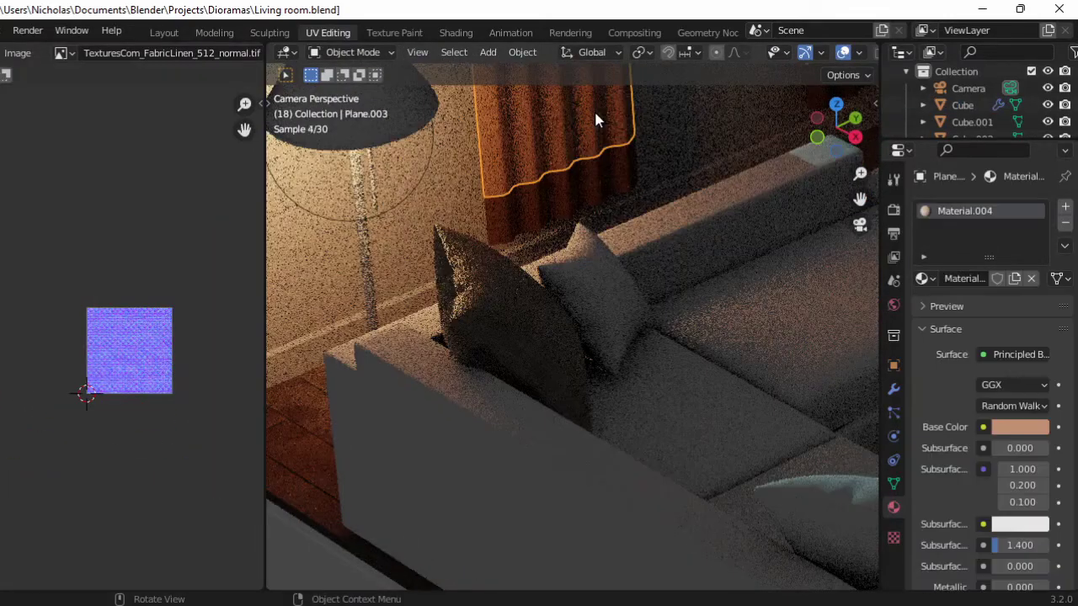
{"action": "left_click", "coordinate": [497, 337]}
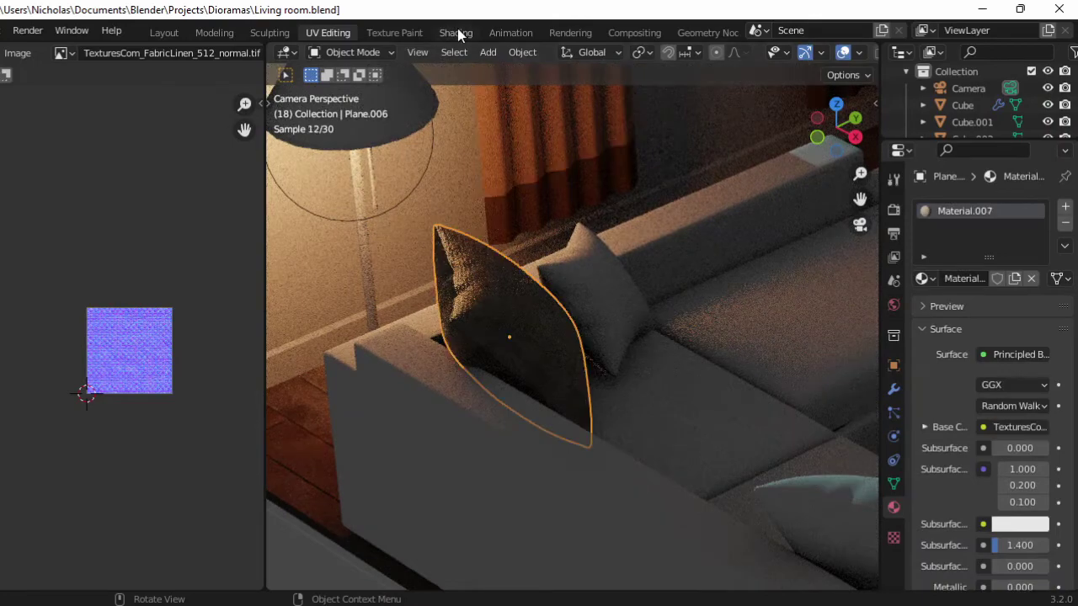
- In Shading with rendered preview, assign the fabric Material.007 to the second pillow
{"action": "left_click", "coordinate": [456, 32]}
{"action": "left_click", "coordinate": [483, 252]}
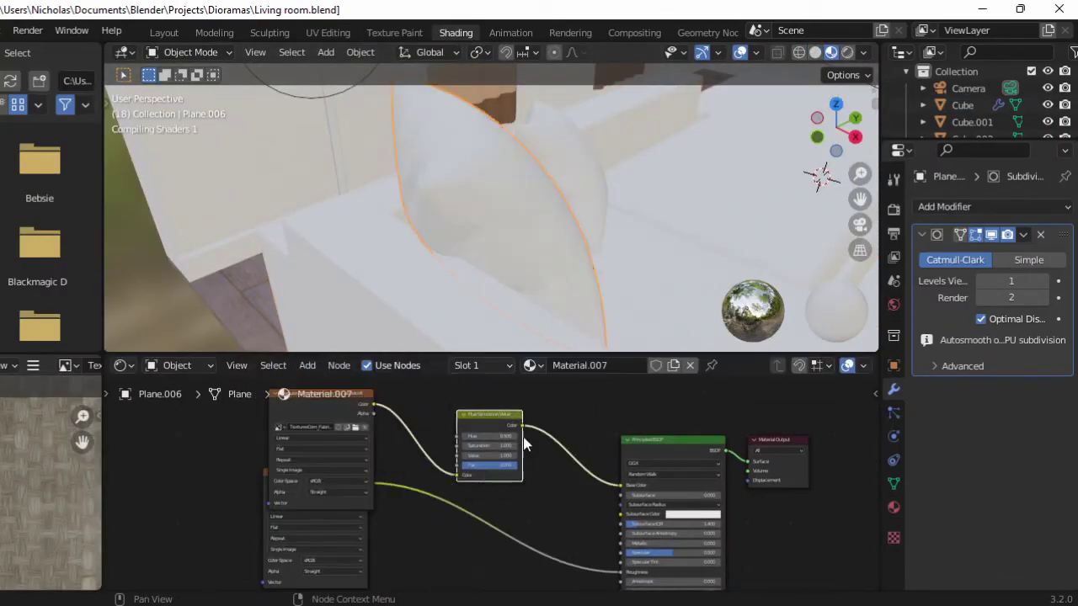
{"action": "scroll", "coordinate": [485, 257], "scroll_direction": "up", "scroll_amount": 3}
{"action": "scroll", "coordinate": [491, 480], "scroll_direction": "up", "scroll_amount": 2}
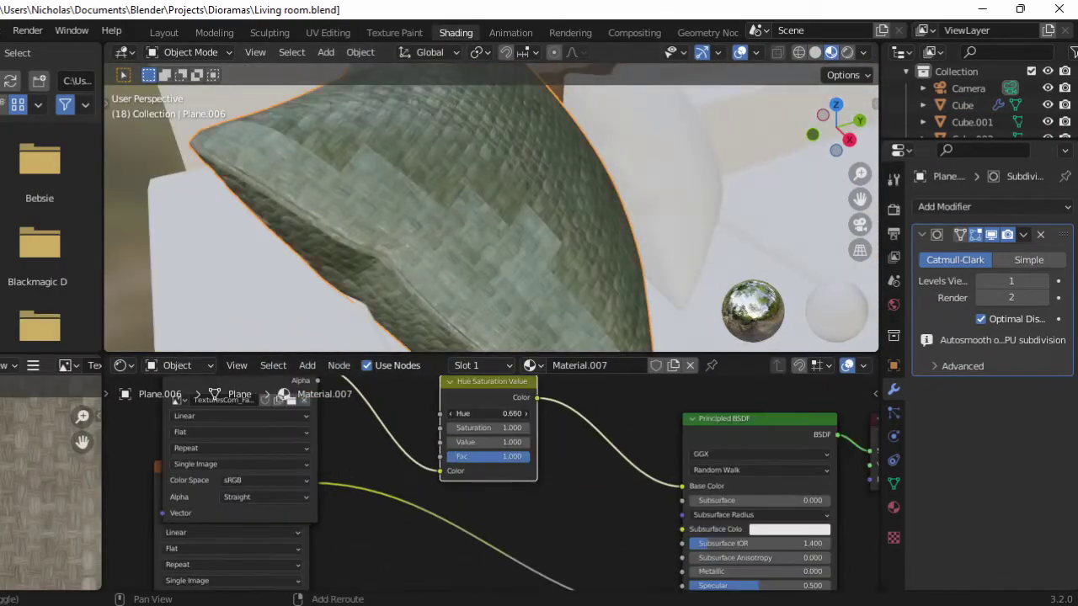
{"action": "left_click", "coordinate": [847, 52]}
{"action": "left_click", "coordinate": [860, 224]}
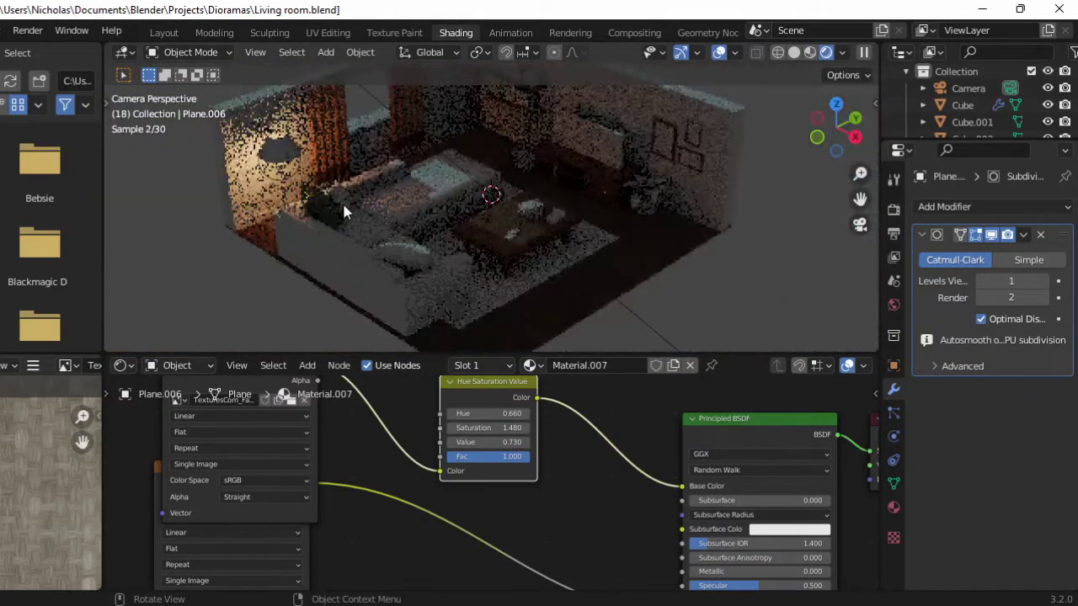
{"action": "left_click", "coordinate": [337, 199]}
{"action": "left_click", "coordinate": [516, 536]}
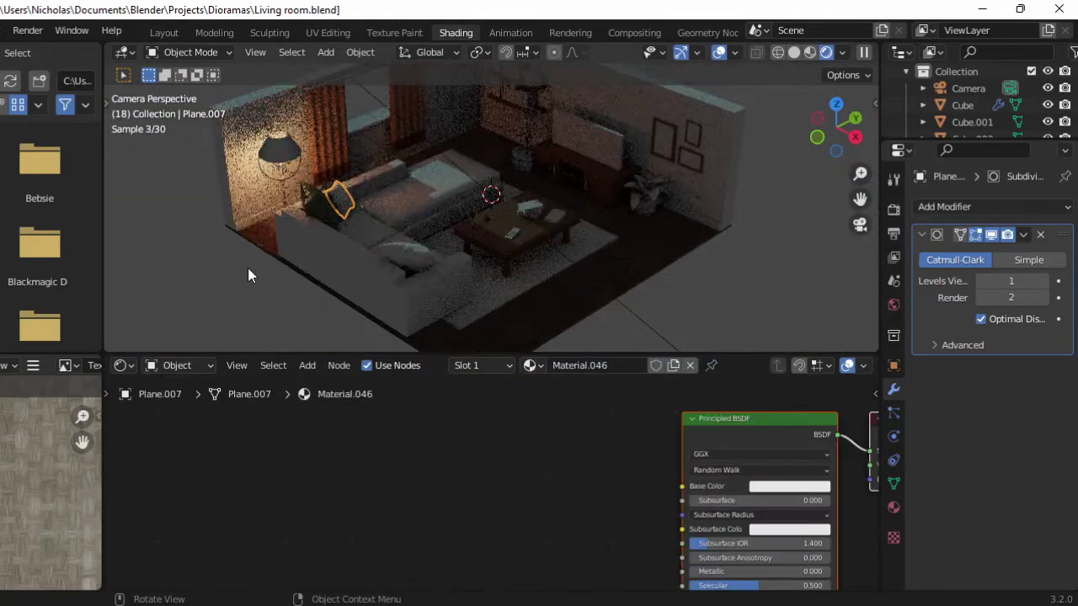
- Smart UV Project the sofa seat cushion in UV Editing with solid shading
{"action": "left_click", "coordinate": [404, 206]}
{"action": "left_click", "coordinate": [328, 32]}
{"action": "key", "text": "z"}
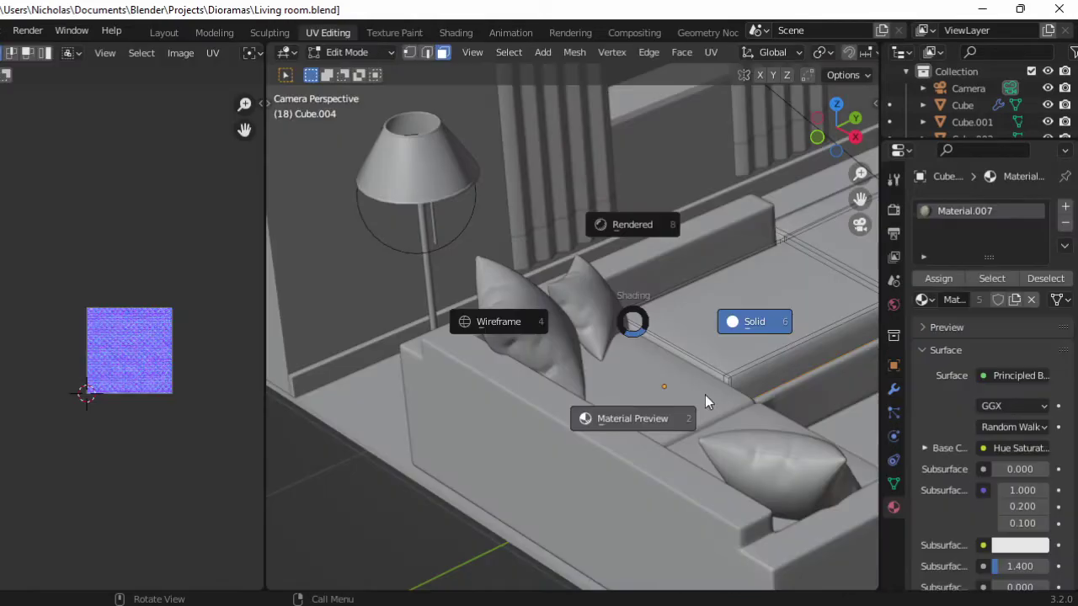
{"action": "left_click", "coordinate": [706, 349]}
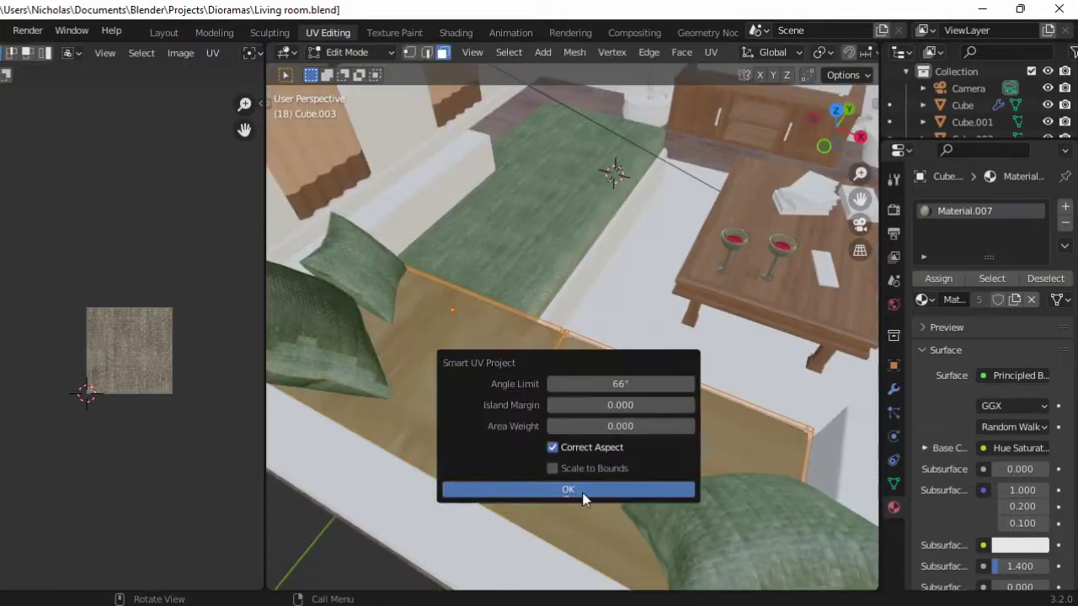
{"action": "left_click", "coordinate": [583, 498]}
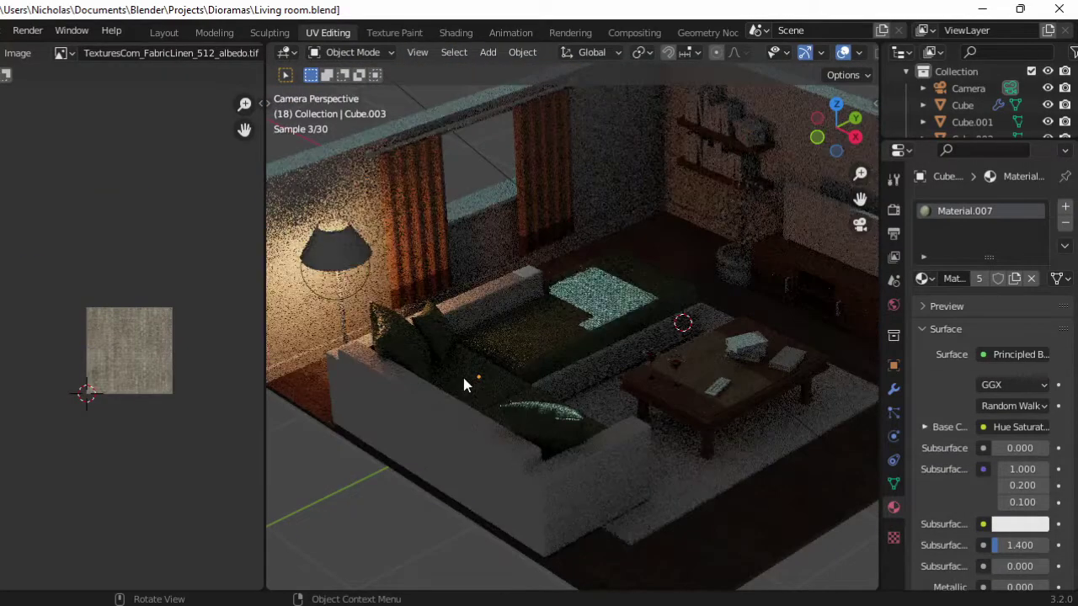
- Select the whole sofa and apply its Subdivision modifier
{"action": "left_click", "coordinate": [446, 419]}
{"action": "left_click", "coordinate": [446, 420]}
{"action": "left_click", "coordinate": [893, 389]}
{"action": "left_click", "coordinate": [486, 402]}
{"action": "left_click", "coordinate": [485, 402]}
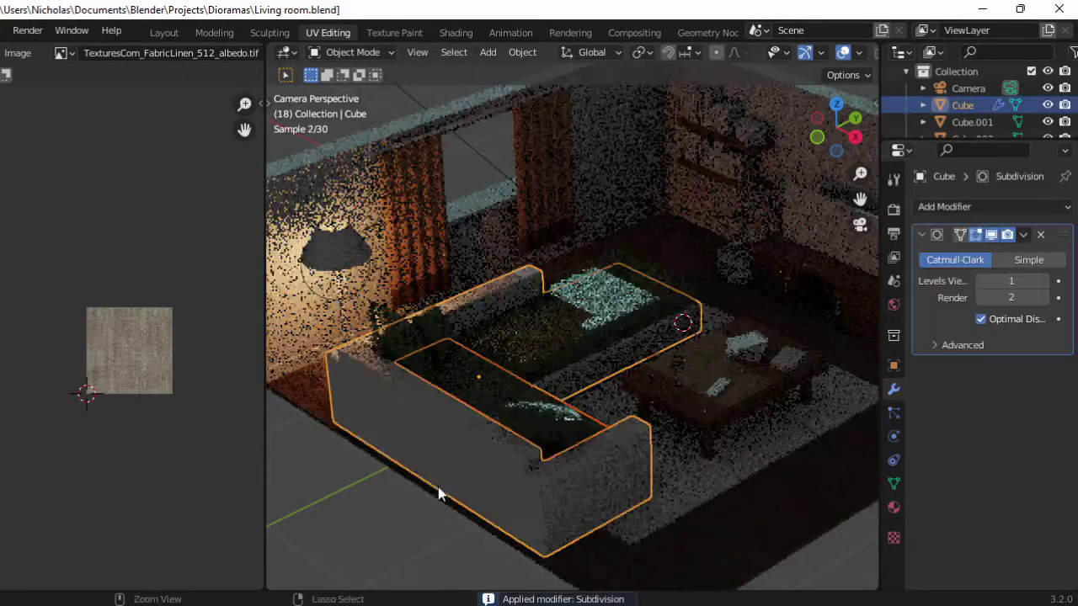
- Lightmap-pack the sofa's UVs and scale them by 6.5 so the linen tiles finely
{"action": "key", "text": "Tab"}
{"action": "key", "text": "u"}
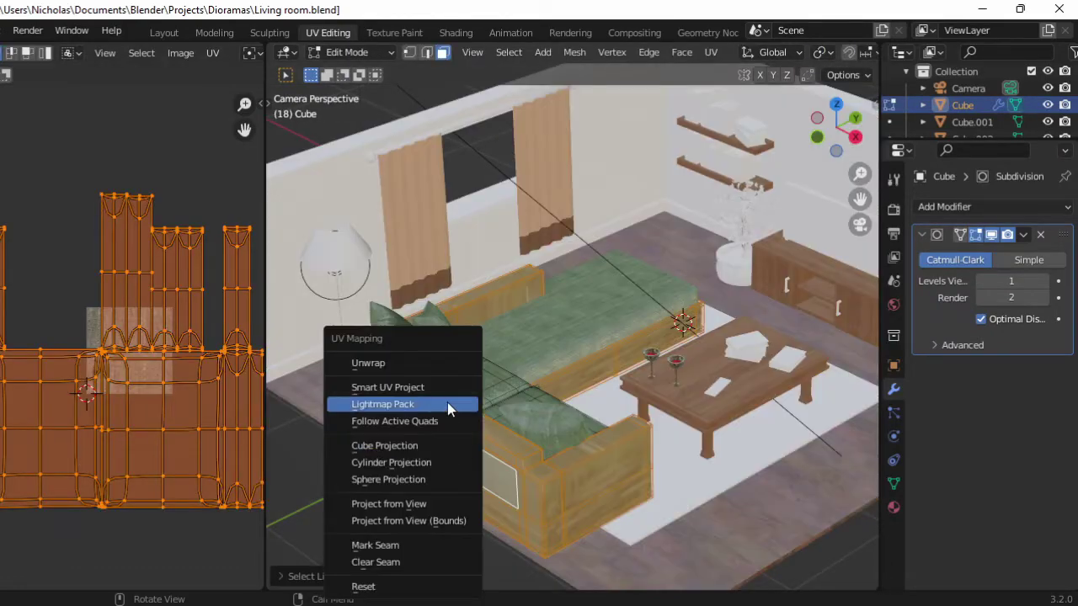
{"action": "left_click", "coordinate": [450, 409]}
{"action": "key", "text": "s"}
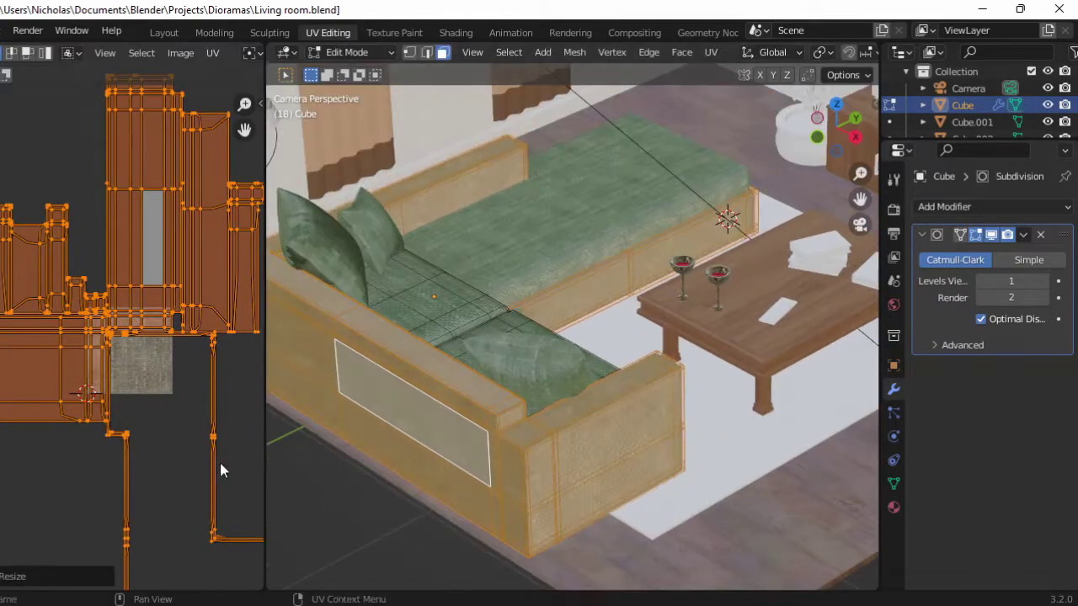
{"action": "key", "text": "s"}
{"action": "key", "text": "Return"}
{"action": "key", "text": "Tab"}
- Save Living room.blend and select the picture frames in the rendered camera view
{"action": "middle_click_drag", "start_coordinate": [506, 440], "coordinate": [518, 413]}
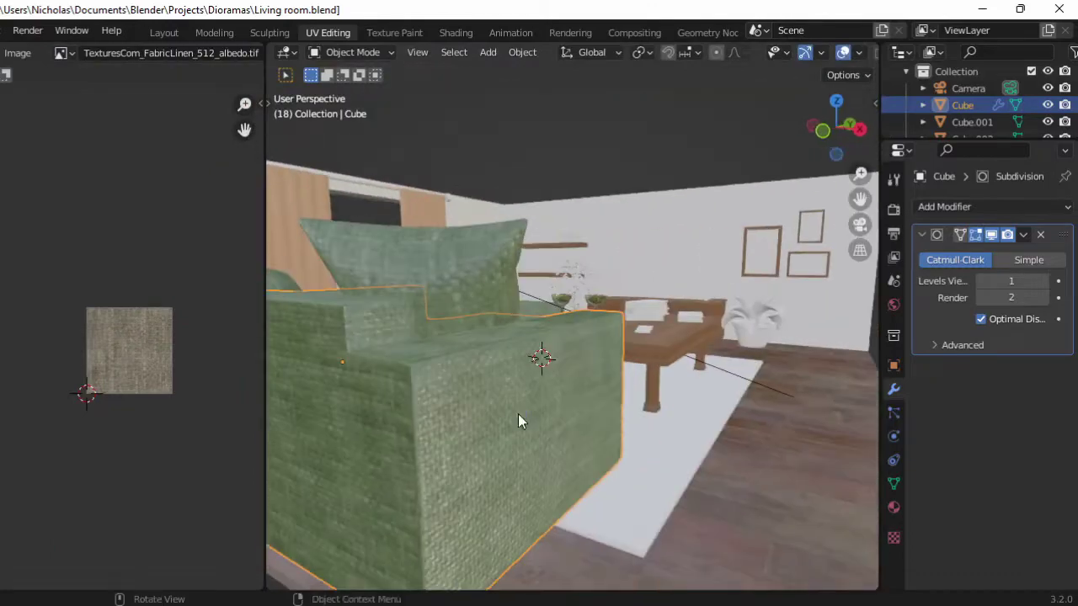
{"action": "key", "text": "ctrl+s"}
{"action": "key", "text": "KP_0"}
{"action": "key", "text": "z"}
{"action": "key", "text": "z"}
{"action": "left_click", "coordinate": [739, 279]}
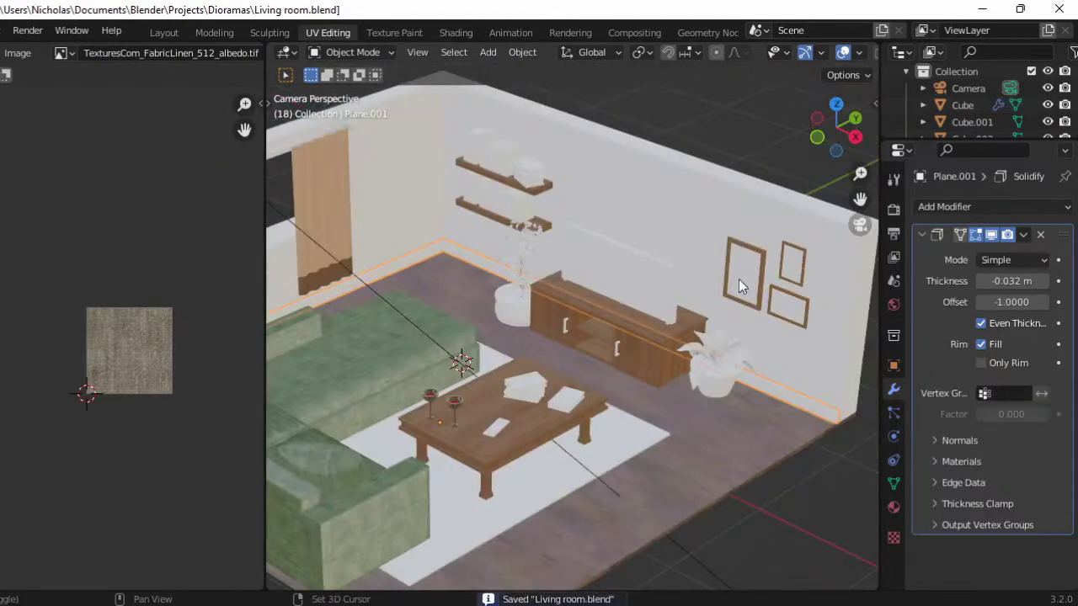
{"action": "left_click", "coordinate": [741, 270]}
{"action": "key", "text": "Tab"}
{"action": "scroll", "coordinate": [483, 338], "scroll_direction": "up", "scroll_amount": 5}
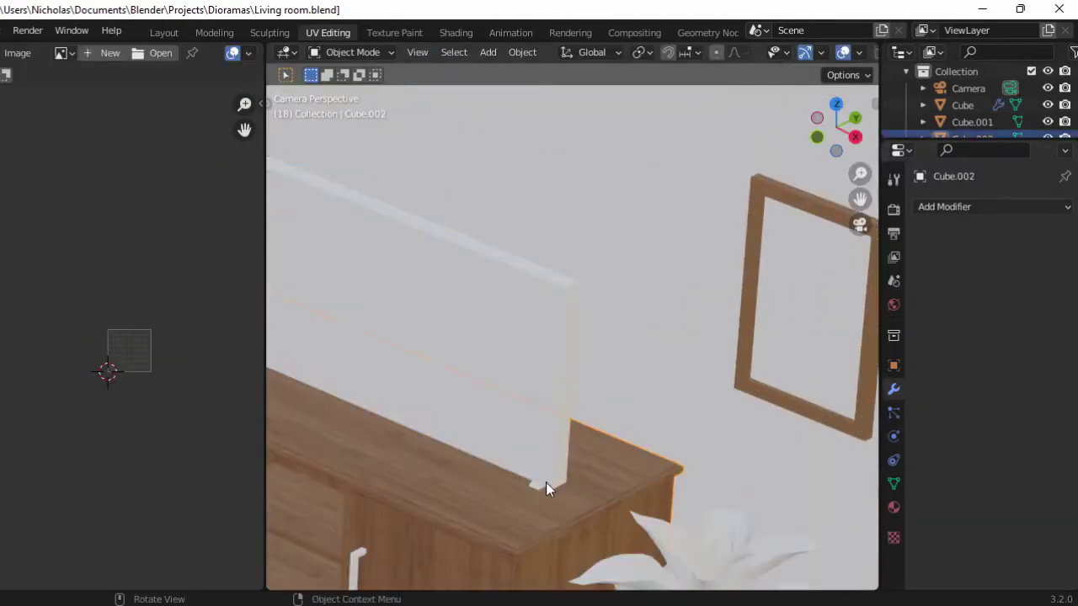
- Apply the TV stand's Mirror modifier and join the TV panel to the stand
{"action": "left_click", "coordinate": [536, 487]}
{"action": "key", "text": "ctrl+a"}
{"action": "left_click", "coordinate": [486, 373], "text": "shift"}
{"action": "key", "text": "ctrl+j"}
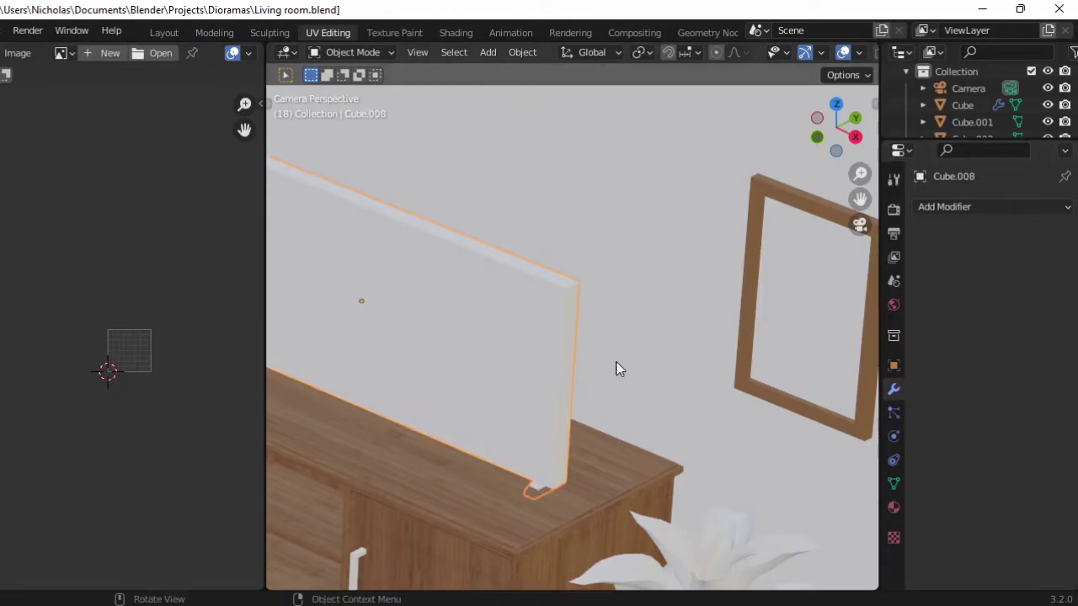
- Try a black base colour on the TV, then undo it
{"action": "left_click", "coordinate": [893, 507]}
{"action": "left_click", "coordinate": [1020, 292]}
{"action": "left_click", "coordinate": [1038, 304]}
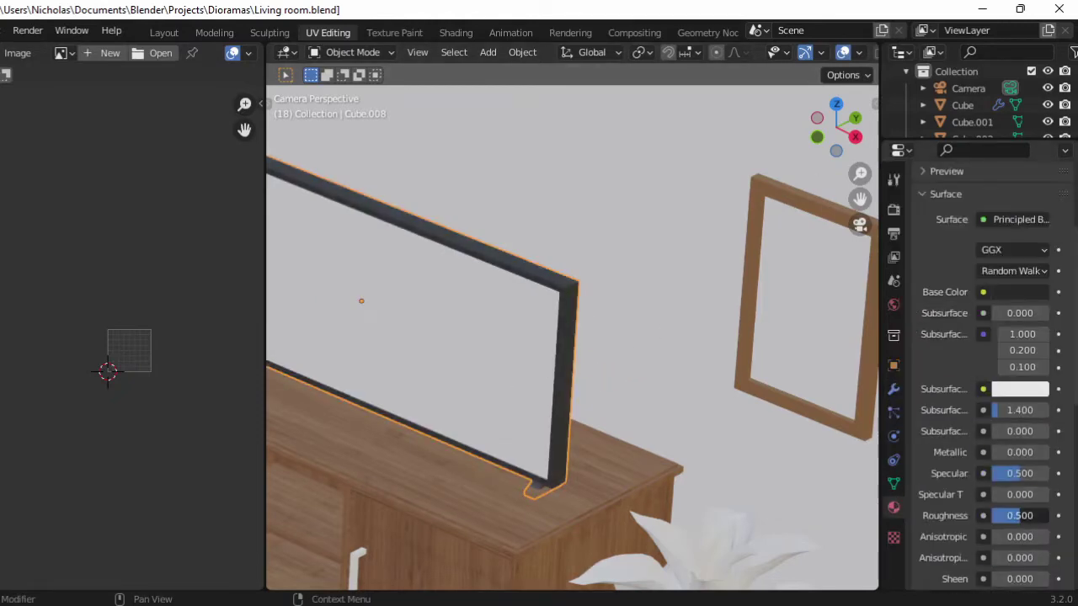
{"action": "mouse_move", "coordinate": [449, 464]}
{"action": "middle_mouse_down"}
{"action": "mouse_move", "coordinate": [534, 308]}
{"action": "mouse_move", "coordinate": [680, 487]}
{"action": "middle_mouse_up"}
{"action": "key", "text": "ctrl+z"}
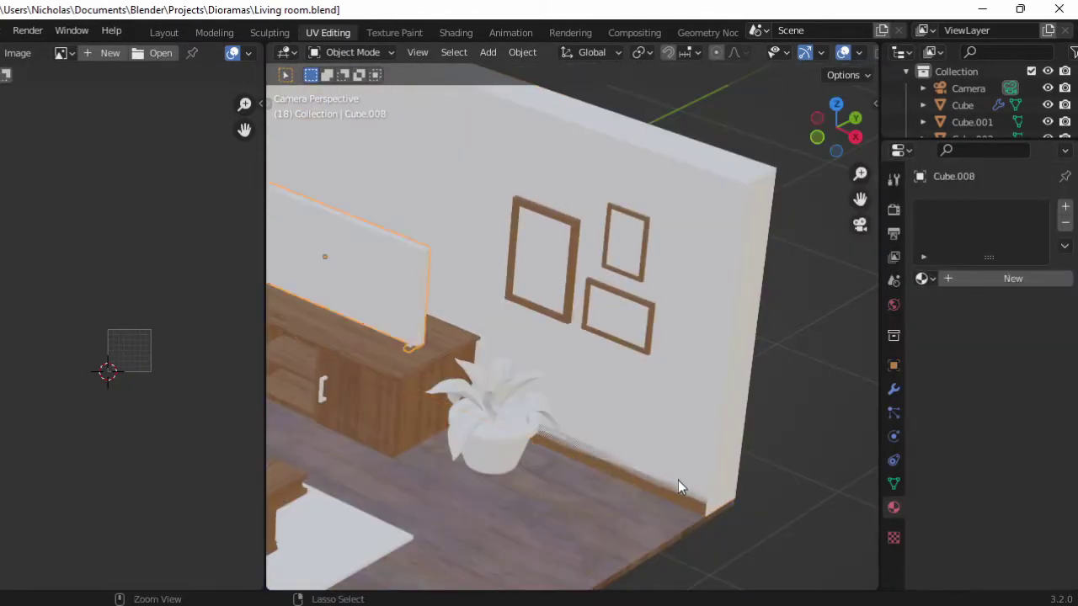
- Apply the Solidify modifier on the picture frames and baseboard object
{"action": "left_click", "coordinate": [678, 480]}
{"action": "left_click", "coordinate": [894, 389]}
{"action": "key", "text": "ctrl+a"}
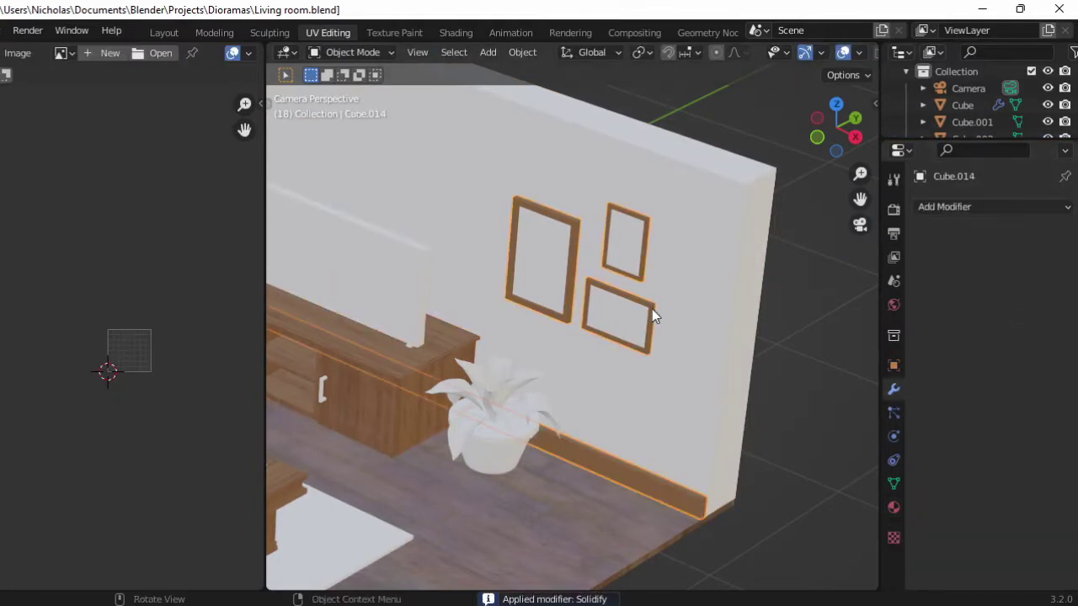
{"action": "scroll", "coordinate": [535, 285], "scroll_direction": "up", "scroll_amount": 5}
{"action": "scroll", "coordinate": [477, 325], "scroll_direction": "up", "scroll_amount": 2}
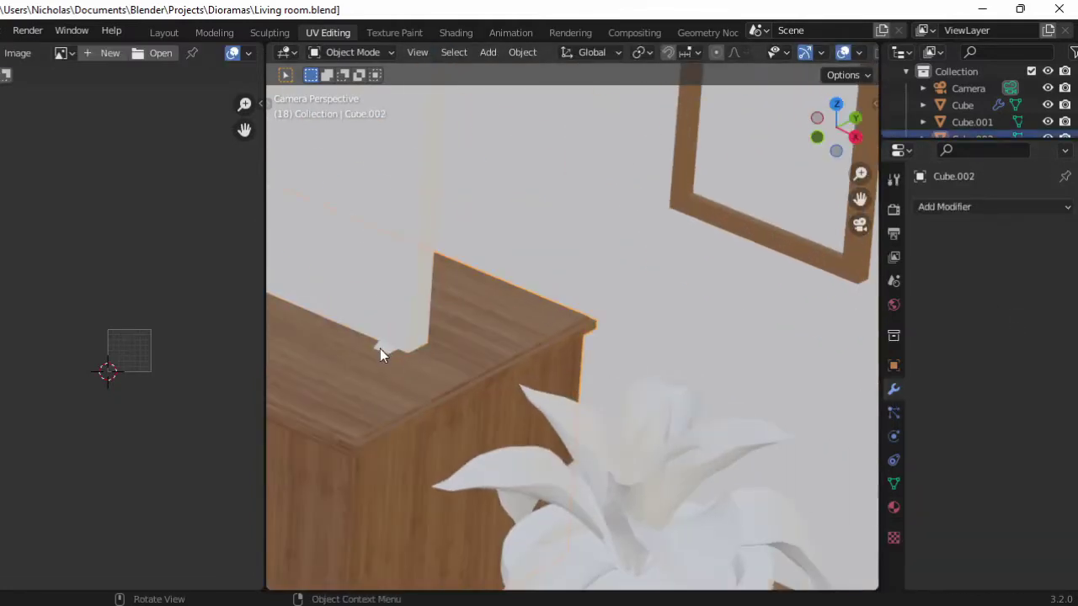
- Apply the TV panel's Mirror modifier
{"action": "left_click", "coordinate": [379, 349]}
{"action": "key", "text": "ctrl+a"}
{"action": "scroll", "coordinate": [413, 289], "scroll_direction": "down", "scroll_amount": 3}
{"action": "key", "text": "Tab"}
{"action": "key", "text": "Tab"}
- Assign an existing material to the TV and set its base colour to black
{"action": "left_click", "coordinate": [893, 507]}
{"action": "left_click", "coordinate": [924, 278]}
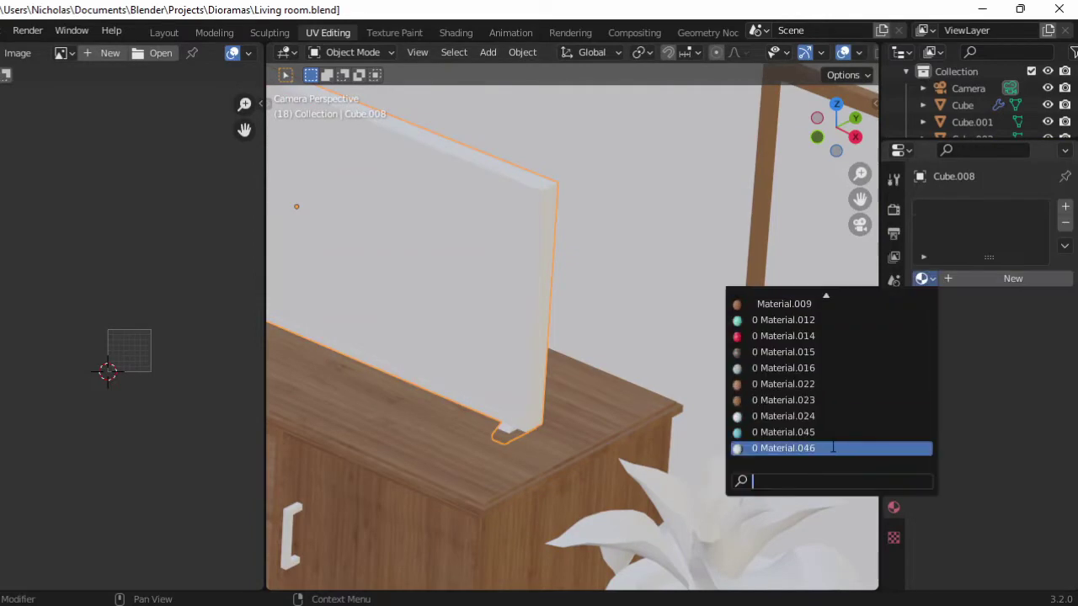
{"action": "left_click", "coordinate": [830, 295]}
{"action": "left_click", "coordinate": [1008, 427]}
{"action": "scroll", "coordinate": [977, 379], "scroll_direction": "down", "scroll_amount": 4}
{"action": "scroll", "coordinate": [590, 253], "scroll_direction": "down", "scroll_amount": 4}
- Apply rotation and scale to the rug plane
{"action": "scroll", "coordinate": [579, 342], "scroll_direction": "down", "scroll_amount": 3}
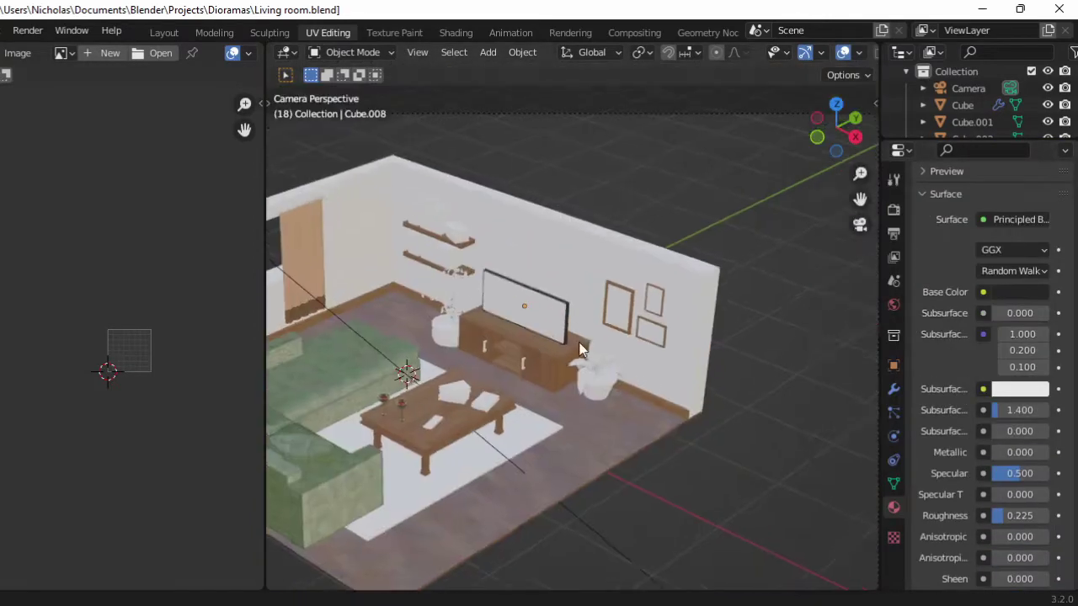
{"action": "key", "text": "z"}
{"action": "left_click", "coordinate": [703, 187]}
{"action": "key", "text": "ctrl+a"}
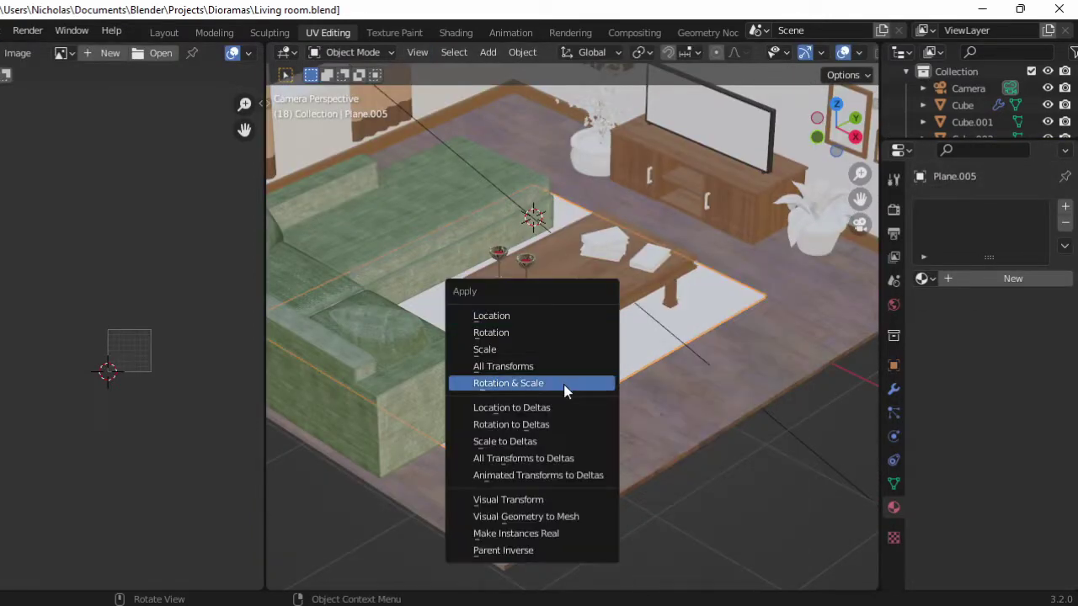
{"action": "left_click", "coordinate": [568, 387]}
- Inset a border into the rug and separate it into its own object
{"action": "key", "text": "Tab"}
{"action": "key", "text": "i"}
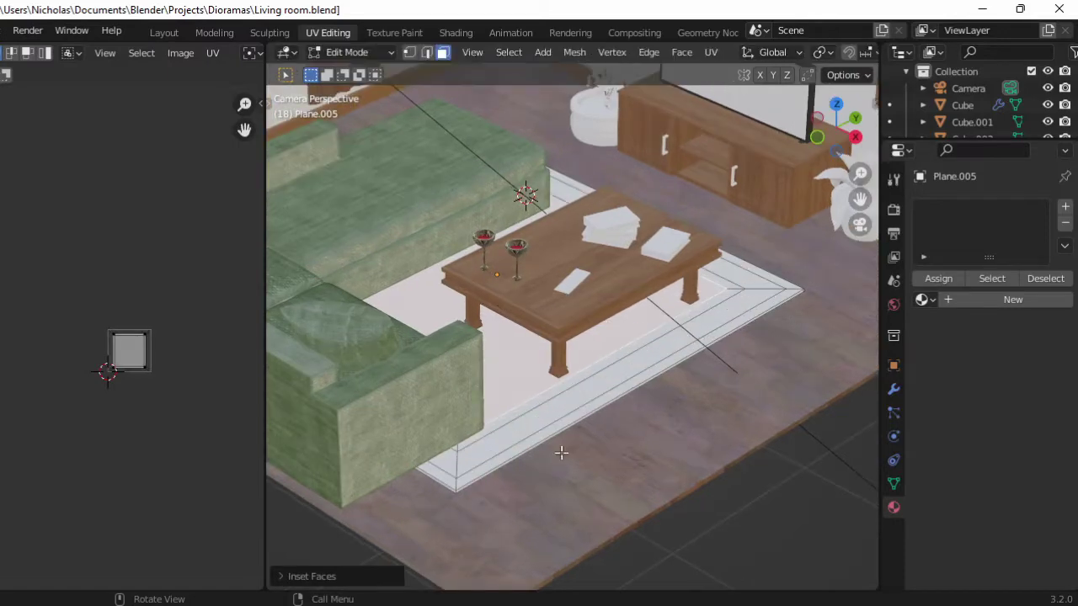
{"action": "scroll", "coordinate": [561, 452], "scroll_direction": "up", "scroll_amount": 2}
{"action": "key", "text": "p"}
- Give the rug border a new material with a brown base colour
{"action": "left_click", "coordinate": [948, 286]}
{"action": "left_click", "coordinate": [1020, 427]}
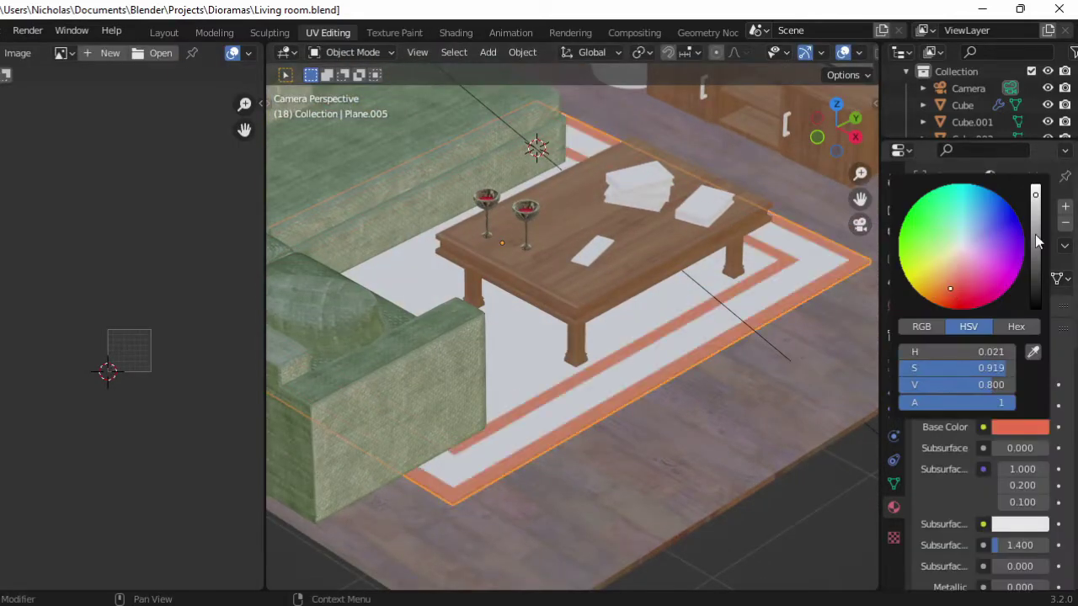
{"action": "key", "text": "z"}
{"action": "left_click", "coordinate": [554, 272]}
{"action": "left_click", "coordinate": [1020, 427]}
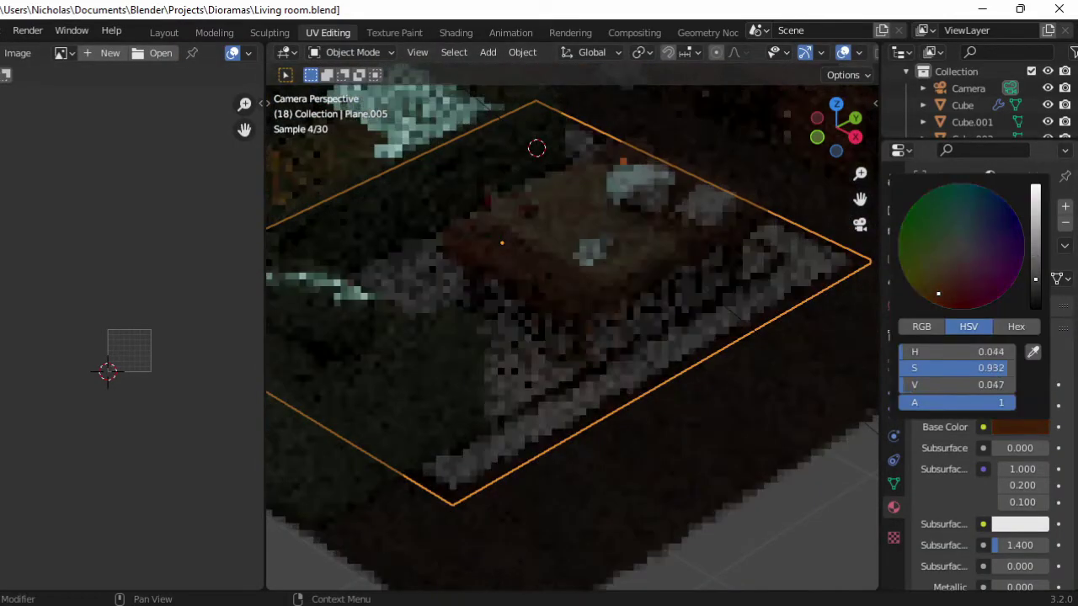
- Darken the other rug plane's base colour to deep green
{"action": "left_click", "coordinate": [474, 393]}
{"action": "left_click", "coordinate": [1020, 427]}
{"action": "left_click_drag", "start_coordinate": [1035, 196], "coordinate": [1036, 269]}
{"action": "scroll", "coordinate": [591, 329], "scroll_direction": "down", "scroll_amount": 1}
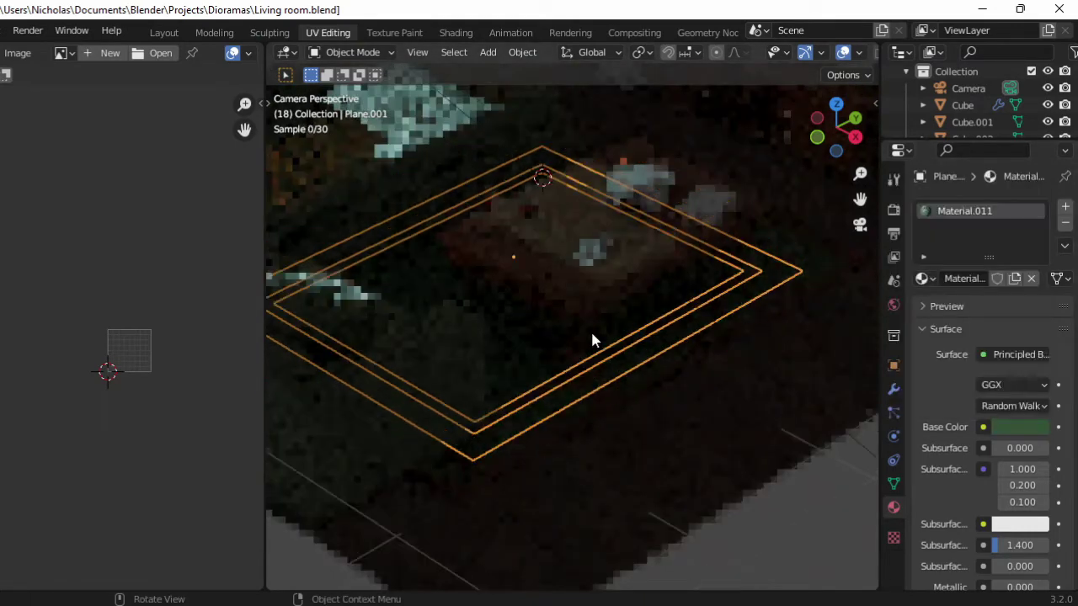
{"action": "left_click", "coordinate": [1011, 432]}
- Assign Material.011 to the rug piece
{"action": "left_click", "coordinate": [924, 277]}
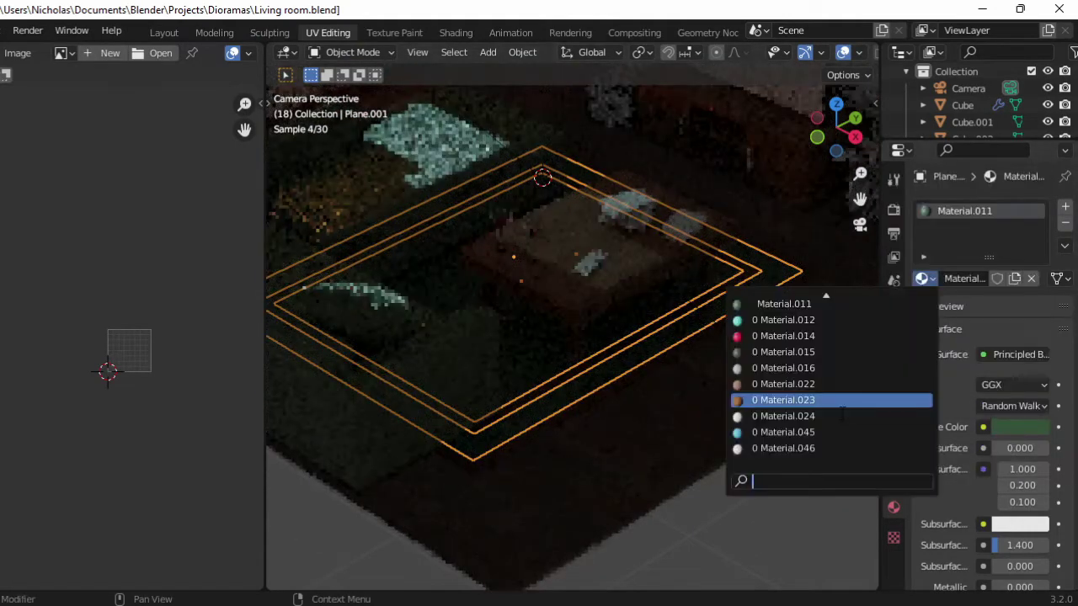
{"action": "left_click", "coordinate": [924, 278]}
{"action": "scroll", "coordinate": [830, 379], "scroll_direction": "up", "scroll_amount": 6}
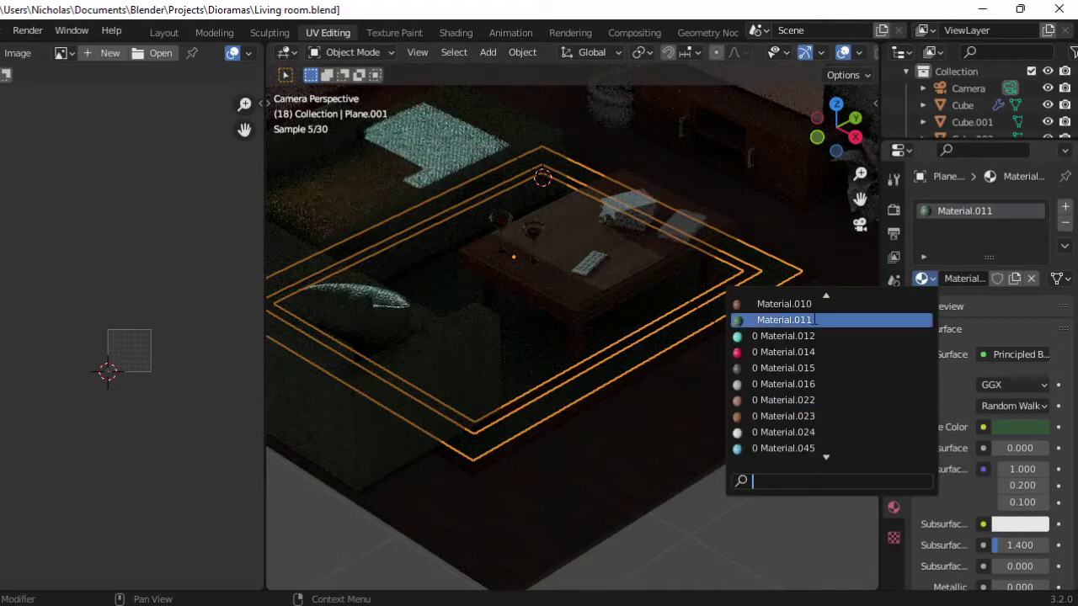
{"action": "scroll", "coordinate": [829, 379], "scroll_direction": "up", "scroll_amount": 6}
{"action": "left_click", "coordinate": [813, 401]}
{"action": "left_click", "coordinate": [1019, 427]}
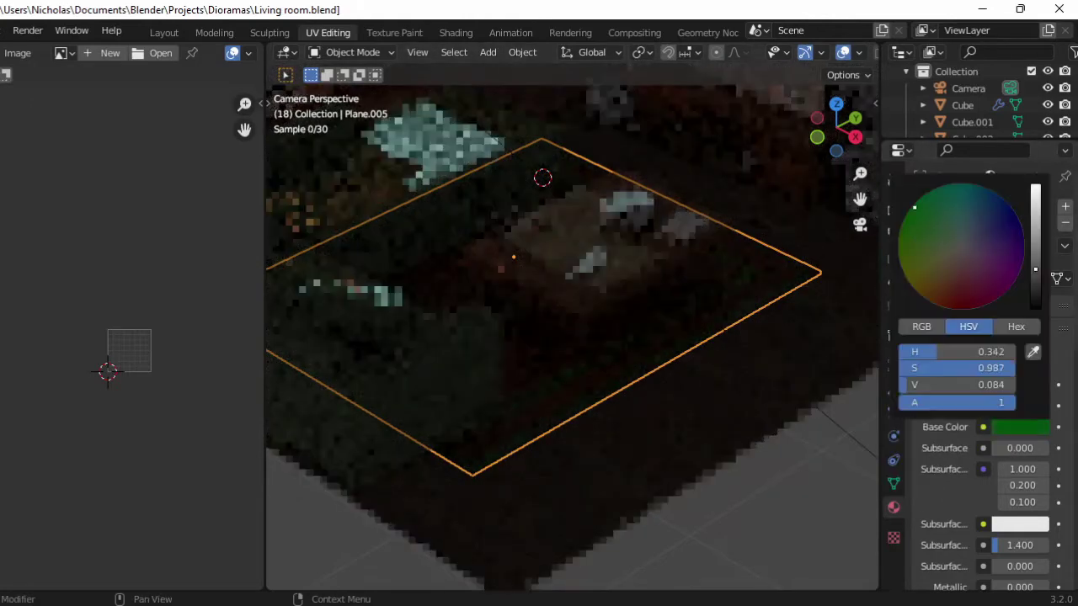
{"action": "left_click", "coordinate": [740, 382]}
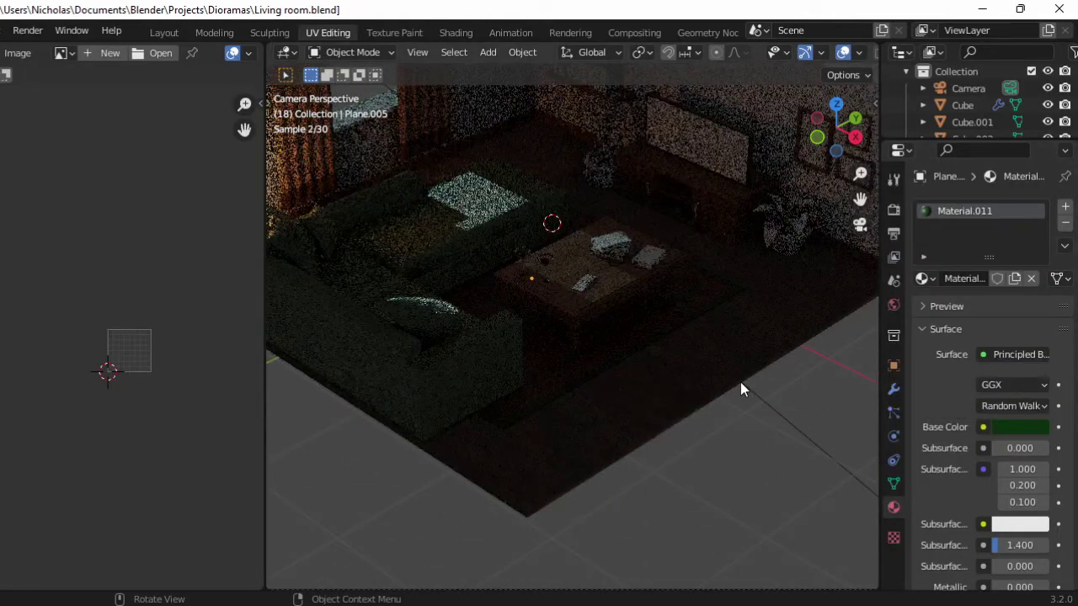
- Smart UV Project the rug so the FabricLinen texture maps onto it
{"action": "left_click", "coordinate": [564, 398]}
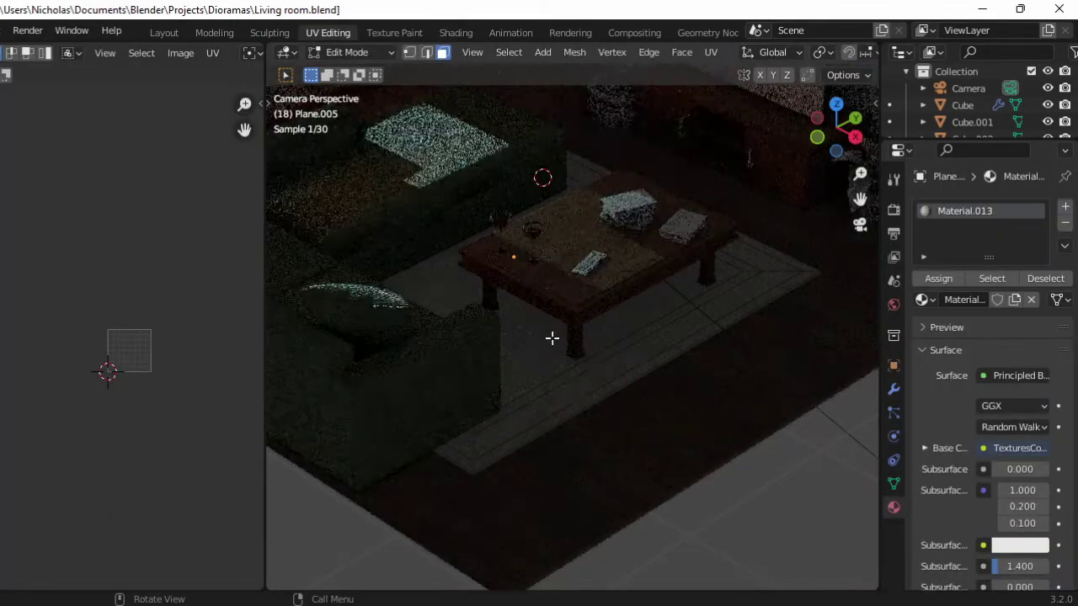
{"action": "key", "text": "u"}
{"action": "left_click", "coordinate": [551, 354]}
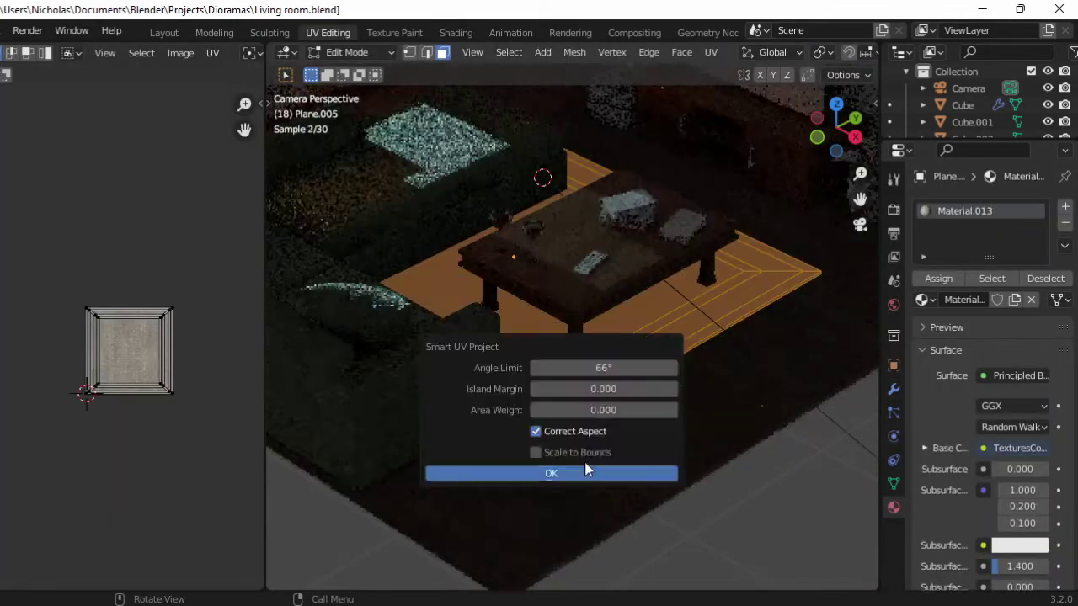
{"action": "left_click", "coordinate": [585, 464]}
{"action": "key", "text": "Tab"}
{"action": "scroll", "coordinate": [634, 450], "scroll_direction": "down", "scroll_amount": 2}
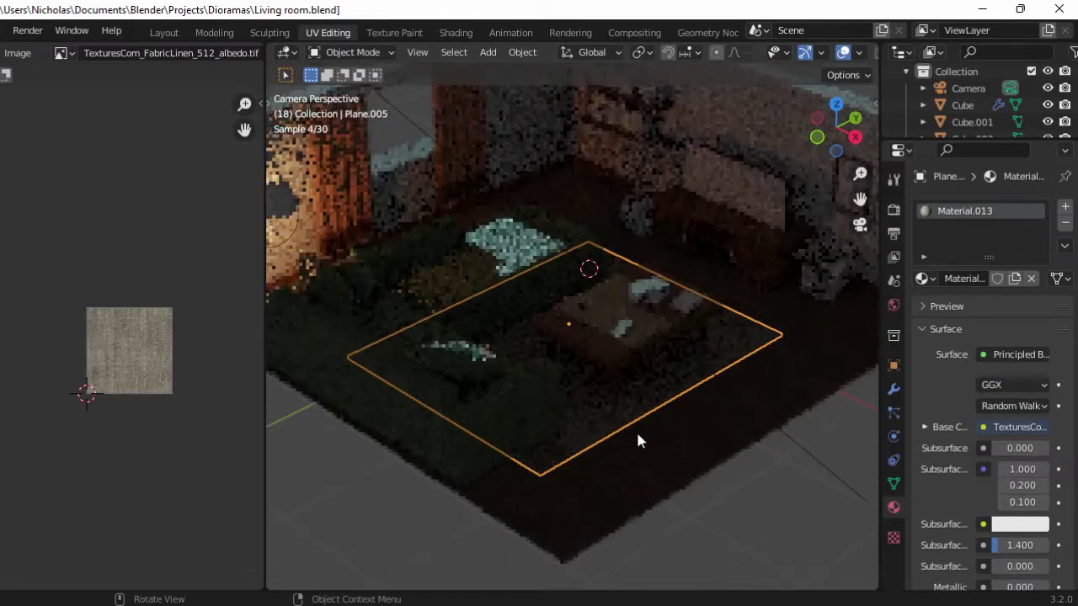
{"action": "left_click", "coordinate": [724, 244]}
{"action": "left_click", "coordinate": [788, 194]}
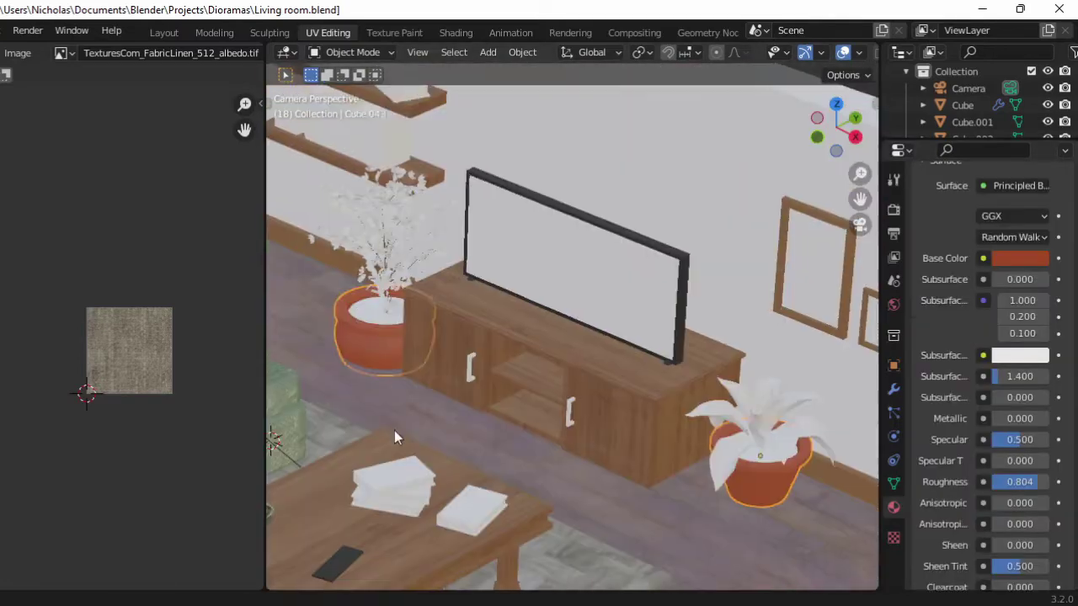
- Colour the plant pot by the shelf a dark terracotta red
{"action": "left_click", "coordinate": [754, 457]}
{"action": "left_click", "coordinate": [1020, 427]}
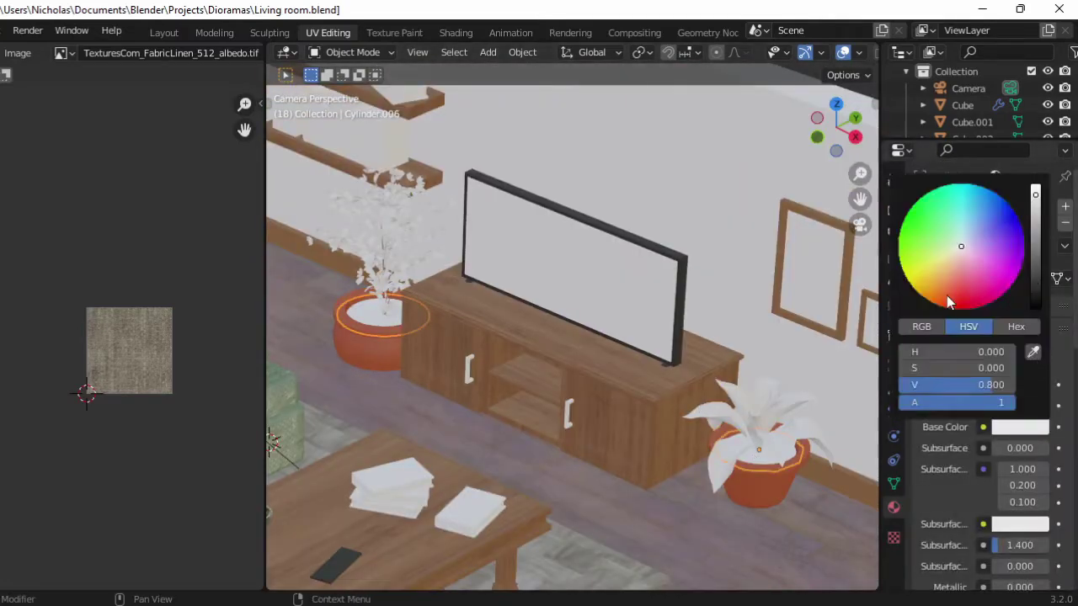
{"action": "left_click", "coordinate": [946, 296]}
{"action": "left_click", "coordinate": [1029, 277]}
- Set the potted plant's leaves to green and preview in rendered shading
{"action": "left_click", "coordinate": [745, 408]}
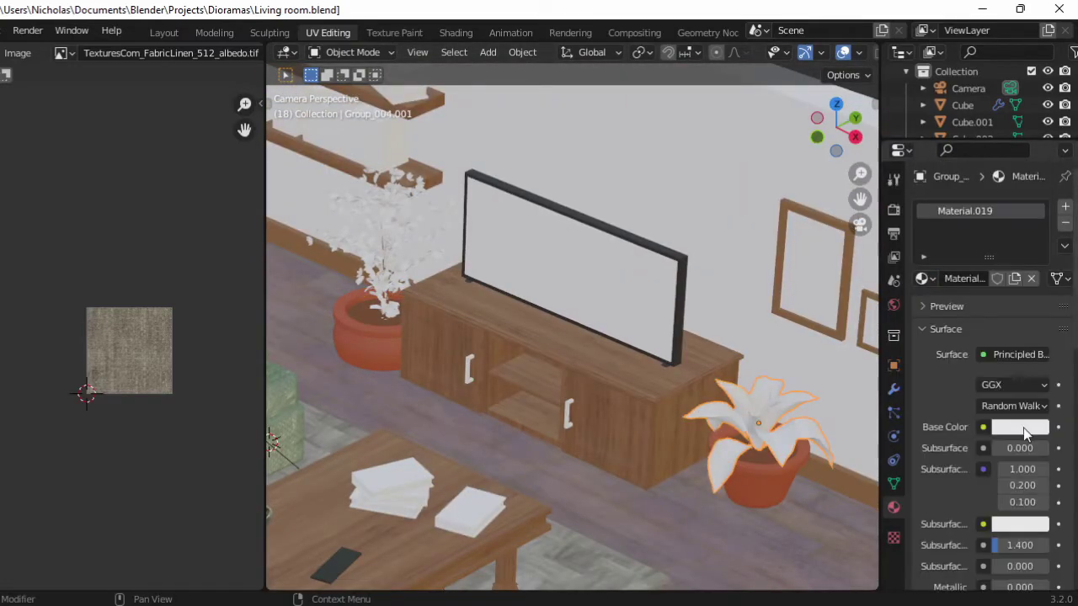
{"action": "left_click", "coordinate": [1011, 427]}
{"action": "left_click", "coordinate": [928, 239]}
{"action": "key", "text": "z"}
{"action": "left_click", "coordinate": [698, 241]}
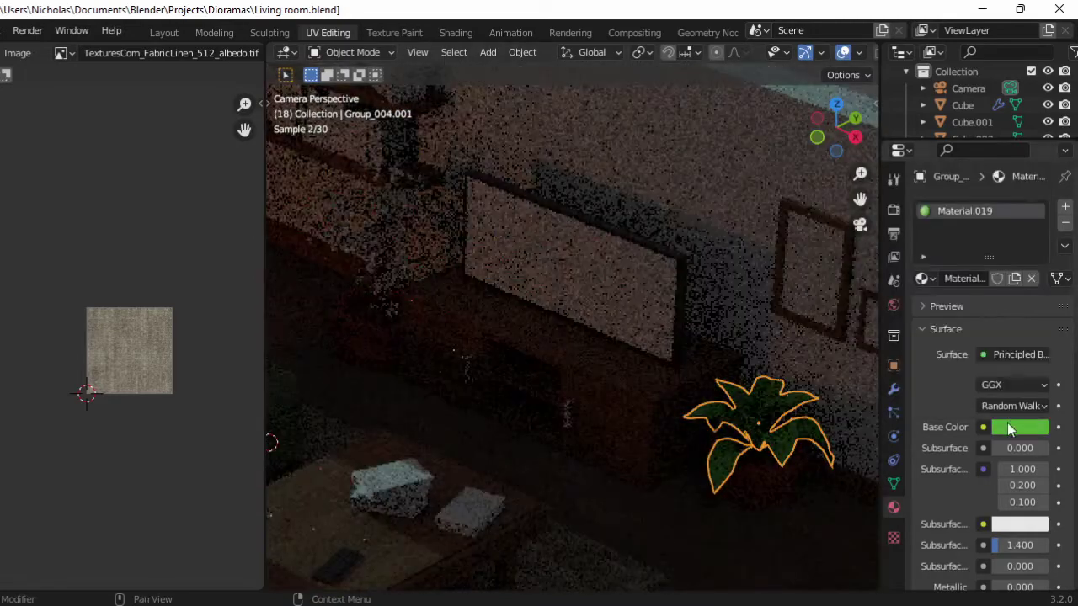
{"action": "left_click", "coordinate": [1020, 427]}
- Give the tall corner bush a green base colour
{"action": "left_click", "coordinate": [383, 240]}
{"action": "left_click", "coordinate": [1020, 427]}
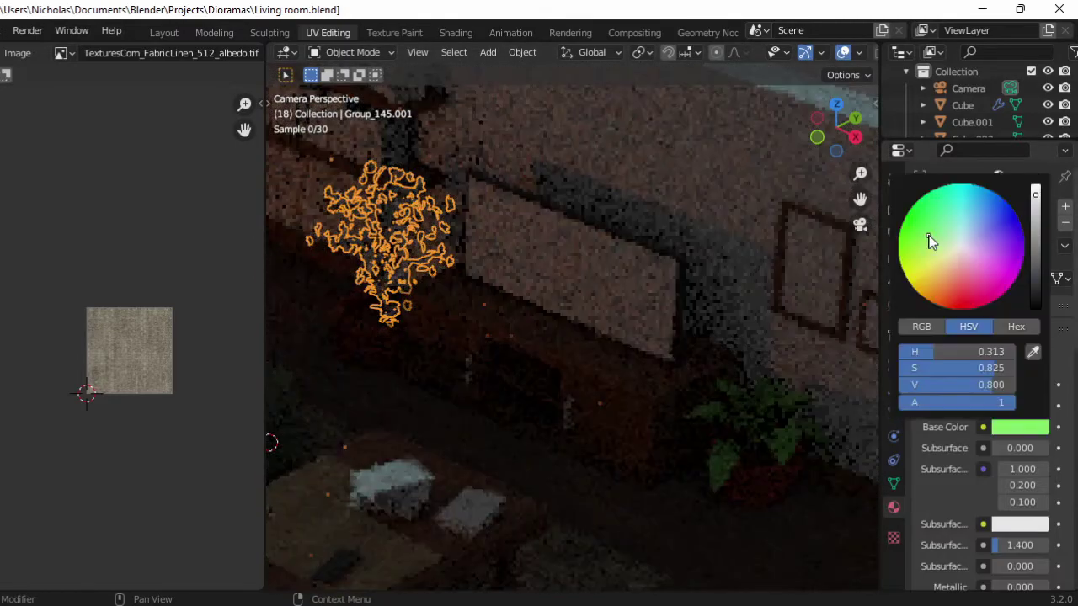
{"action": "left_click", "coordinate": [1036, 265]}
{"action": "left_click", "coordinate": [736, 123]}
{"action": "scroll", "coordinate": [665, 145], "scroll_direction": "down", "scroll_amount": 5}
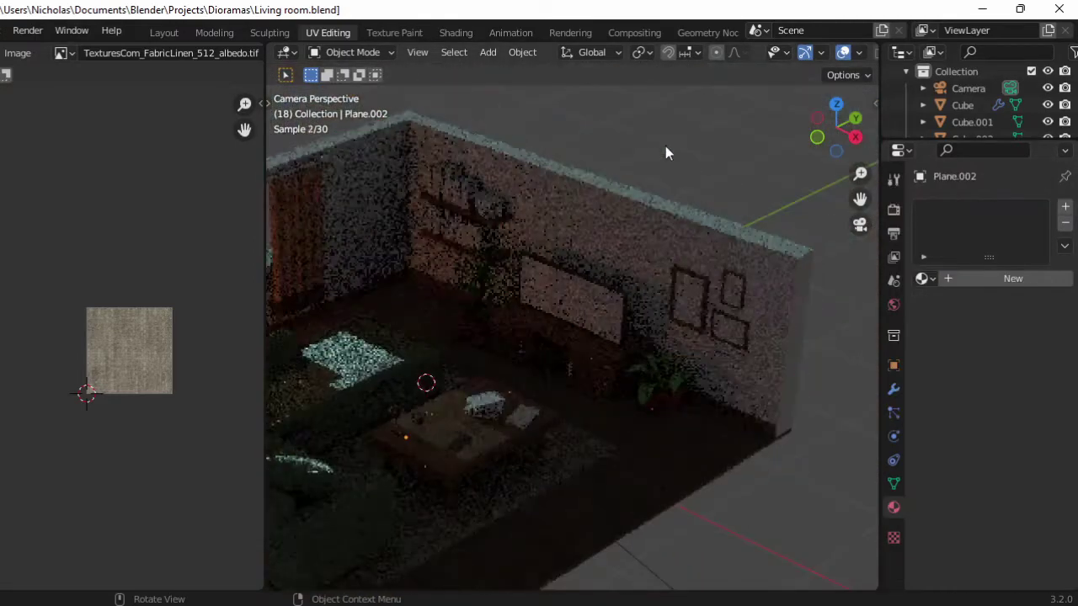
- Recheck leaf and bush colours, leaves on Material.019 green (H 0.313, S 0.825, V 0.800)
{"action": "left_click", "coordinate": [670, 383]}
{"action": "left_click", "coordinate": [1020, 427]}
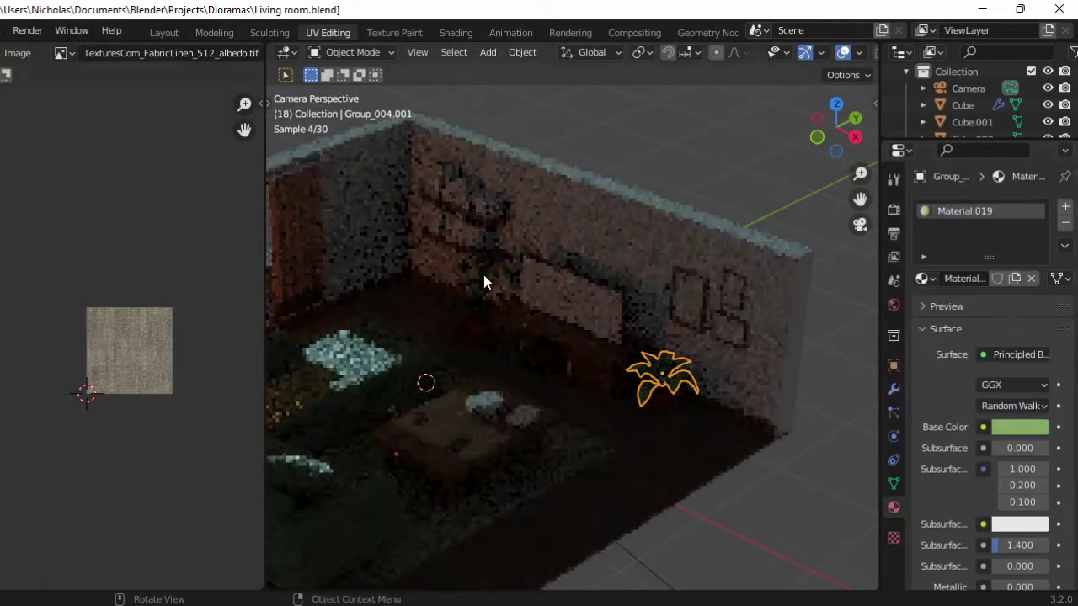
{"action": "left_click", "coordinate": [483, 282]}
{"action": "left_click", "coordinate": [1020, 427]}
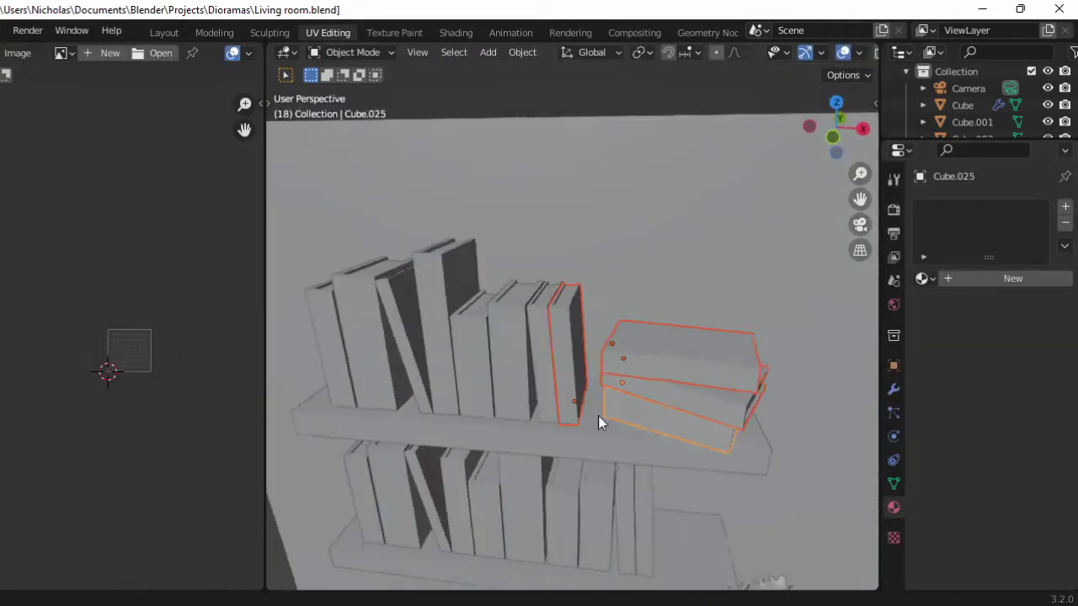
- Select all linked faces of a shelf book in Edit Mode
{"action": "left_click", "coordinate": [592, 509], "text": "shift"}
{"action": "scroll", "coordinate": [592, 510], "scroll_direction": "down", "scroll_amount": 3}
{"action": "key", "text": "Tab"}
{"action": "middle_click_drag", "start_coordinate": [609, 345], "coordinate": [537, 351]}
{"action": "key", "text": "ctrl+l"}
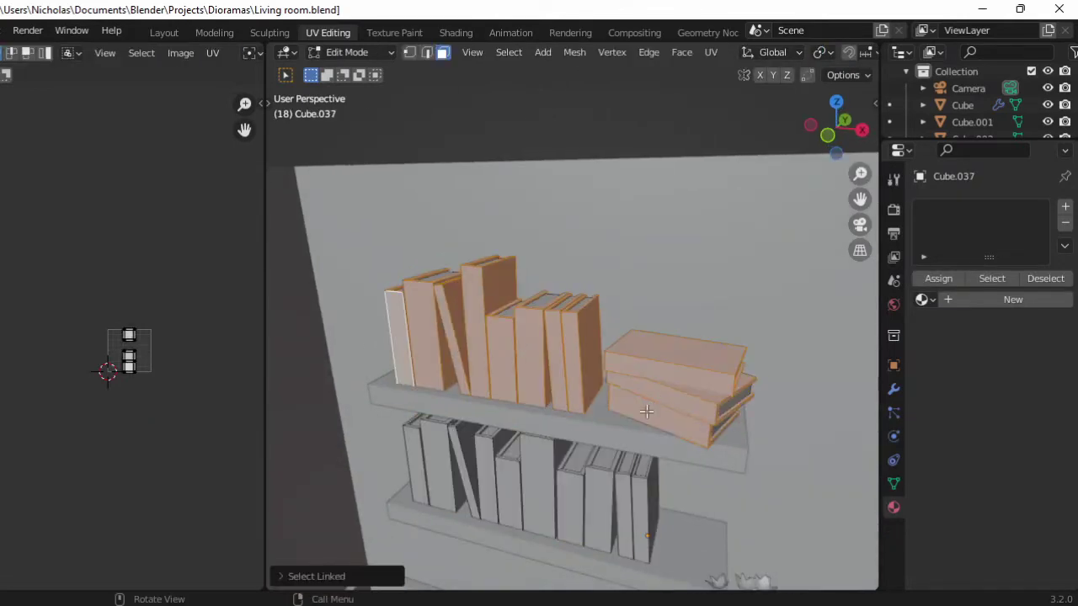
{"action": "key", "text": "Tab"}
- Paste the green colour into the books' Base Color in material preview
{"action": "left_click", "coordinate": [396, 338]}
{"action": "key", "text": "Tab"}
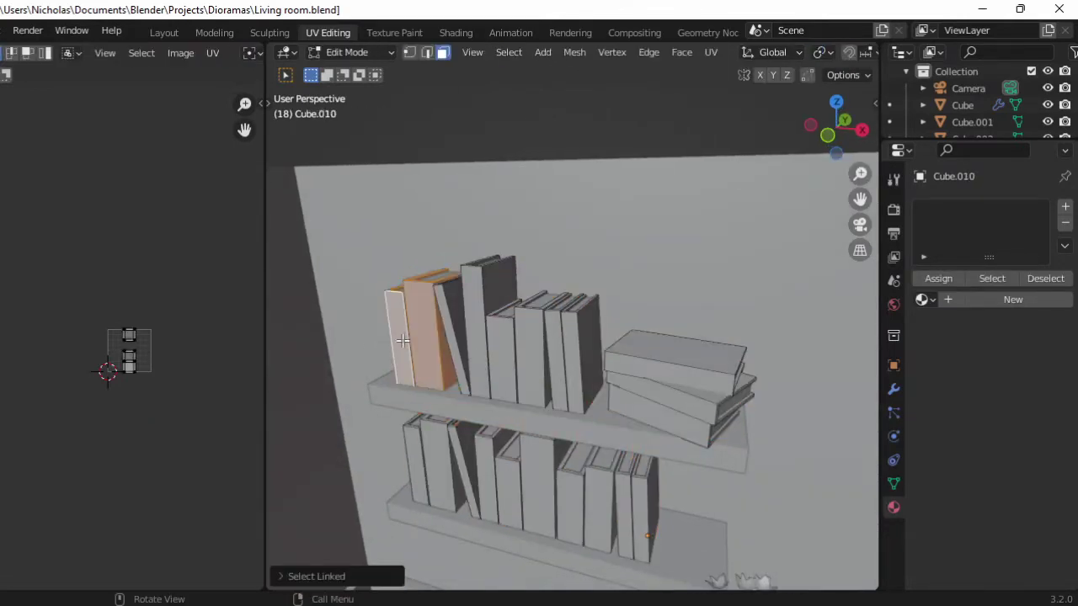
{"action": "key", "text": "Tab"}
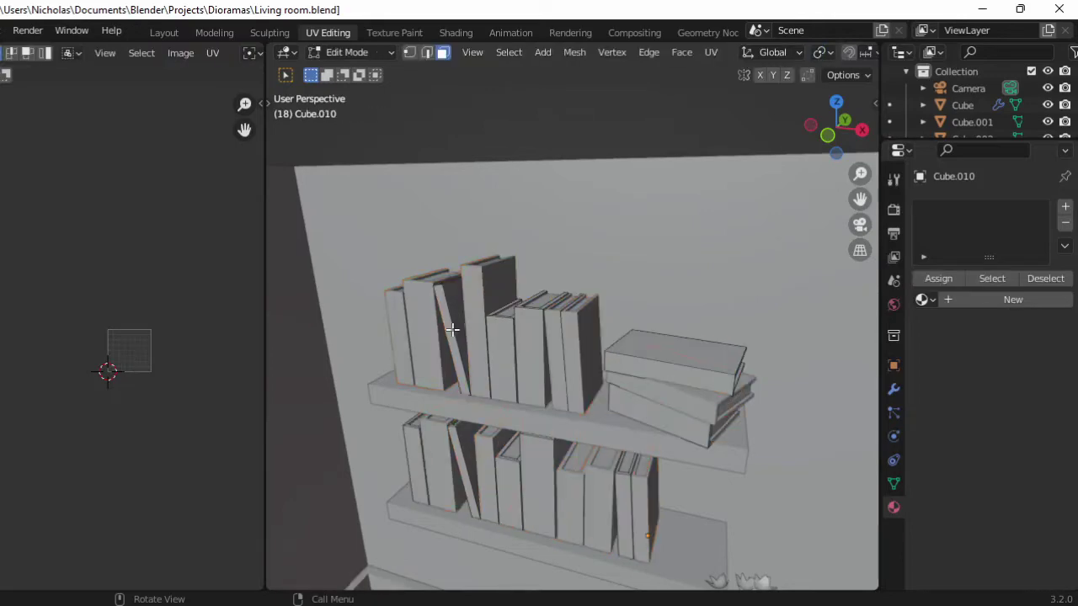
{"action": "key", "text": "z"}
{"action": "left_click", "coordinate": [397, 421]}
{"action": "left_click", "coordinate": [1020, 427]}
{"action": "key", "text": "ctrl+v"}
{"action": "middle_click_drag", "start_coordinate": [572, 337], "coordinate": [511, 320]}
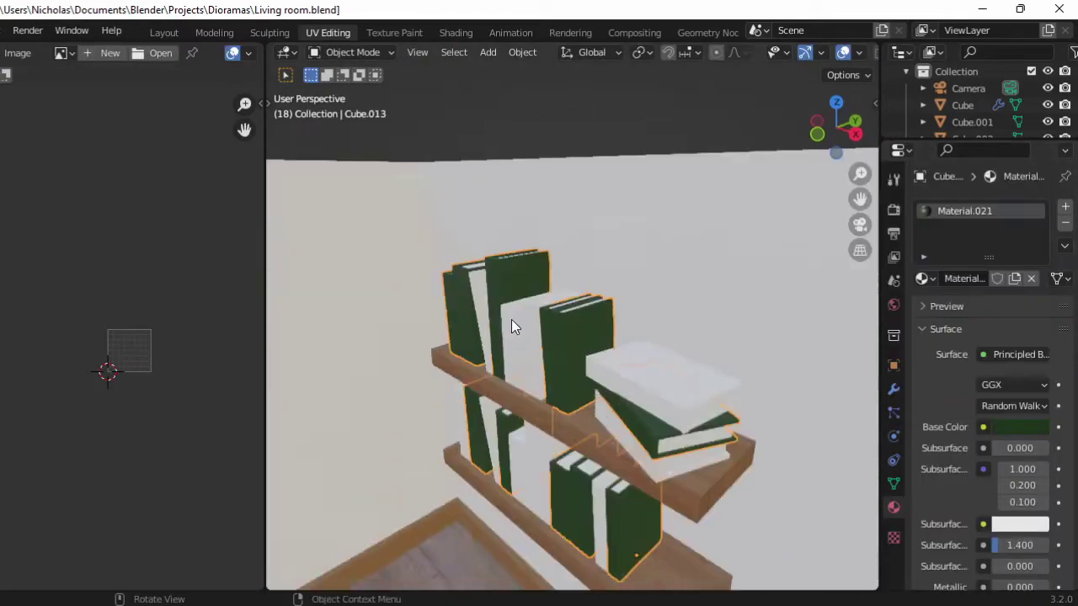
- Select the white book stack's linked faces and open its base colour
{"action": "key", "text": "Tab"}
{"action": "key", "text": "Tab"}
{"action": "left_click", "coordinate": [459, 328]}
{"action": "left_click", "coordinate": [432, 320]}
{"action": "key", "text": "Tab"}
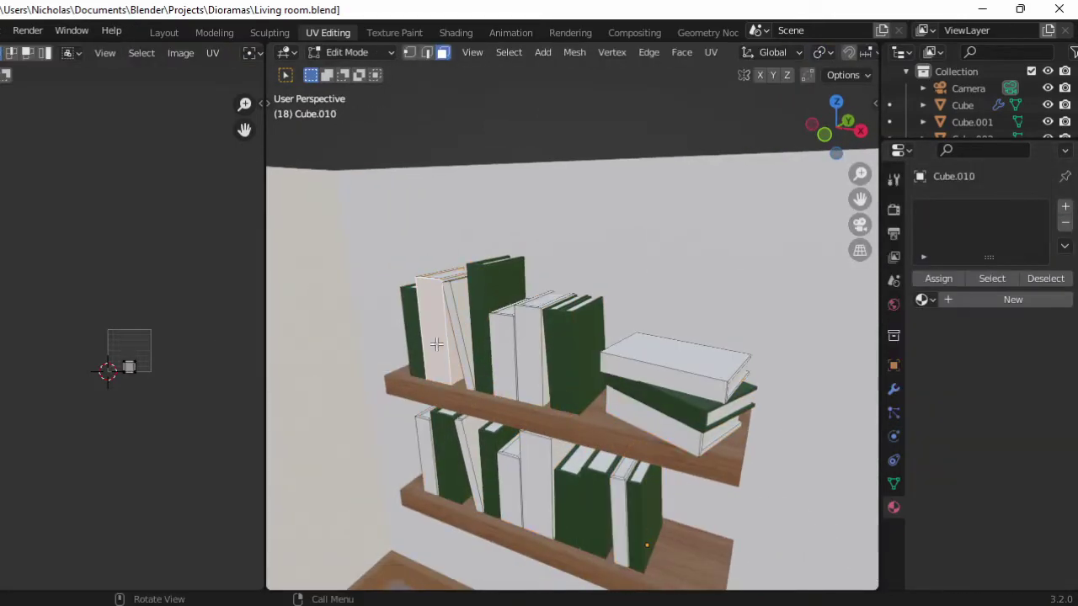
{"action": "key", "text": "Tab"}
{"action": "key", "text": "ctrl+l"}
{"action": "left_click", "coordinate": [1020, 427]}
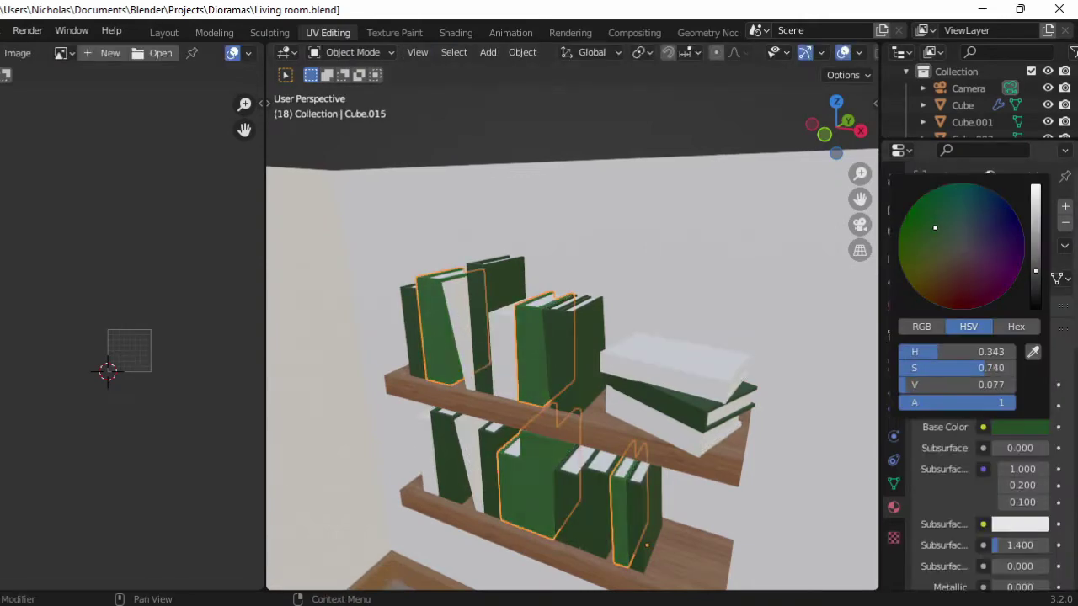
- Copy the green book material to the selected books
{"action": "left_click", "coordinate": [459, 329], "text": "shift"}
{"action": "left_click", "coordinate": [1020, 427]}
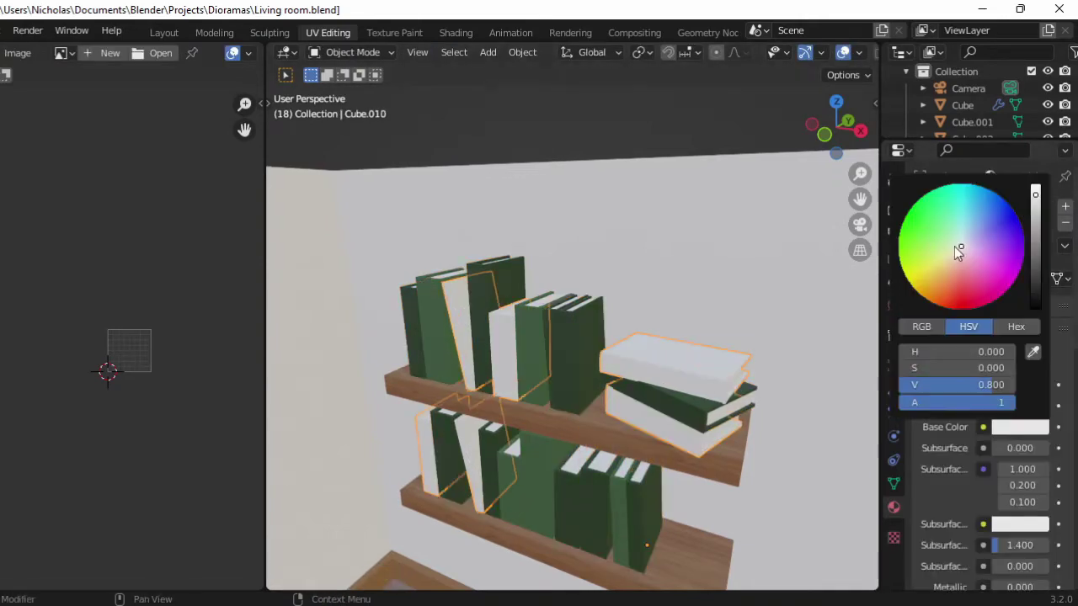
{"action": "key", "text": "ctrl+l"}
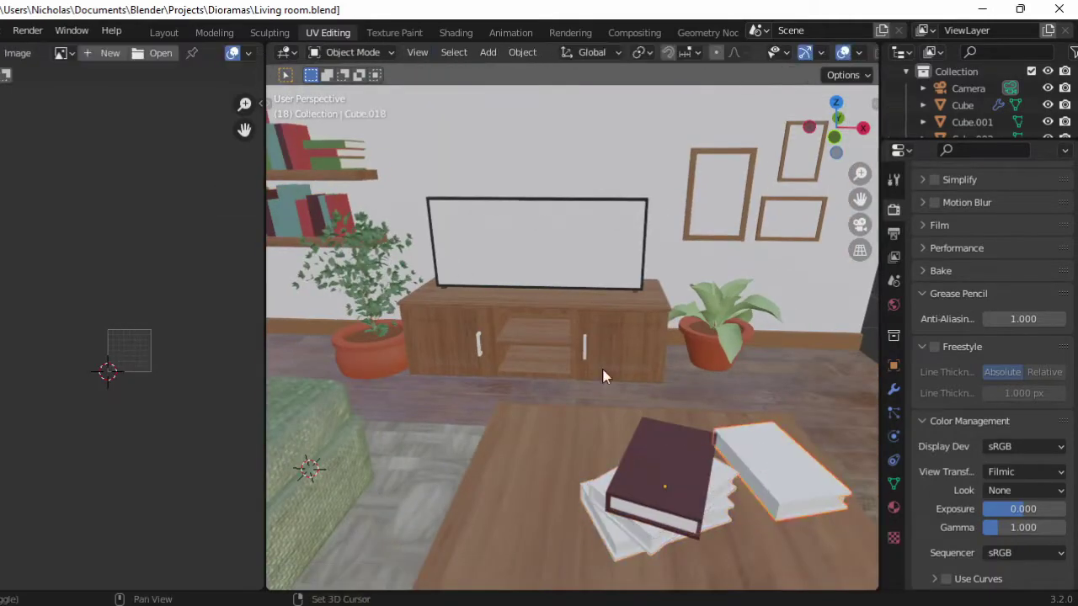
{"action": "left_click", "coordinate": [647, 476]}
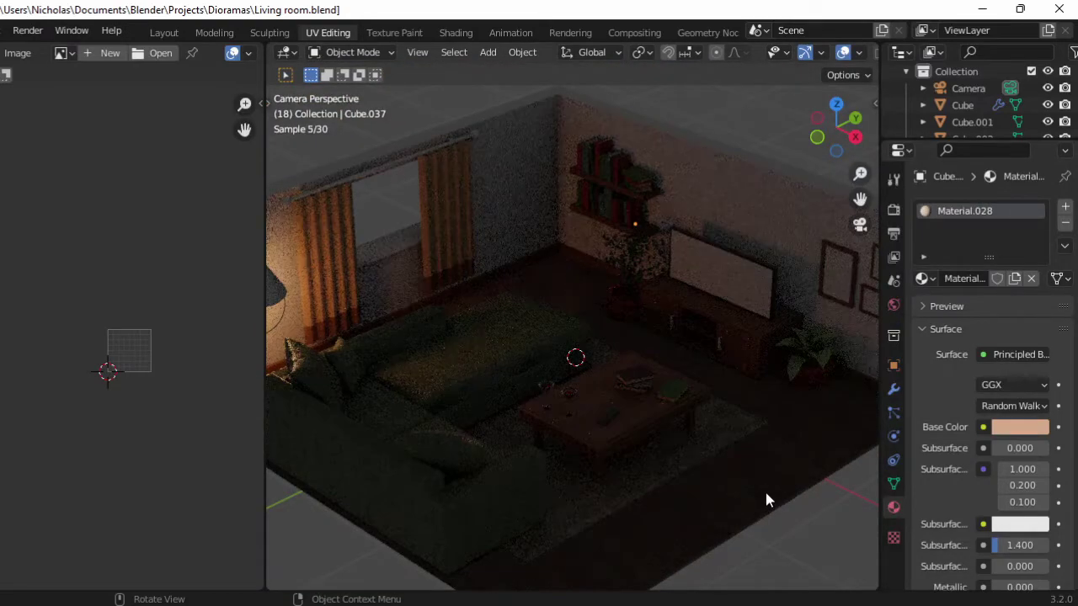
- Add an area light, move it along X and tilt it around Y toward the room
{"action": "key", "text": "shift+a"}
{"action": "left_click", "coordinate": [639, 433]}
{"action": "key", "text": "g"}
{"action": "key", "text": "x"}
{"action": "left_click", "coordinate": [739, 406]}
{"action": "key", "text": "r"}
{"action": "key", "text": "y"}
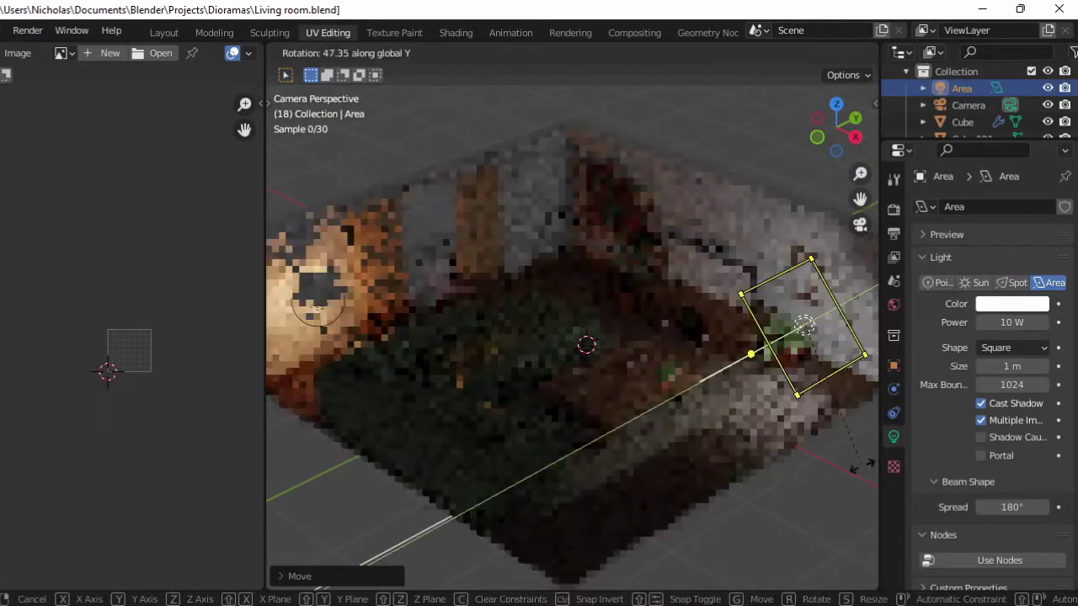
{"action": "left_click", "coordinate": [860, 465]}
- Reposition the light along Y, colour it FFA461 and raise its power to 51.3 W
{"action": "key", "text": "g"}
{"action": "key", "text": "y"}
{"action": "left_click", "coordinate": [623, 388]}
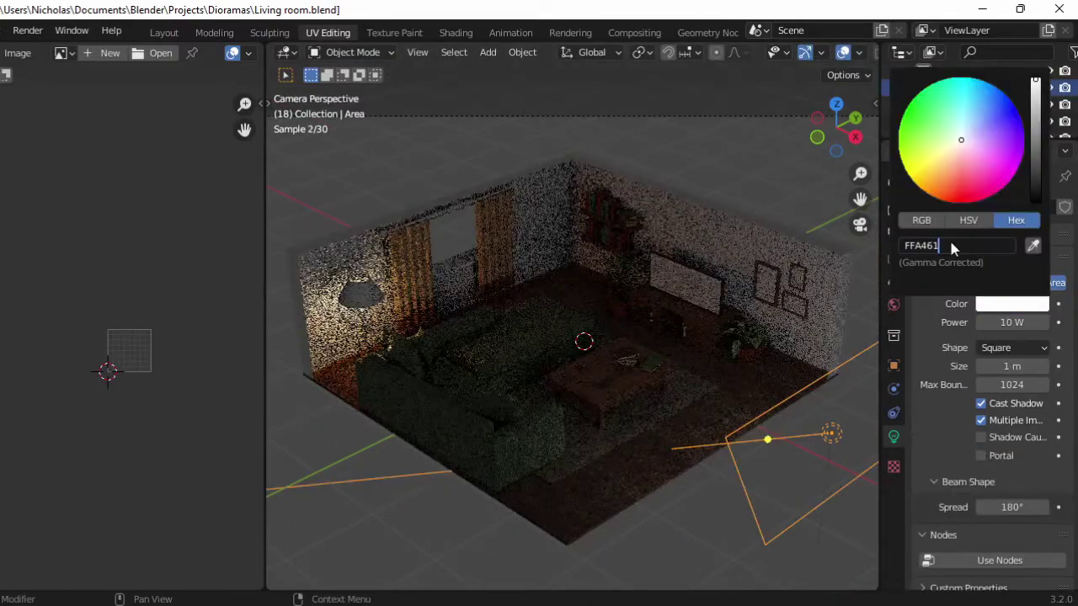
{"action": "key", "text": "Return"}
{"action": "mouse_move", "coordinate": [1011, 322]}
{"action": "left_mouse_down"}
{"action": "mouse_move", "coordinate": [937, 309]}
{"action": "mouse_move", "coordinate": [838, 317]}
{"action": "left_mouse_up"}
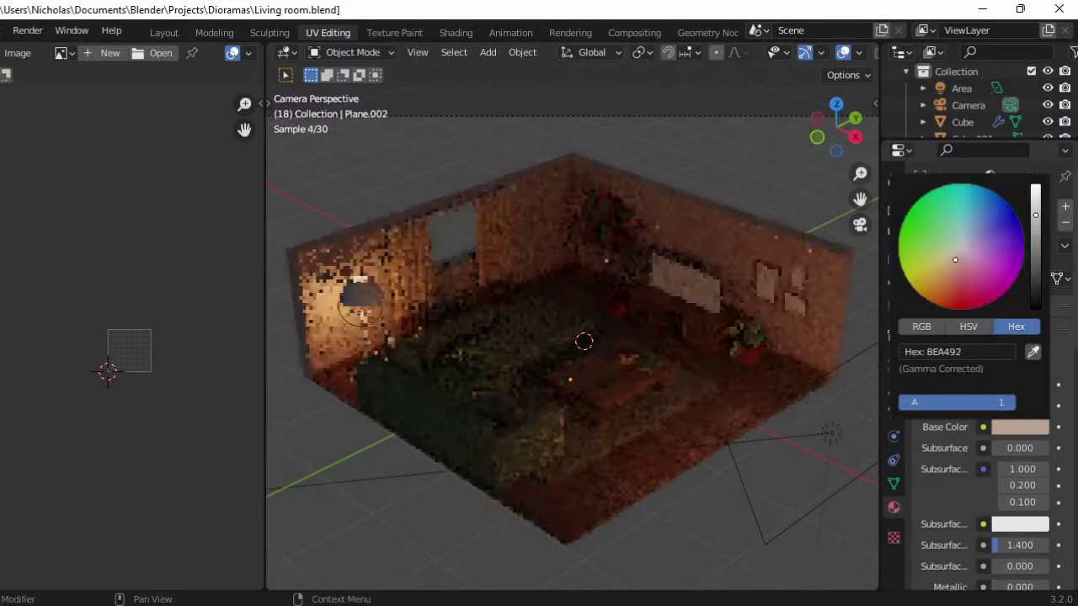
- Recolour the curtains to a muted pink
{"action": "left_click_drag", "start_coordinate": [981, 242], "coordinate": [950, 283]}
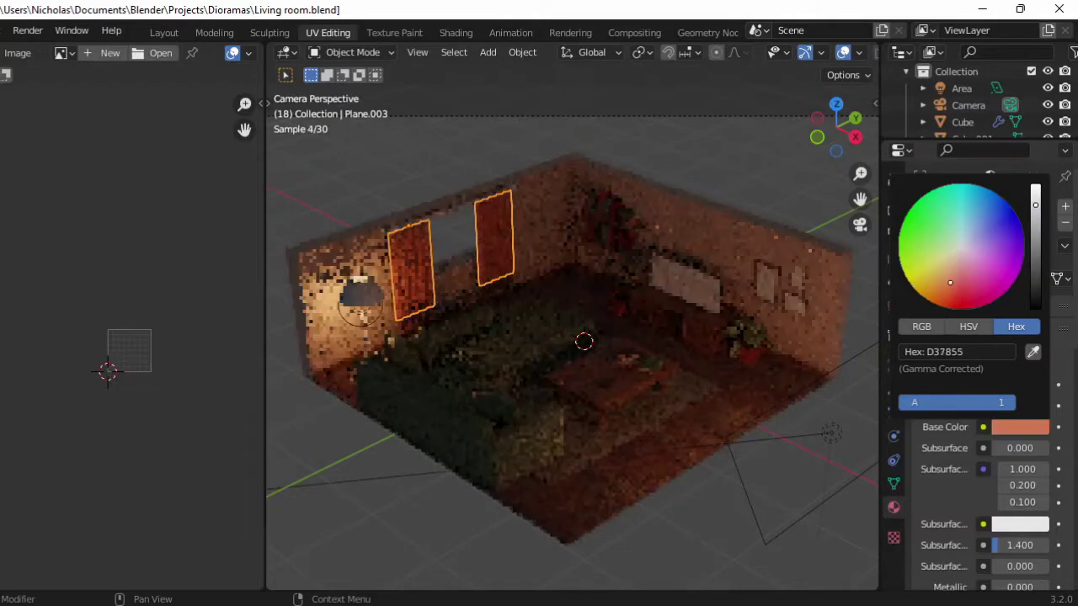
{"action": "left_click_drag", "start_coordinate": [1035, 204], "coordinate": [1035, 229]}
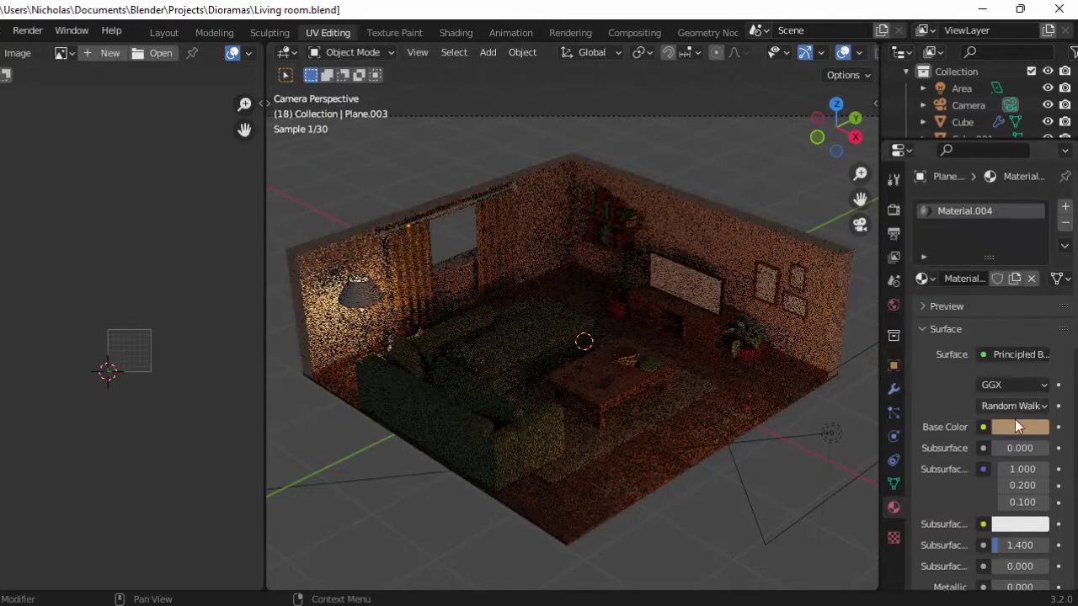
{"action": "left_click", "coordinate": [1016, 426]}
{"action": "left_click", "coordinate": [922, 259]}
{"action": "left_click_drag", "start_coordinate": [960, 268], "coordinate": [957, 272]}
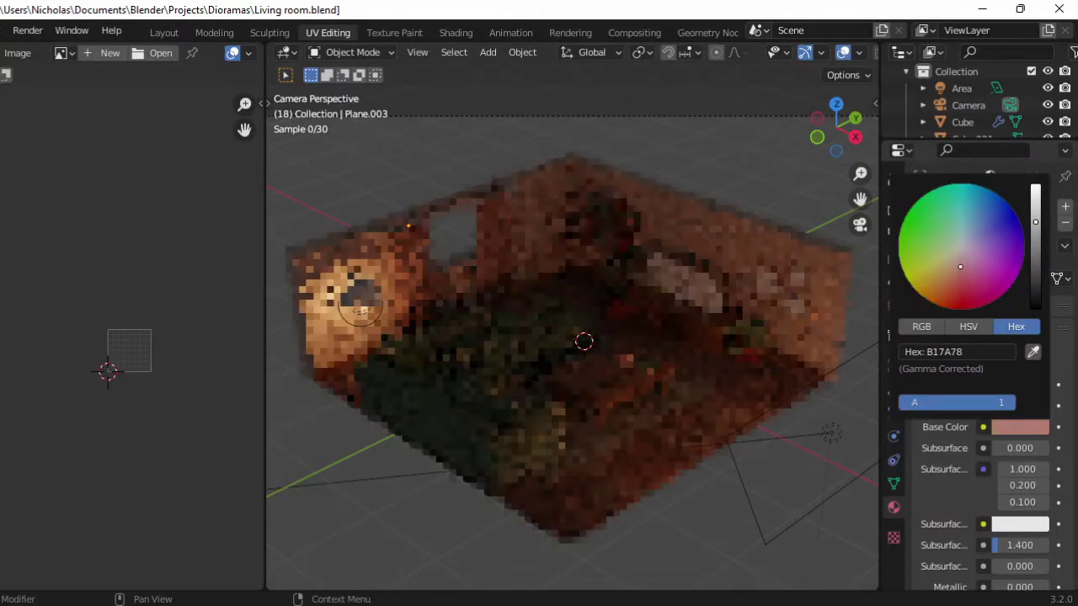
- Recolour the curtain rod and darken the floor-lamp pole to brown 7E6352
{"action": "left_click", "coordinate": [441, 210]}
{"action": "left_click", "coordinate": [1019, 427]}
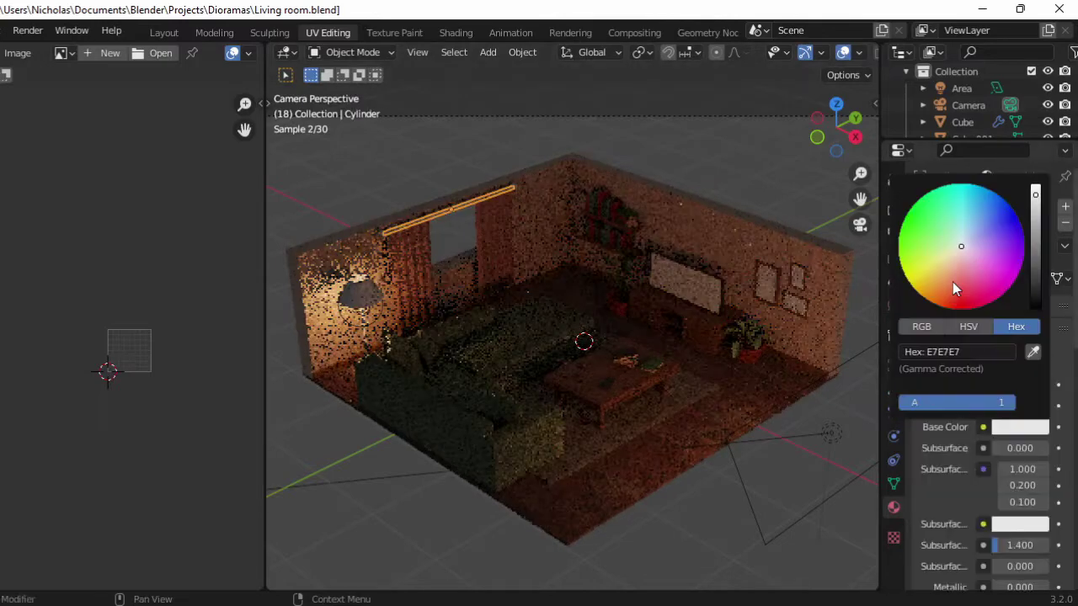
{"action": "left_click", "coordinate": [953, 283]}
{"action": "scroll", "coordinate": [993, 398], "scroll_direction": "down", "scroll_amount": 5}
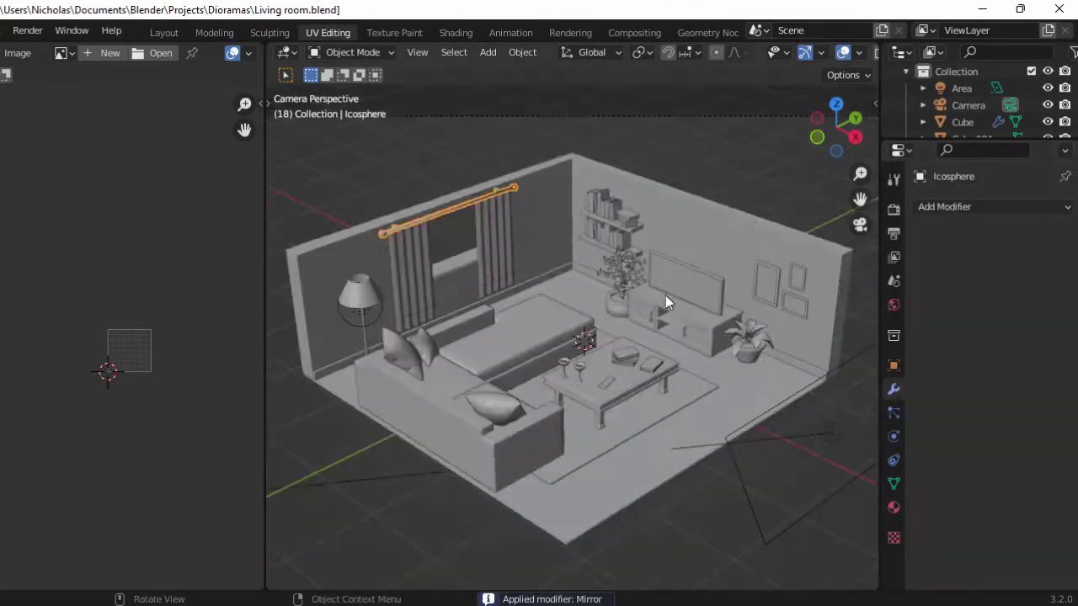
{"action": "key", "text": "z"}
{"action": "left_click", "coordinate": [664, 169]}
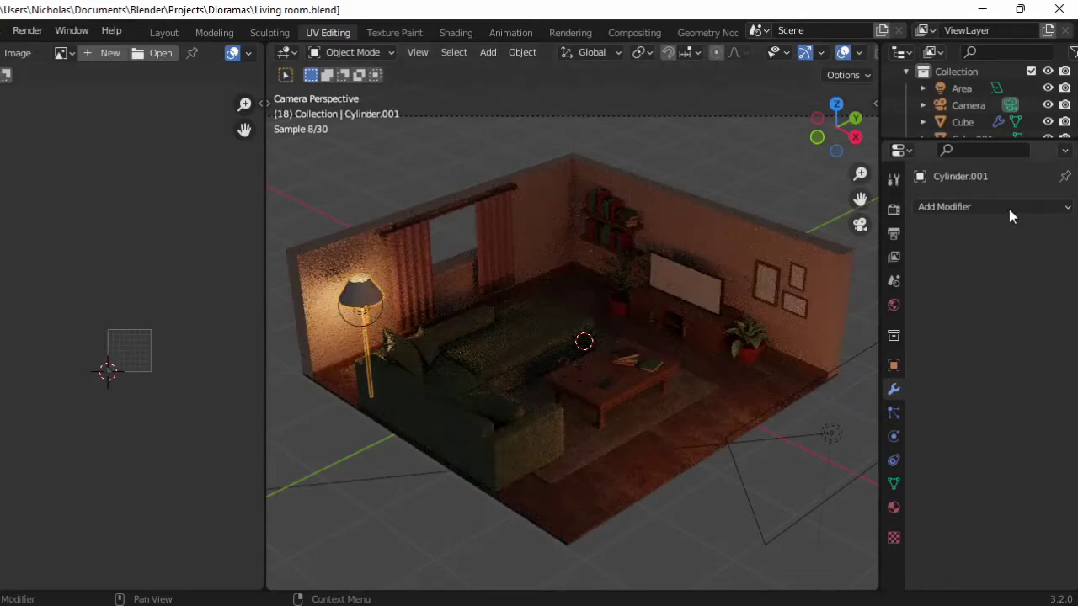
{"action": "left_click_drag", "start_coordinate": [1044, 230], "coordinate": [1037, 252]}
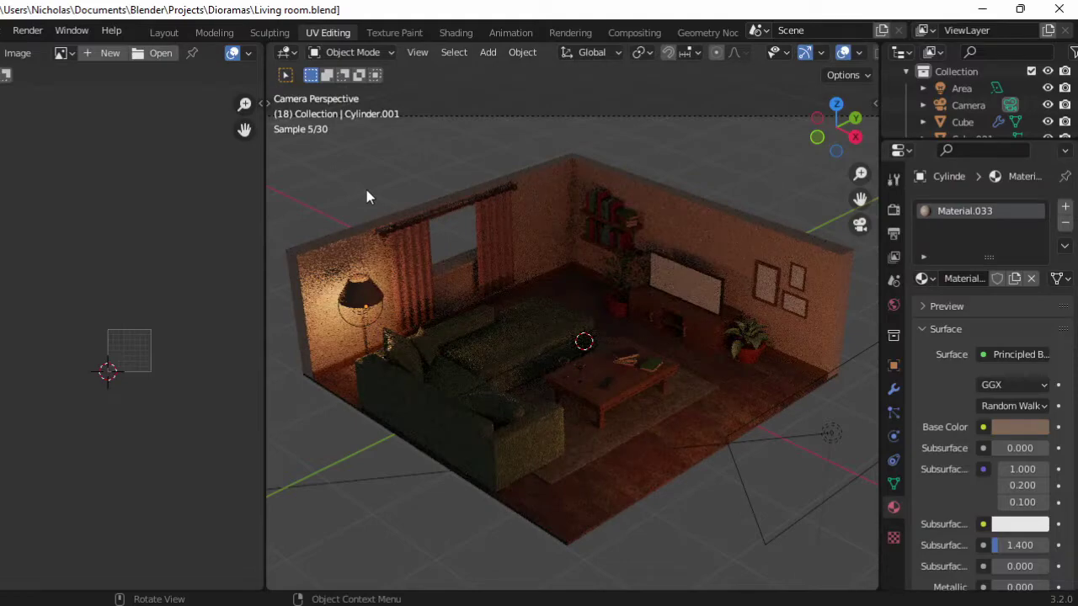
- Duplicate the area light, slide it along Y, rotate 90° about Z and raise it along Z
{"action": "left_click", "coordinate": [831, 434]}
{"action": "key", "text": "shift+d"}
{"action": "key", "text": "y"}
{"action": "left_click", "coordinate": [442, 502]}
{"action": "key", "text": "r"}
{"action": "key", "text": "z"}
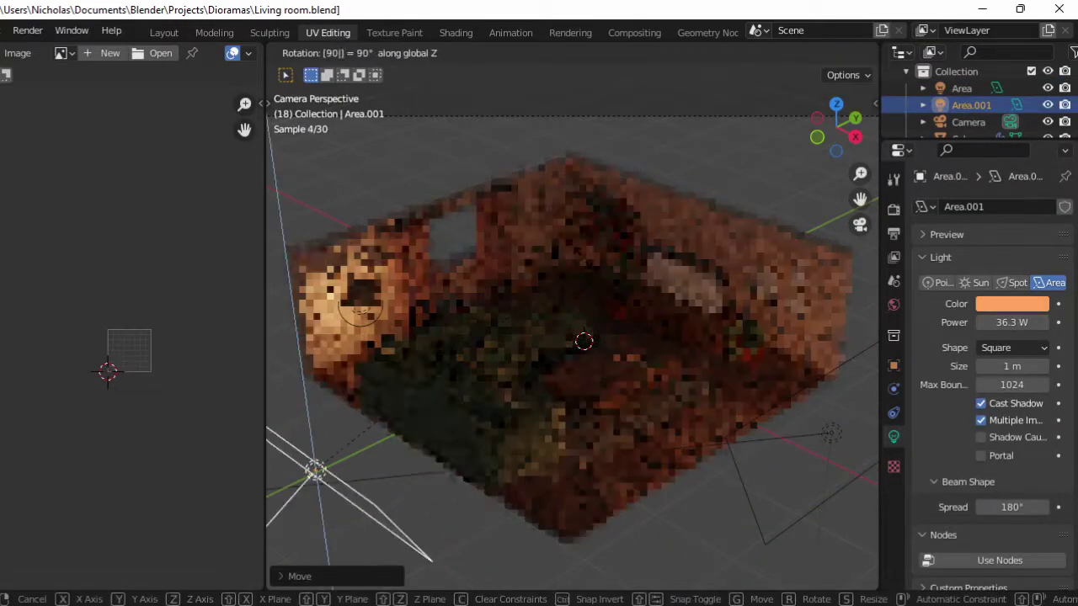
{"action": "key", "text": "g"}
{"action": "key", "text": "z"}
{"action": "left_click", "coordinate": [688, 139]}
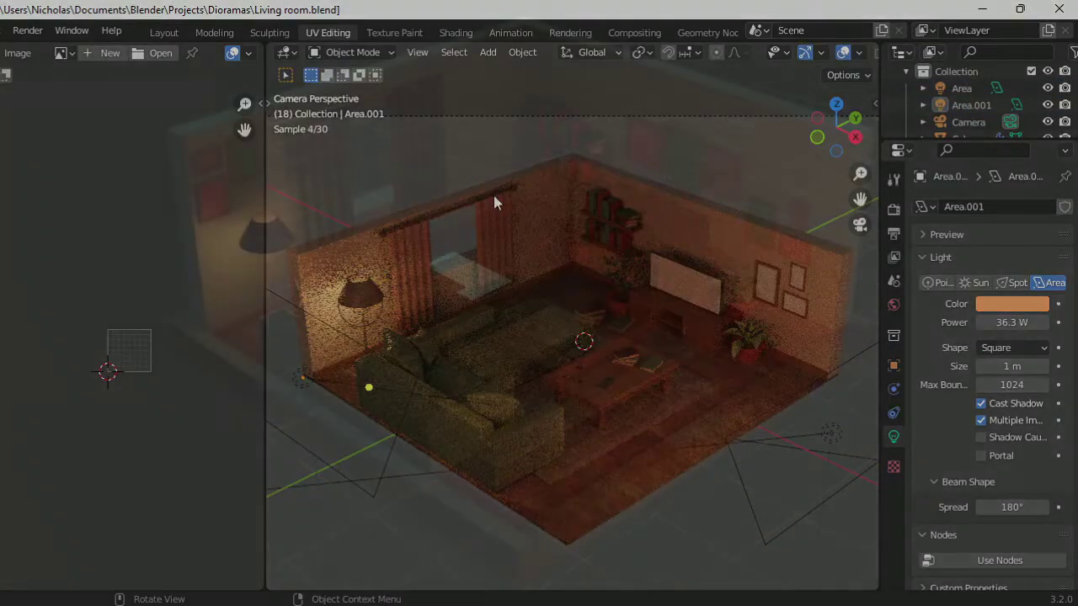